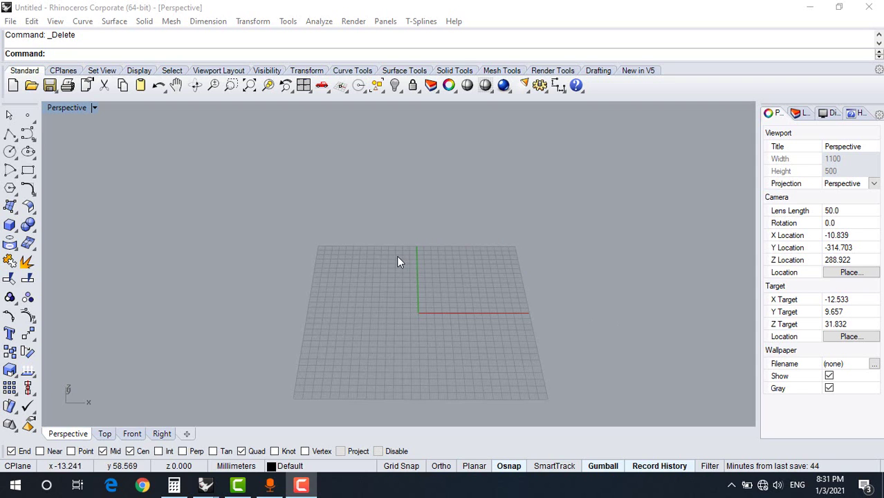
Draw a vertical both-sides line about 50 mm long in the Front view, with its midpoint at the origin and Ortho on.
{"action": "right_click_drag", "start_coordinate": [399, 258], "coordinate": [373, 267]}
{"action": "scroll", "coordinate": [382, 294], "scroll_direction": "up", "scroll_amount": 8}
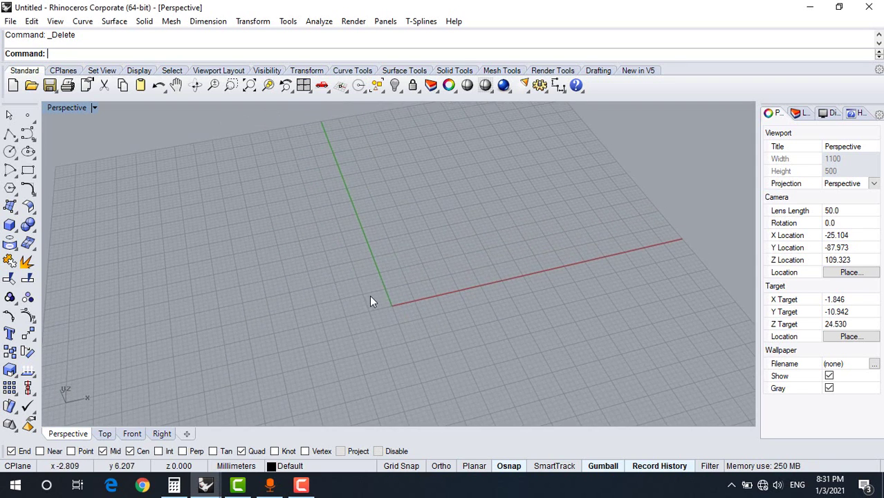
{"action": "left_click", "coordinate": [15, 140]}
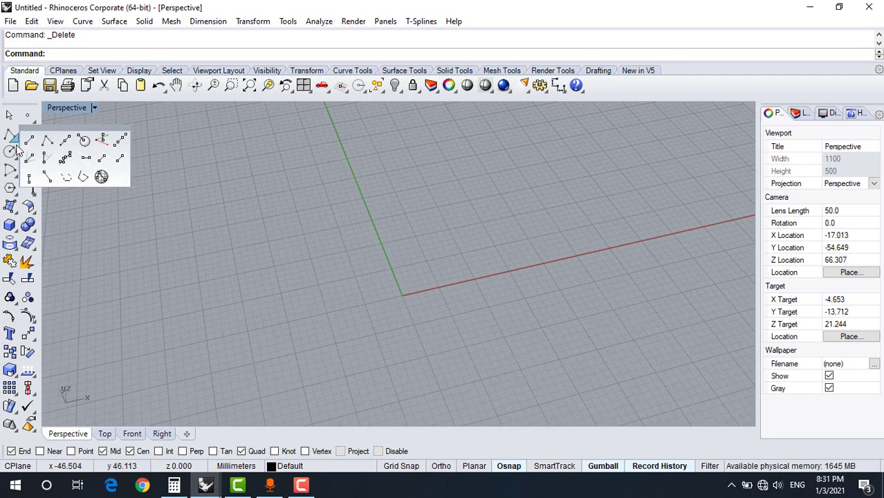
{"action": "left_click", "coordinate": [28, 142]}
{"action": "left_click", "coordinate": [69, 54]}
{"action": "scroll", "coordinate": [346, 276], "scroll_direction": "down", "scroll_amount": 4}
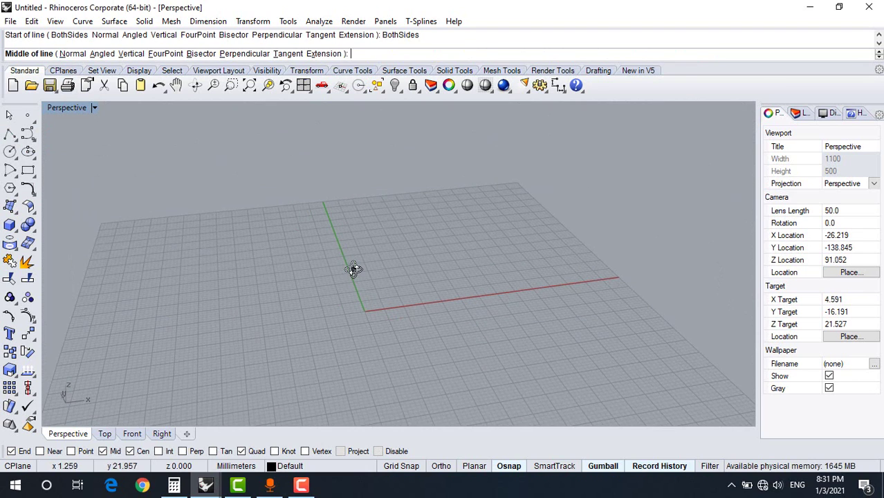
{"action": "type", "text": "0"}
{"action": "key", "text": "Return"}
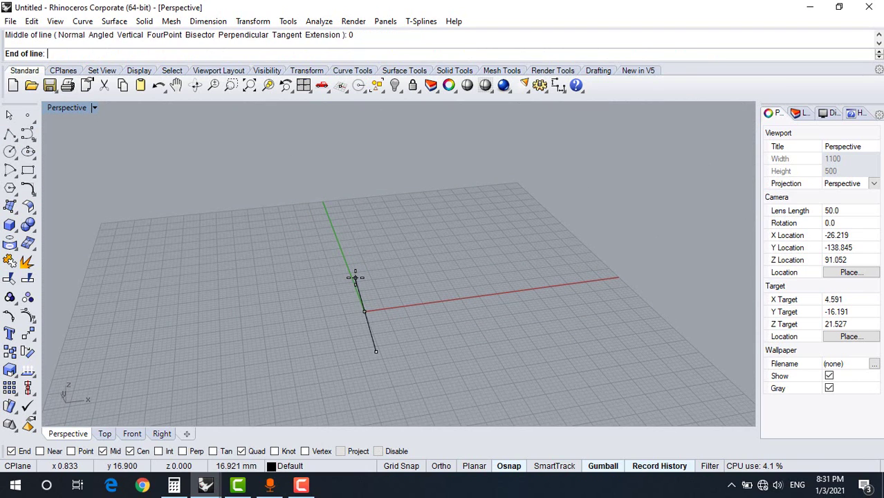
{"action": "left_click", "coordinate": [132, 434]}
{"action": "key", "text": "F8"}
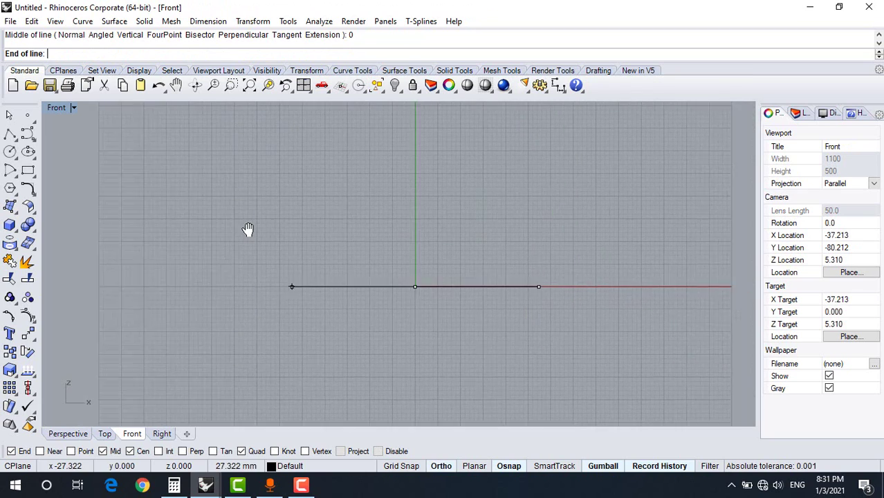
{"action": "scroll", "coordinate": [368, 179], "scroll_direction": "down", "scroll_amount": 2}
{"action": "right_click_drag", "start_coordinate": [369, 179], "coordinate": [371, 192]}
{"action": "left_click", "coordinate": [370, 192], "text": "shift"}
{"action": "scroll", "coordinate": [386, 202], "scroll_direction": "up", "scroll_amount": 6}
{"action": "left_click", "coordinate": [362, 209]}
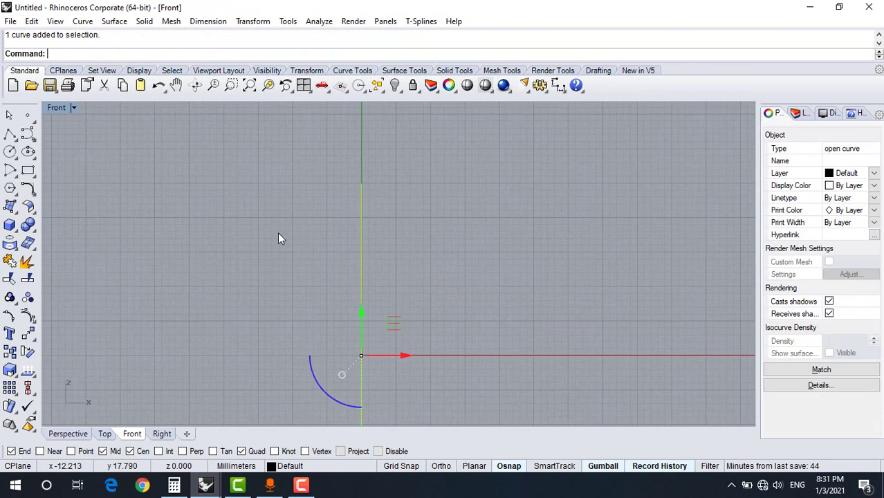
Draw an arc between the line's upper and lower ends, bulging toward negative X, using start, end and direction.
{"action": "right_click_drag", "start_coordinate": [243, 281], "coordinate": [262, 244]}
{"action": "left_click", "coordinate": [256, 254]}
{"action": "left_click", "coordinate": [254, 260]}
{"action": "scroll", "coordinate": [235, 217], "scroll_direction": "down", "scroll_amount": 3}
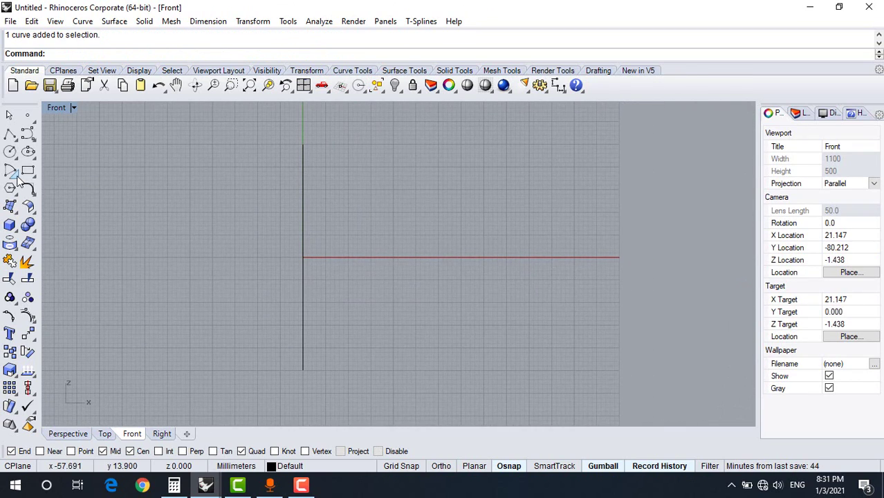
{"action": "left_click", "coordinate": [10, 170]}
{"action": "left_click", "coordinate": [64, 177]}
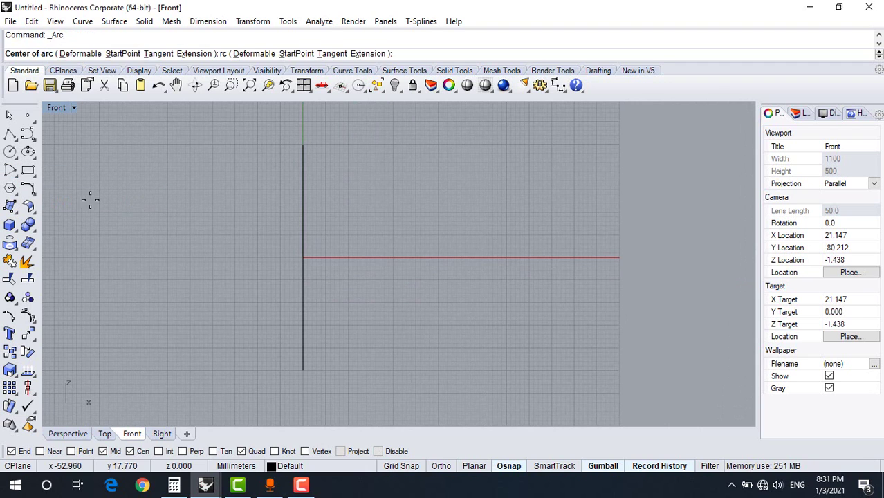
{"action": "left_click", "coordinate": [303, 145]}
{"action": "left_click", "coordinate": [302, 370]}
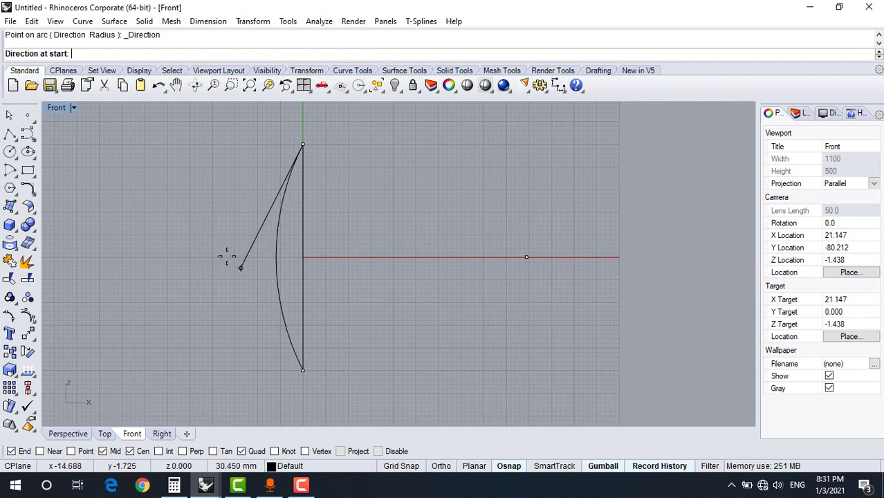
{"action": "left_click", "coordinate": [213, 239]}
Rebuild the arc with a point count of 4 and degree 3, deleting the input curve.
{"action": "left_click", "coordinate": [260, 233]}
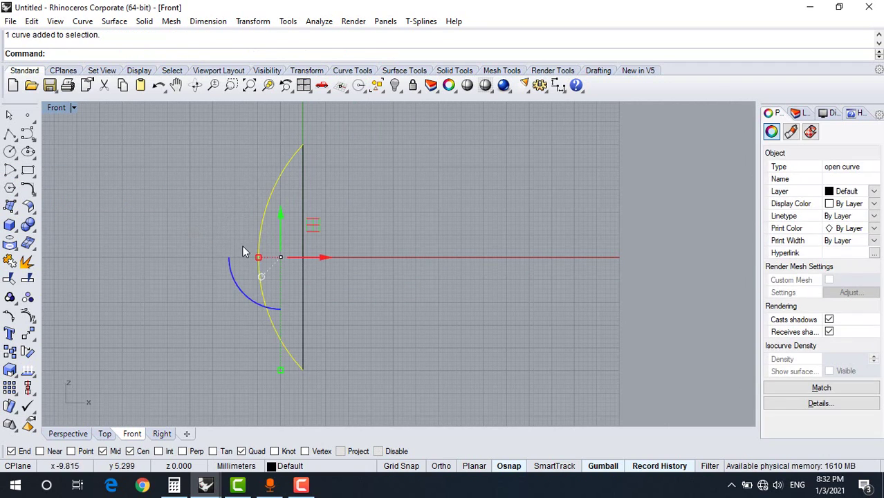
{"action": "left_click", "coordinate": [28, 335]}
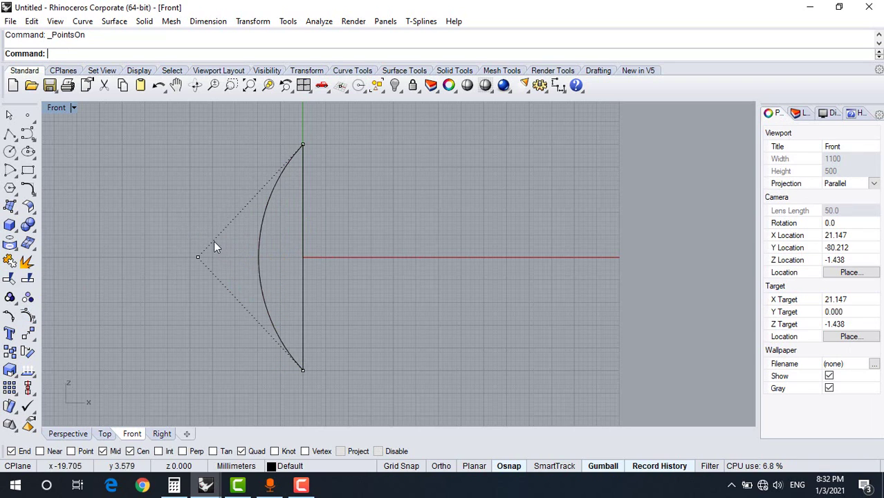
{"action": "left_click", "coordinate": [261, 258]}
{"action": "type", "text": "Rebuild"}
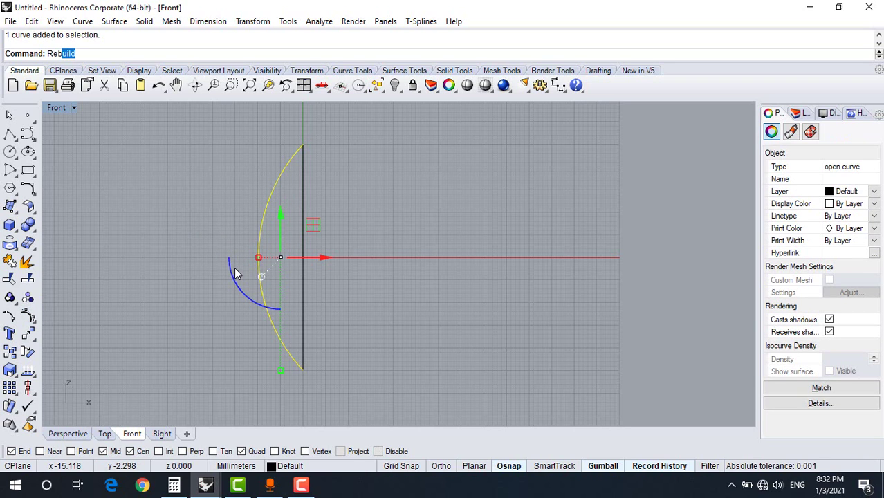
{"action": "key", "text": "Return"}
{"action": "double_click", "coordinate": [644, 204]}
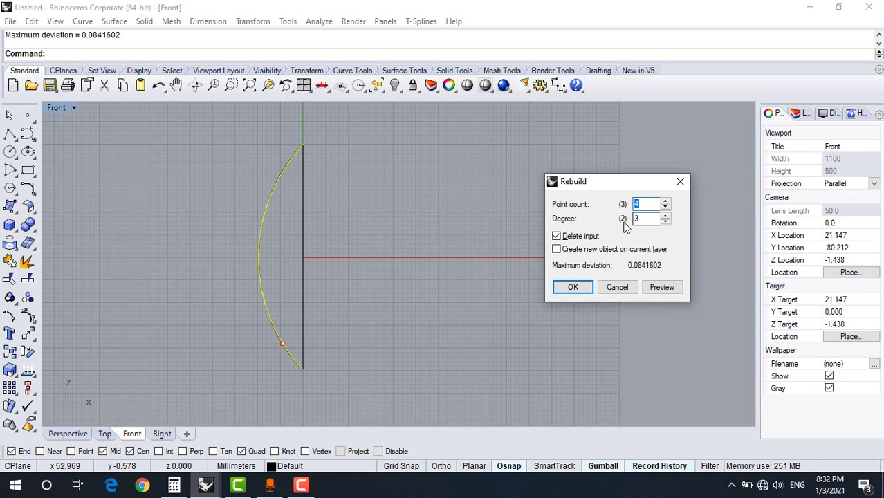
{"action": "left_click", "coordinate": [572, 287]}
Show the arc's control points and spread its two middle points symmetrically apart along the vertical direction.
{"action": "left_click", "coordinate": [27, 316]}
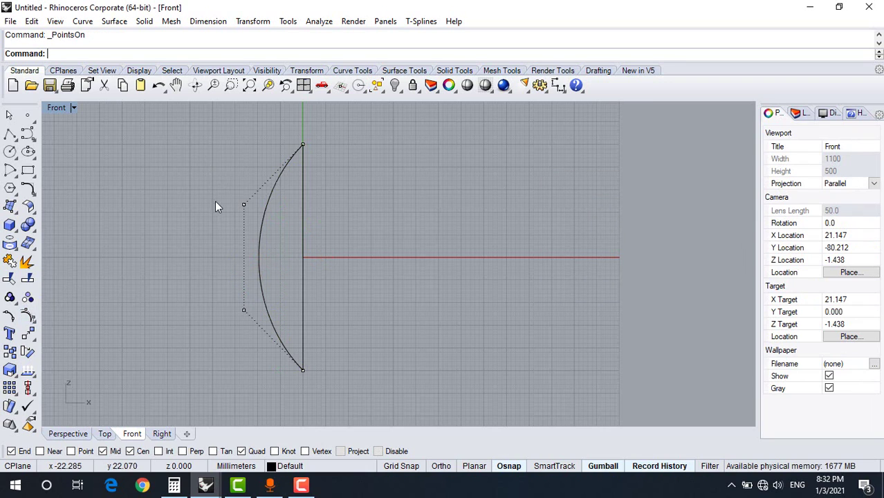
{"action": "left_click_drag", "start_coordinate": [215, 201], "coordinate": [245, 339]}
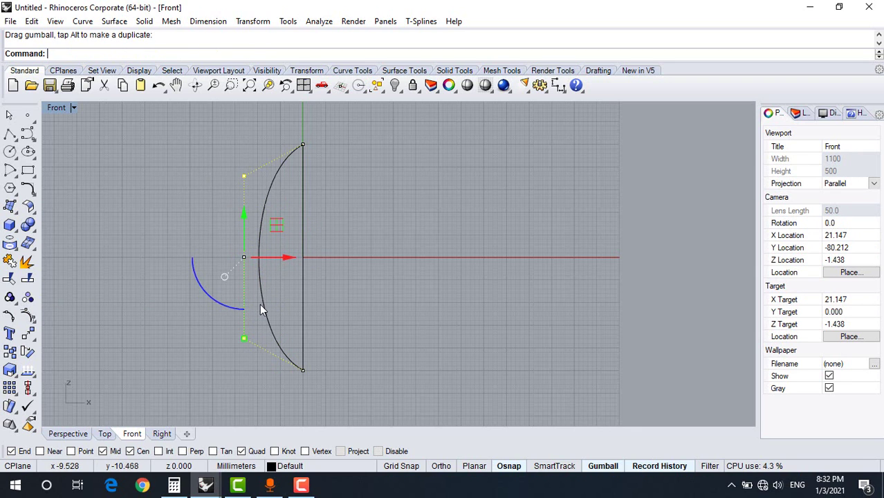
{"action": "key", "text": "Escape"}
{"action": "key", "text": "Escape"}
Revolve the arc a full turn around the vertical line in the Perspective view, using the line's ends as the axis.
{"action": "left_click", "coordinate": [72, 434]}
{"action": "scroll", "coordinate": [358, 279], "scroll_direction": "down", "scroll_amount": 3}
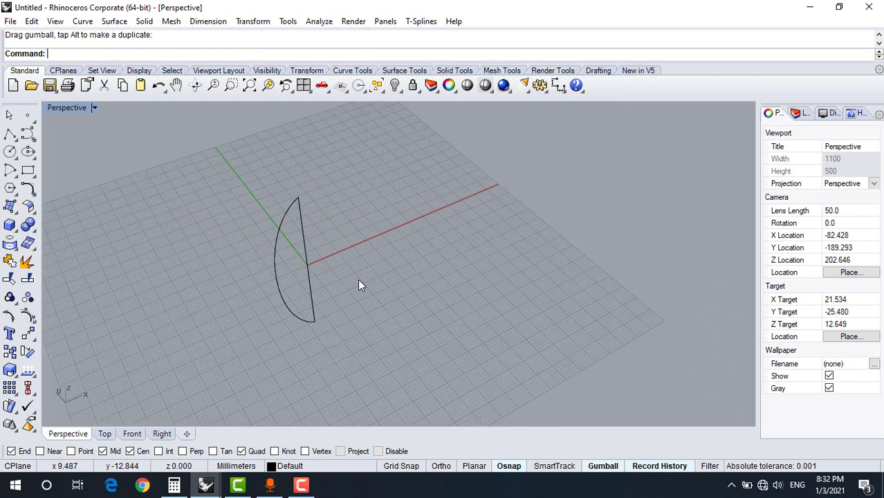
{"action": "type", "text": "Revolve"}
{"action": "key", "text": "Return"}
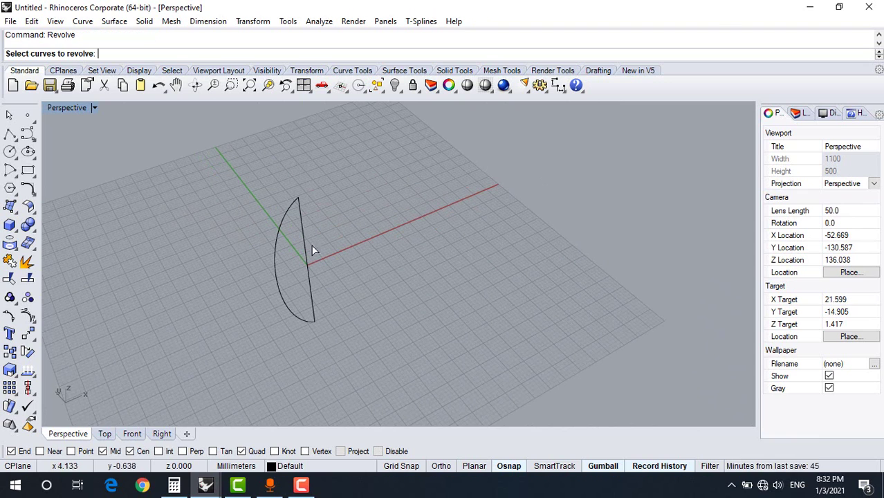
{"action": "left_click", "coordinate": [289, 219]}
{"action": "key", "text": "Return"}
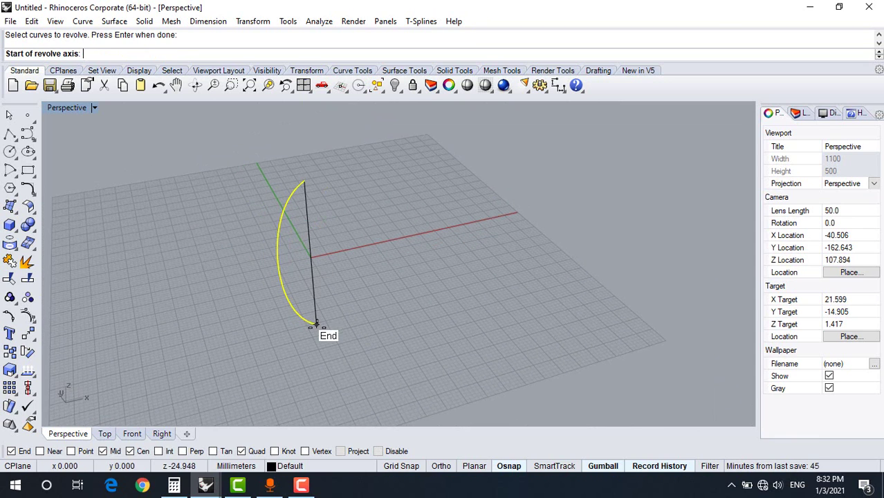
{"action": "left_click", "coordinate": [316, 324]}
{"action": "left_click", "coordinate": [305, 184]}
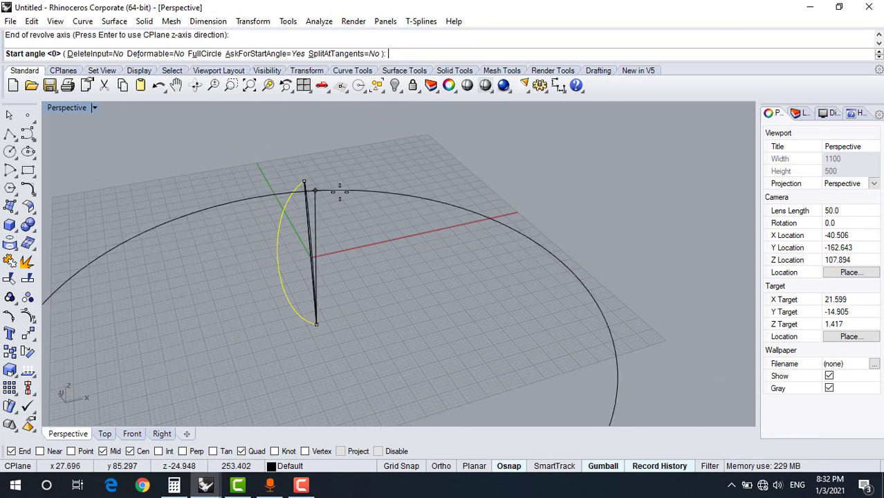
{"action": "key", "text": "Return"}
{"action": "key", "text": "Return"}
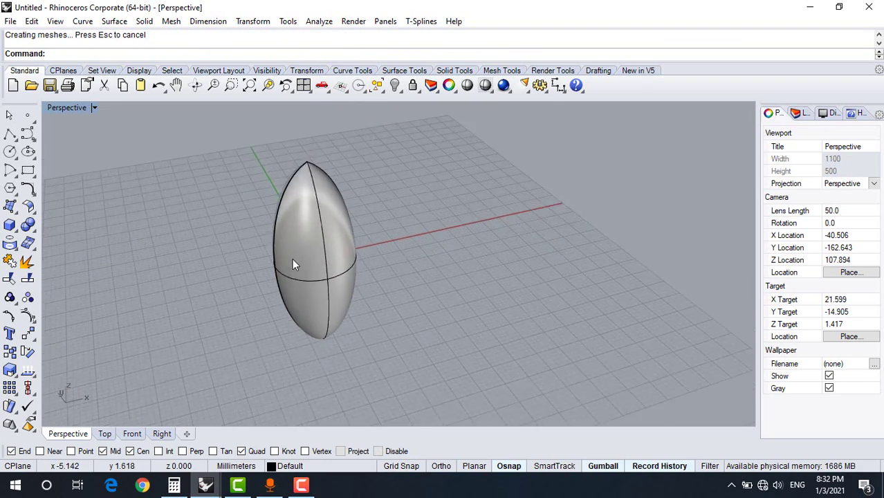
Scale the revolved surface down vertically about its centre to a height of about 36 mm.
{"action": "right_click_drag", "start_coordinate": [292, 259], "coordinate": [417, 251]}
{"action": "scroll", "coordinate": [449, 260], "scroll_direction": "down", "scroll_amount": 4}
{"action": "scroll", "coordinate": [417, 251], "scroll_direction": "up", "scroll_amount": 4}
{"action": "left_click", "coordinate": [389, 260]}
{"action": "scroll", "coordinate": [388, 263], "scroll_direction": "up", "scroll_amount": 3}
{"action": "right_click_drag", "start_coordinate": [387, 277], "coordinate": [382, 241]}
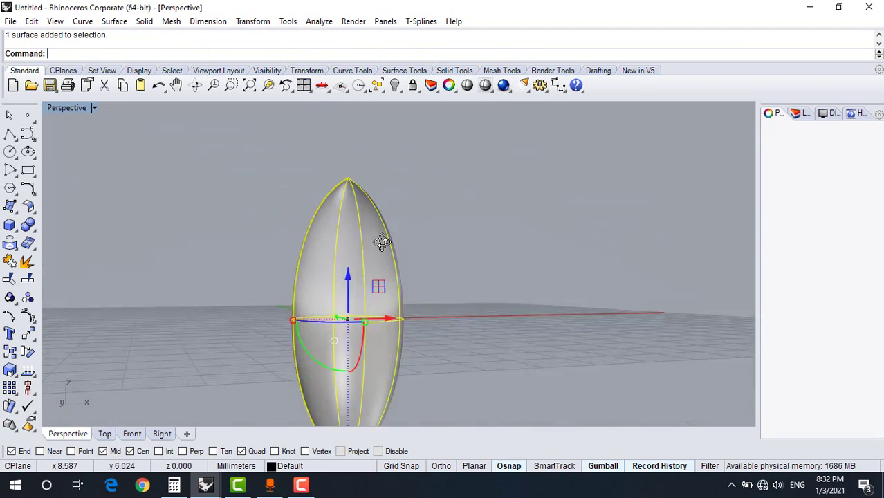
{"action": "scroll", "coordinate": [350, 368], "scroll_direction": "down", "scroll_amount": 6}
{"action": "left_click_drag", "start_coordinate": [362, 355], "coordinate": [363, 334]}
Delete the original profile arc and the vertical axis line.
{"action": "left_click", "coordinate": [288, 242]}
{"action": "right_click_drag", "start_coordinate": [288, 242], "coordinate": [296, 268]}
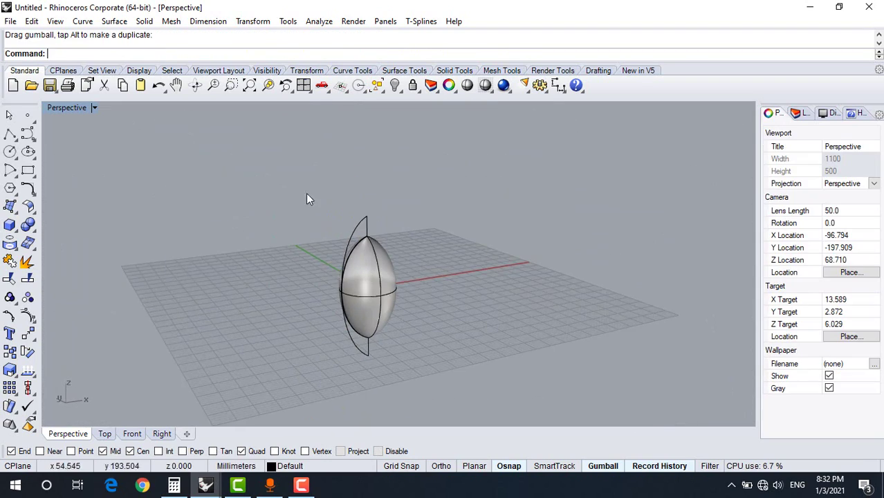
{"action": "left_click_drag", "start_coordinate": [298, 164], "coordinate": [386, 385]}
{"action": "key", "text": "Delete"}
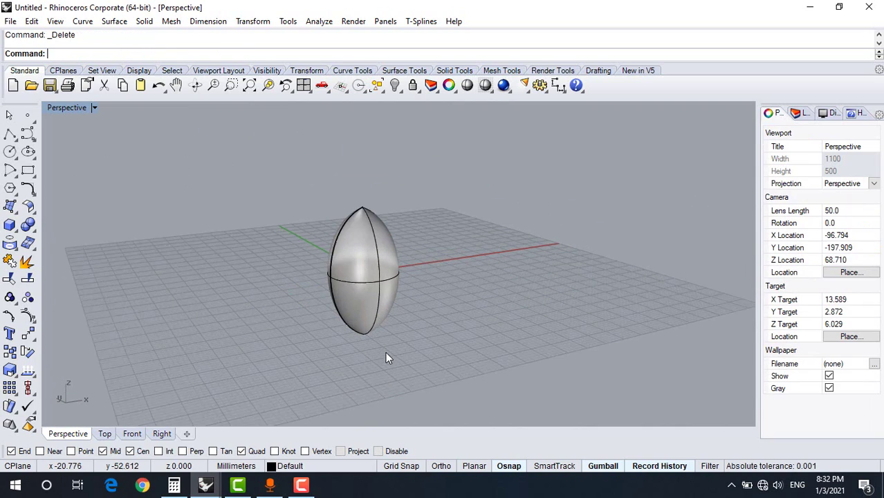
Turn off the visible isocurves on the revolved surface.
{"action": "right_click_drag", "start_coordinate": [385, 351], "coordinate": [483, 261]}
{"action": "left_click", "coordinate": [429, 309]}
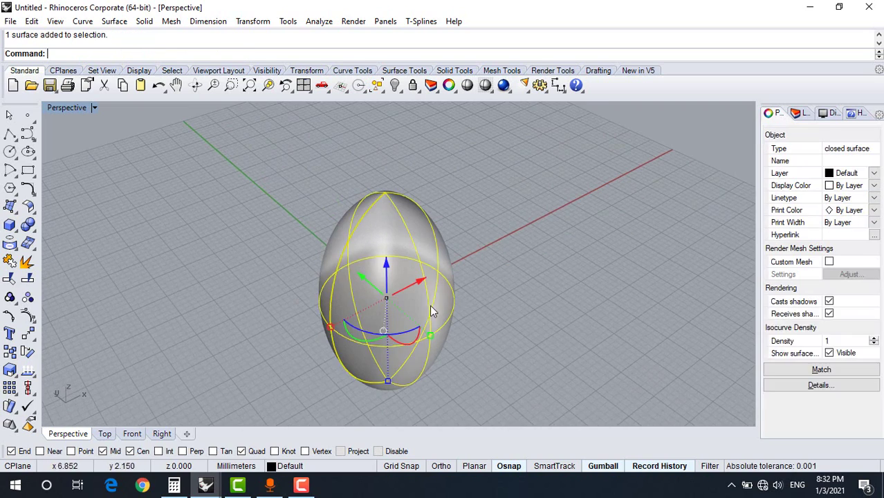
{"action": "right_click_drag", "start_coordinate": [738, 370], "coordinate": [702, 343]}
{"action": "left_click", "coordinate": [842, 374]}
{"action": "left_click", "coordinate": [554, 234]}
{"action": "scroll", "coordinate": [523, 233], "scroll_direction": "down", "scroll_amount": 2}
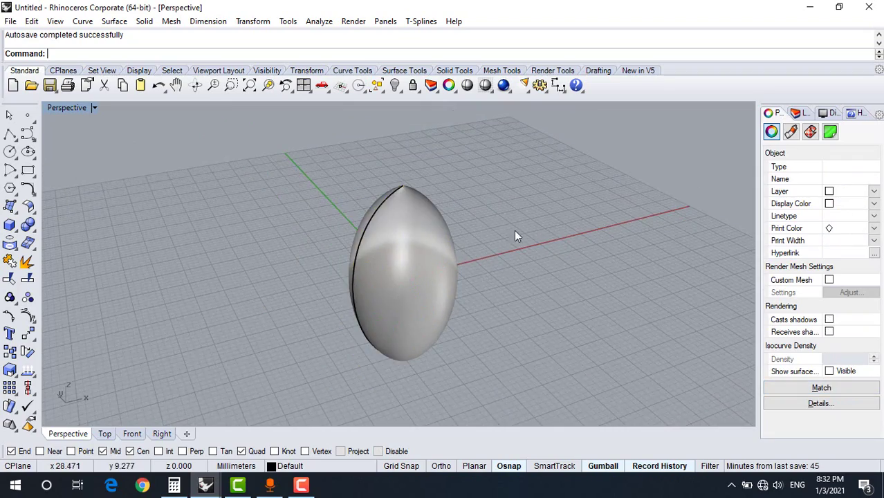
Start an interpolated curve on the revolved surface, placing its first point at the upper pole.
{"action": "right_click_drag", "start_coordinate": [516, 231], "coordinate": [422, 277]}
{"action": "scroll", "coordinate": [561, 274], "scroll_direction": "up", "scroll_amount": 3}
{"action": "right_click_drag", "start_coordinate": [561, 275], "coordinate": [601, 281]}
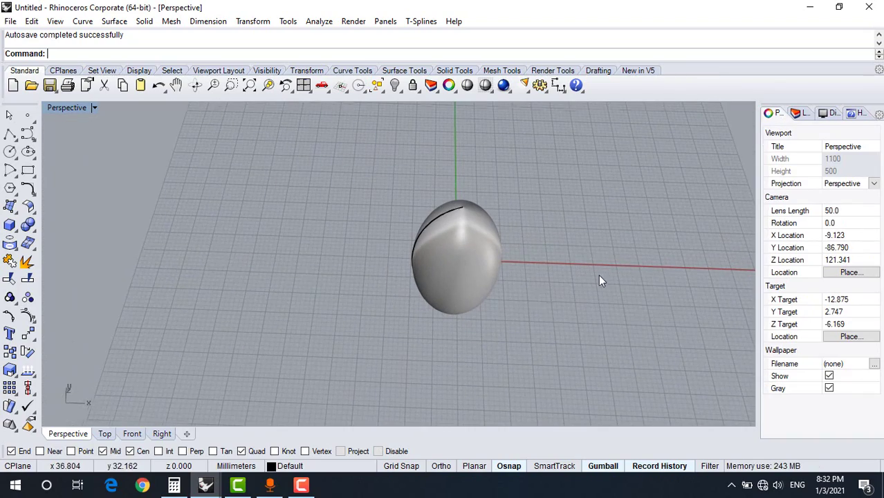
{"action": "left_click", "coordinate": [31, 138]}
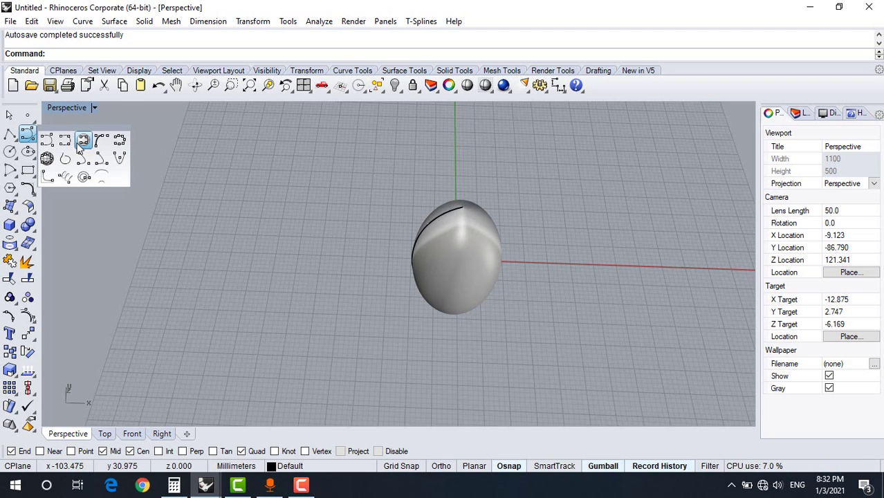
{"action": "left_click", "coordinate": [84, 146]}
{"action": "scroll", "coordinate": [358, 263], "scroll_direction": "down", "scroll_amount": 5}
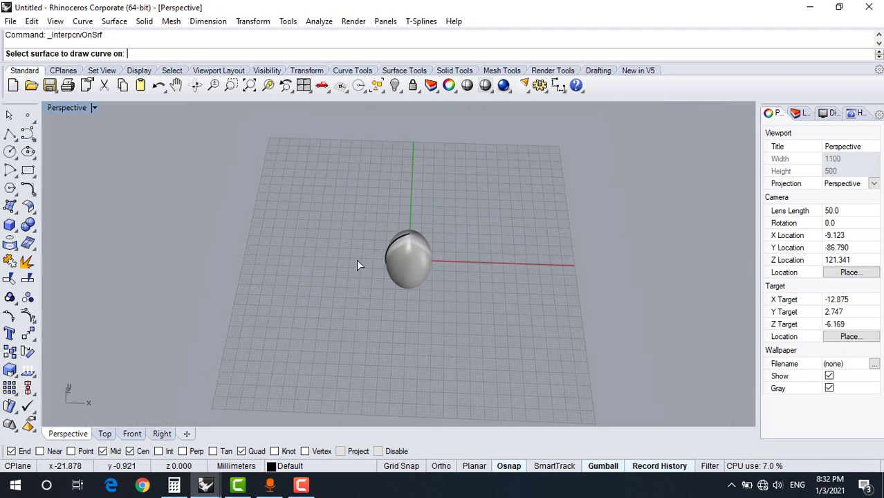
{"action": "scroll", "coordinate": [430, 251], "scroll_direction": "up", "scroll_amount": 10}
{"action": "right_click_drag", "start_coordinate": [358, 263], "coordinate": [351, 235]}
{"action": "scroll", "coordinate": [318, 207], "scroll_direction": "down", "scroll_amount": 6}
{"action": "left_click", "coordinate": [323, 217]}
{"action": "scroll", "coordinate": [327, 202], "scroll_direction": "up", "scroll_amount": 7}
{"action": "right_click_drag", "start_coordinate": [327, 202], "coordinate": [391, 287]}
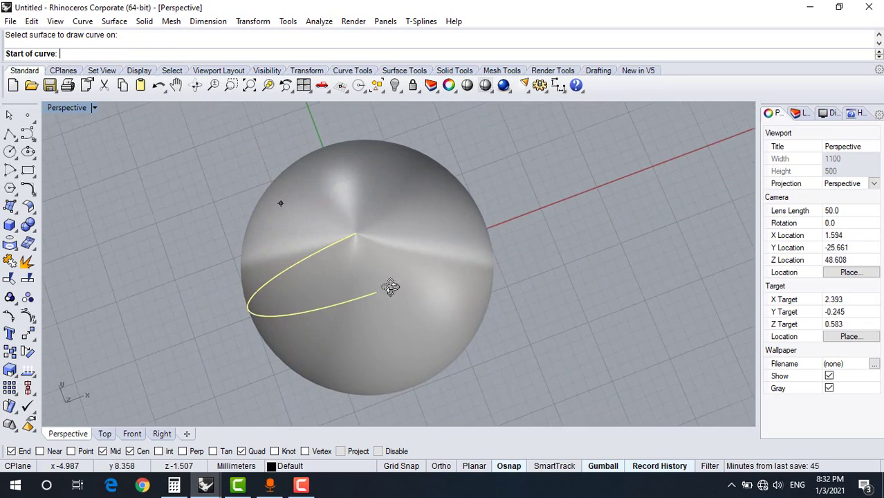
{"action": "left_click", "coordinate": [357, 234]}
Wind the on-surface curve in a spiral down around the form and finish it at the lower pole.
{"action": "right_click_drag", "start_coordinate": [357, 235], "coordinate": [421, 357]}
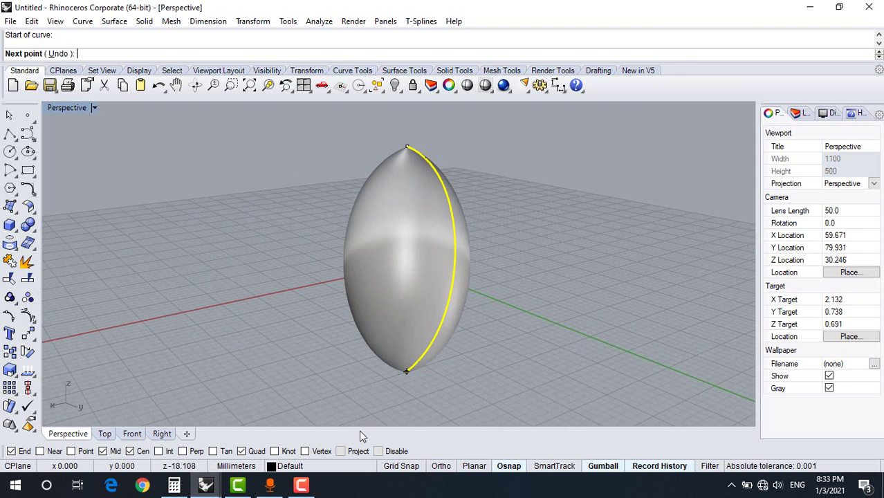
{"action": "left_click", "coordinate": [378, 451]}
{"action": "right_click_drag", "start_coordinate": [413, 387], "coordinate": [387, 390]}
{"action": "left_click", "coordinate": [378, 451]}
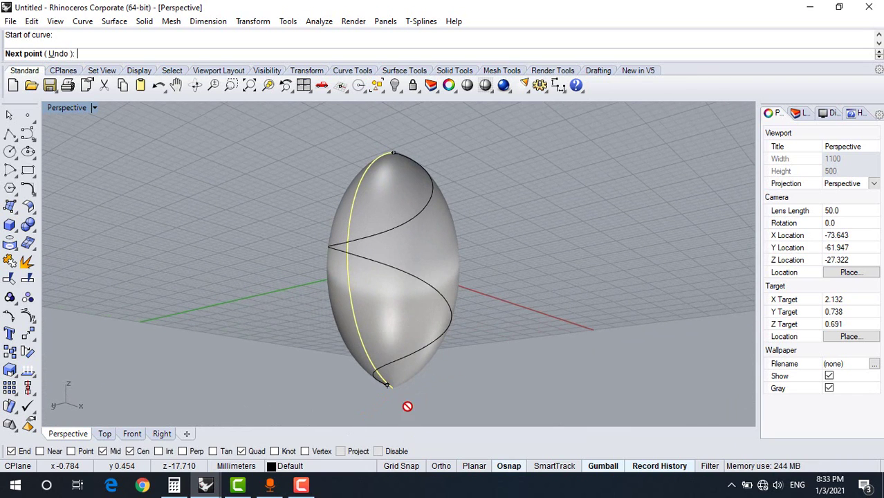
{"action": "left_click", "coordinate": [393, 386]}
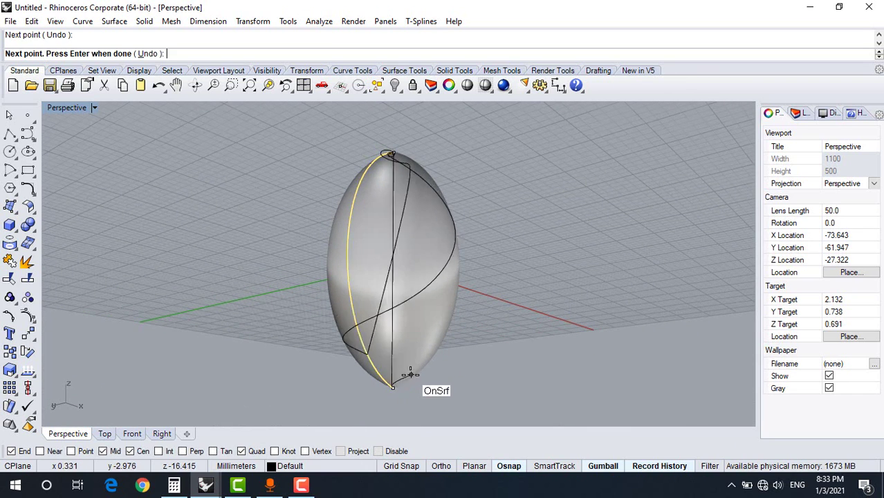
{"action": "right_click", "coordinate": [407, 374]}
Hide the revolved surface so that only the spiral curve is left on display.
{"action": "scroll", "coordinate": [403, 369], "scroll_direction": "down", "scroll_amount": 4}
{"action": "right_click_drag", "start_coordinate": [333, 272], "coordinate": [723, 391]}
{"action": "scroll", "coordinate": [432, 298], "scroll_direction": "up", "scroll_amount": 5}
{"action": "right_click_drag", "start_coordinate": [431, 297], "coordinate": [478, 201]}
{"action": "left_click", "coordinate": [440, 306]}
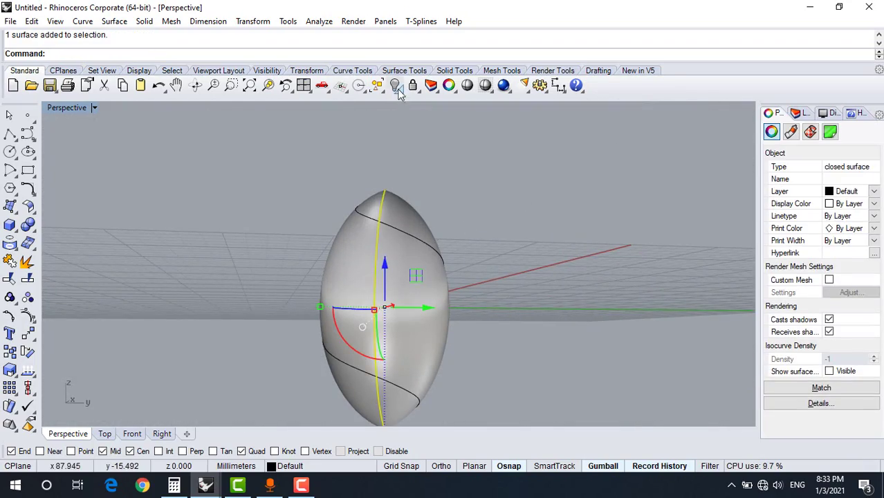
{"action": "key", "text": "ctrl+h"}
{"action": "right_click_drag", "start_coordinate": [450, 293], "coordinate": [497, 363]}
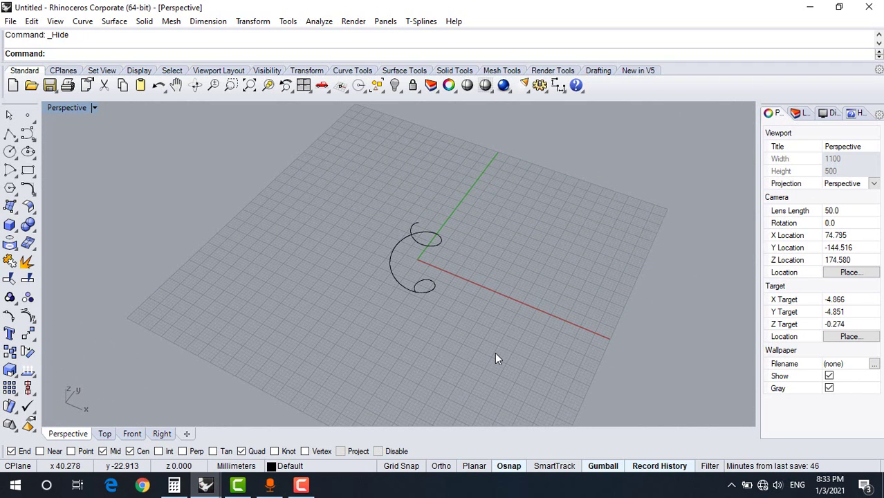
{"action": "right_click_drag", "start_coordinate": [495, 358], "coordinate": [447, 223]}
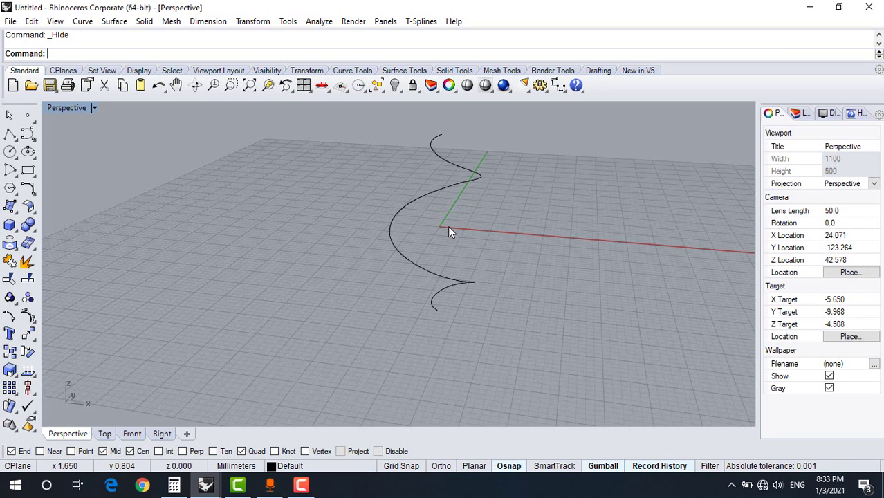
Show the hidden surfaces again and examine how the spiral curve wraps around the egg-shaped form.
{"action": "right_click", "coordinate": [413, 85]}
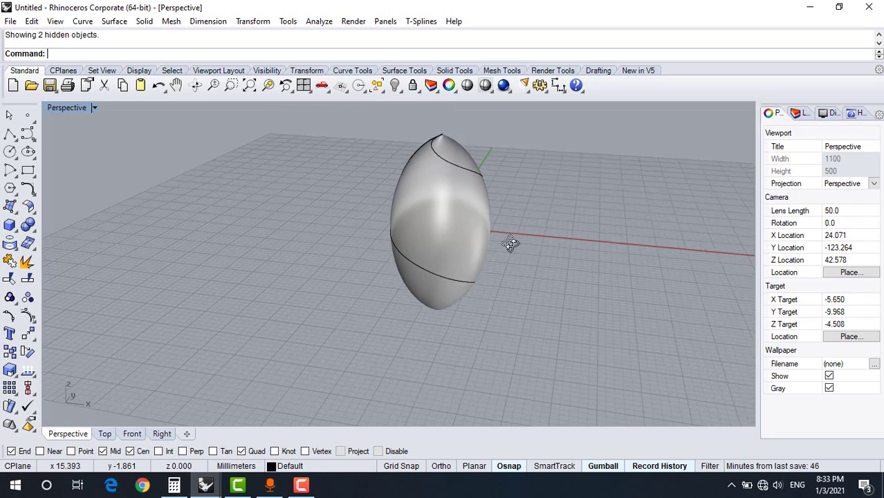
{"action": "right_click_drag", "start_coordinate": [510, 243], "coordinate": [466, 160]}
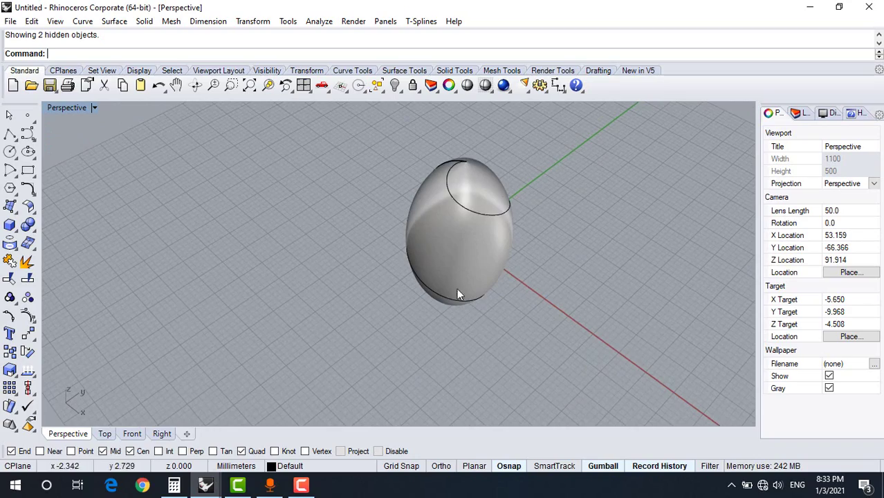
{"action": "right_click_drag", "start_coordinate": [457, 287], "coordinate": [212, 400]}
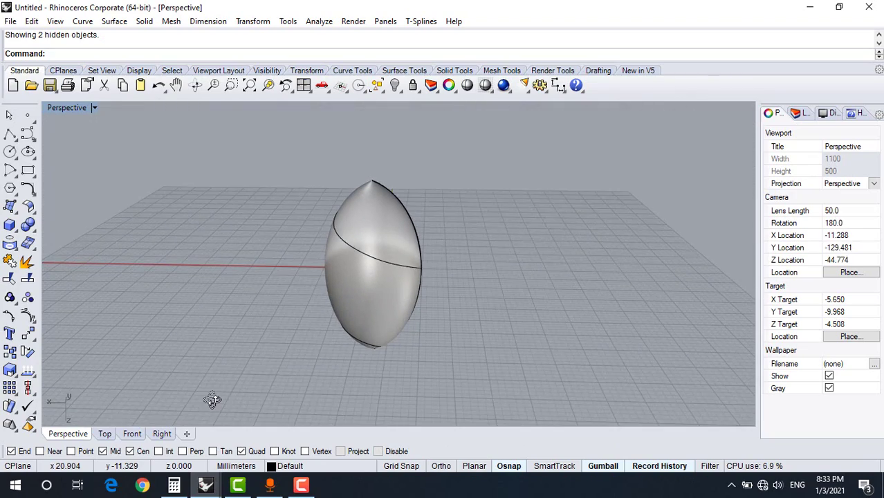
{"action": "right_click_drag", "start_coordinate": [306, 342], "coordinate": [290, 148]}
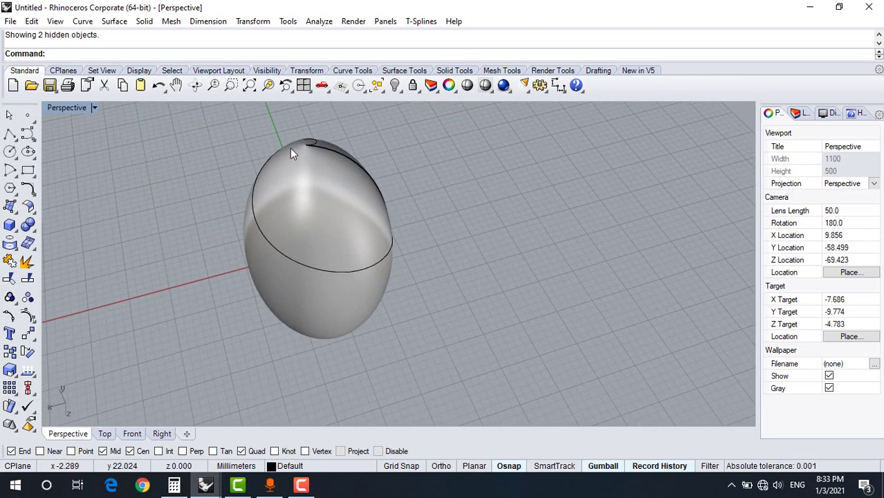
{"action": "right_click_drag", "start_coordinate": [308, 259], "coordinate": [332, 294]}
{"action": "left_click", "coordinate": [296, 230]}
{"action": "scroll", "coordinate": [299, 238], "scroll_direction": "down", "scroll_amount": 6}
{"action": "right_click_drag", "start_coordinate": [300, 237], "coordinate": [263, 178]}
{"action": "right_click_drag", "start_coordinate": [470, 333], "coordinate": [344, 321]}
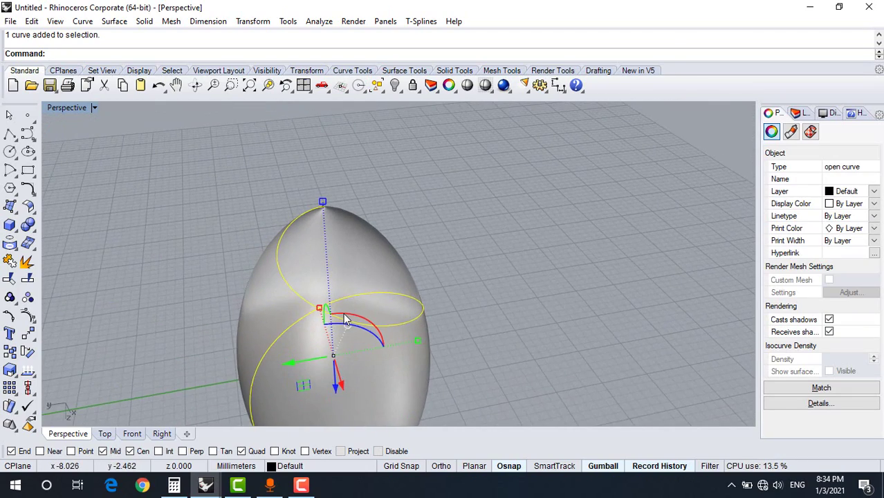
Hide the outer revolved surface and the smaller surface inside it, leaving only the spiral curve on display.
{"action": "left_click", "coordinate": [531, 231]}
{"action": "right_click_drag", "start_coordinate": [531, 232], "coordinate": [414, 253]}
{"action": "left_click", "coordinate": [417, 270]}
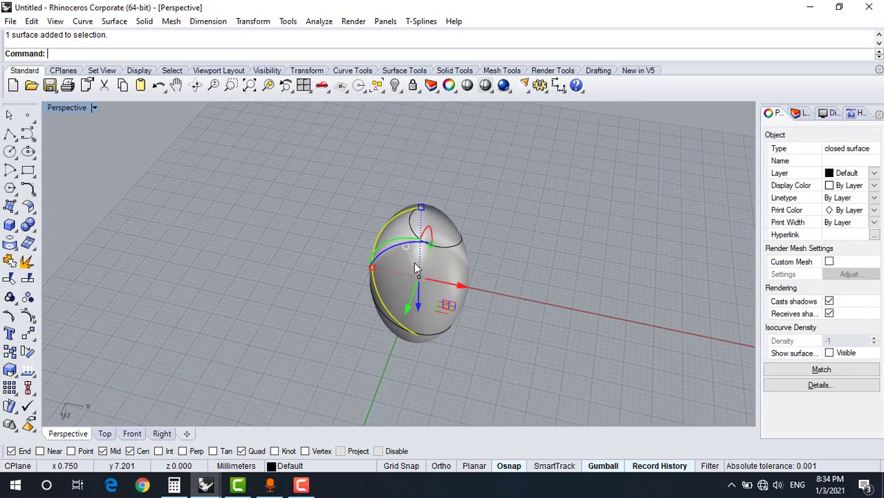
{"action": "right_click_drag", "start_coordinate": [540, 212], "coordinate": [354, 233]}
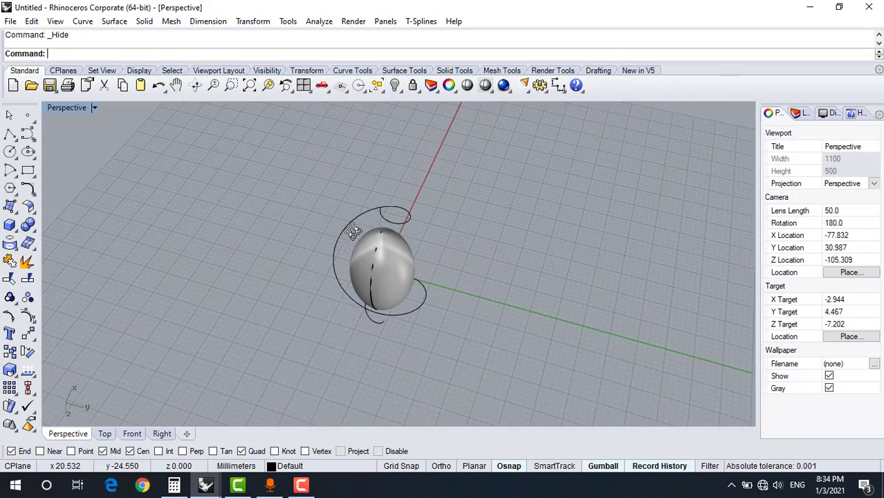
{"action": "left_click", "coordinate": [364, 254]}
{"action": "key", "text": "ctrl+h"}
Polar array the spiral curve around the origin with 5 items over a 360-degree fill angle.
{"action": "scroll", "coordinate": [430, 285], "scroll_direction": "up", "scroll_amount": 4}
{"action": "right_click_drag", "start_coordinate": [519, 277], "coordinate": [435, 268]}
{"action": "left_click", "coordinate": [420, 267]}
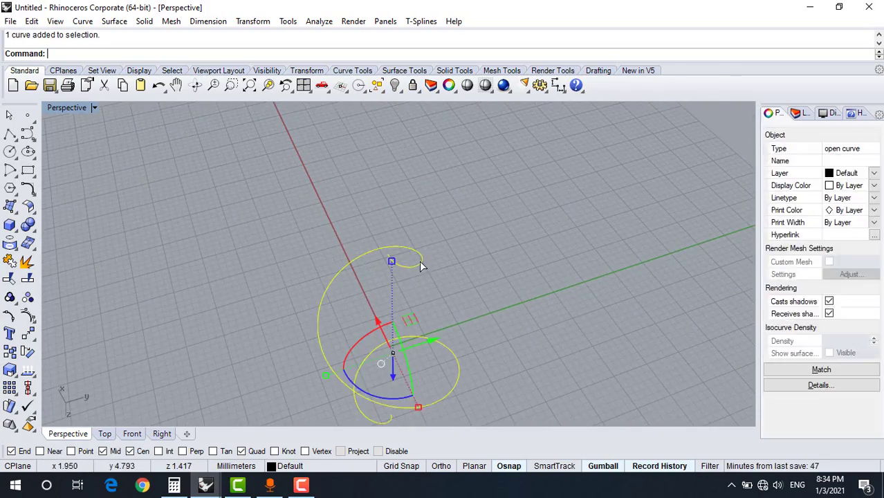
{"action": "type", "text": "ar"}
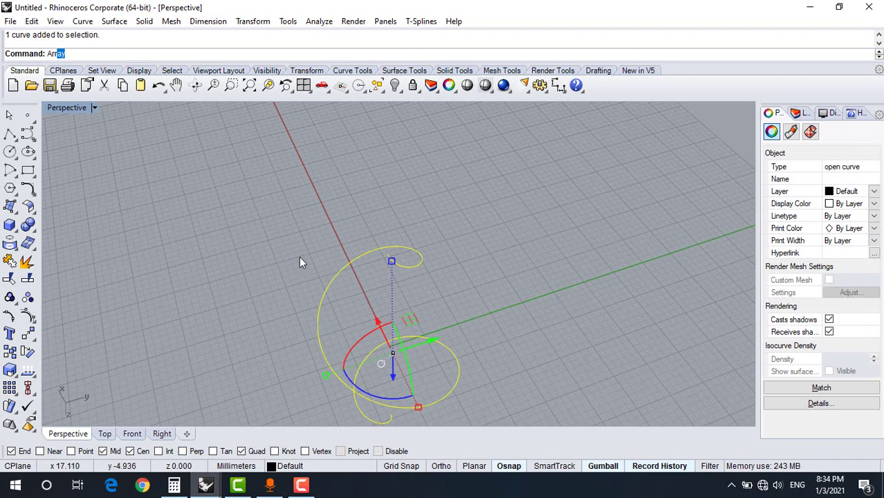
{"action": "left_click", "coordinate": [86, 115]}
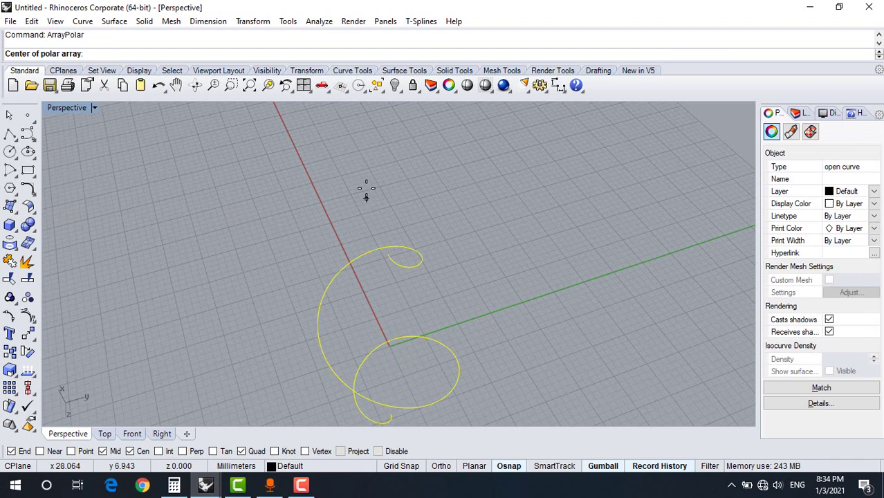
{"action": "right_click_drag", "start_coordinate": [365, 188], "coordinate": [283, 242]}
{"action": "type", "text": "0"}
{"action": "key", "text": "Return"}
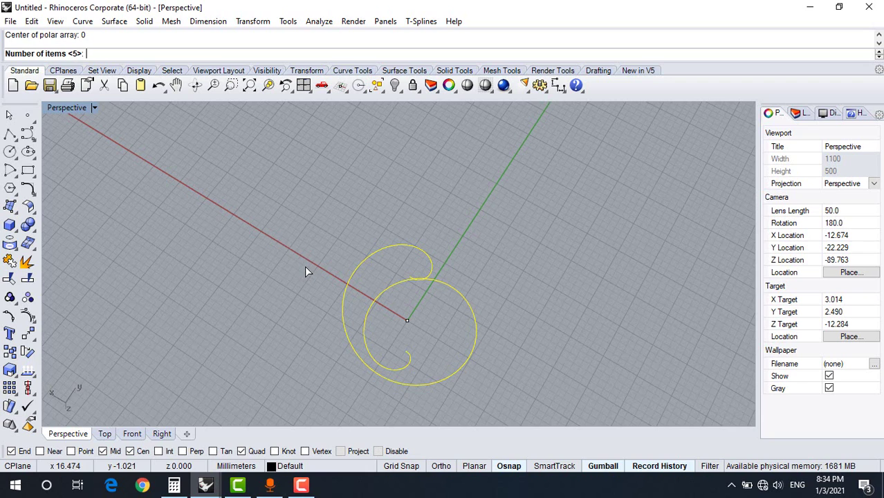
{"action": "key", "text": "Return"}
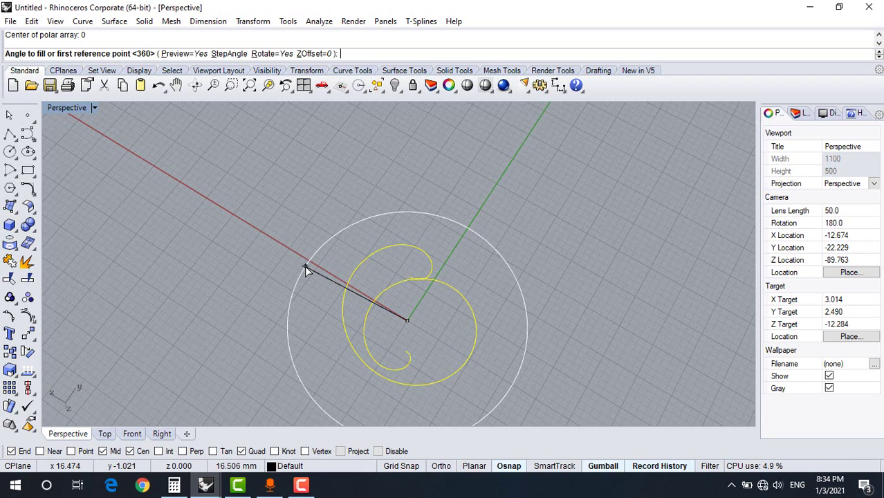
{"action": "key", "text": "Return"}
{"action": "key", "text": "Return"}
Examine the arrayed spiral curves from several angles and distances.
{"action": "right_click_drag", "start_coordinate": [302, 247], "coordinate": [591, 283]}
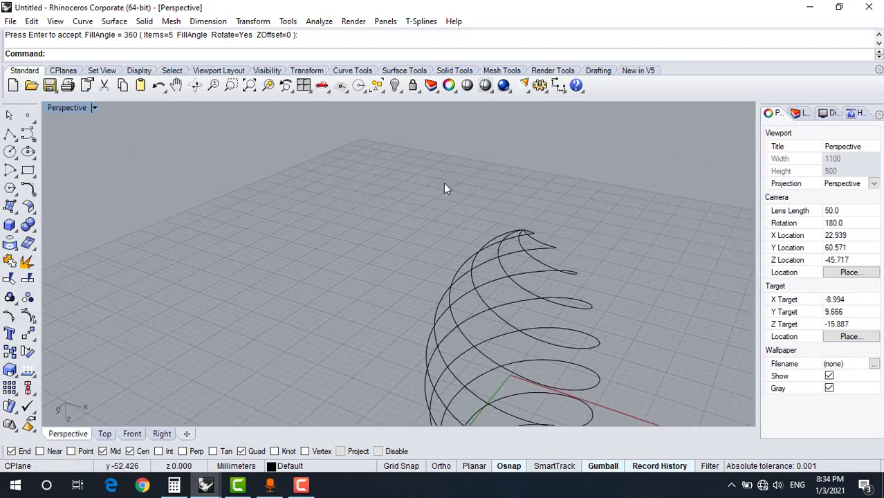
{"action": "scroll", "coordinate": [443, 183], "scroll_direction": "down", "scroll_amount": 8}
{"action": "right_click_drag", "start_coordinate": [443, 183], "coordinate": [460, 328]}
{"action": "scroll", "coordinate": [584, 321], "scroll_direction": "up", "scroll_amount": 7}
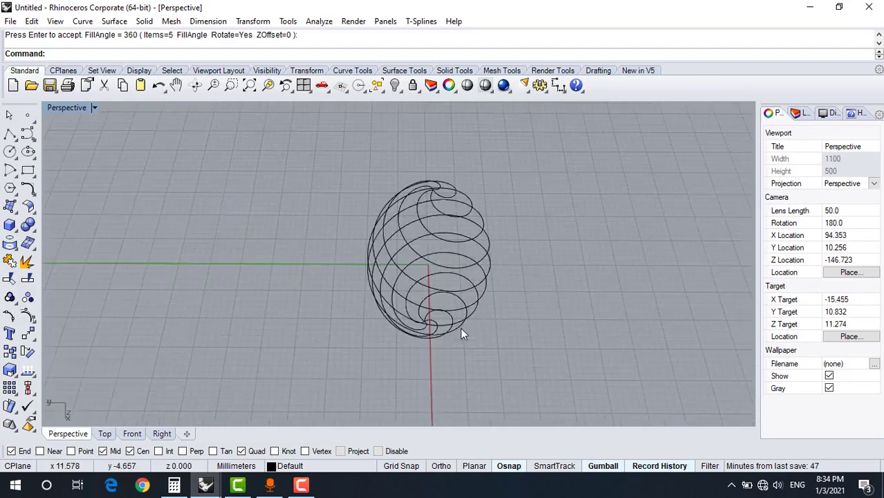
{"action": "scroll", "coordinate": [460, 328], "scroll_direction": "up", "scroll_amount": 2}
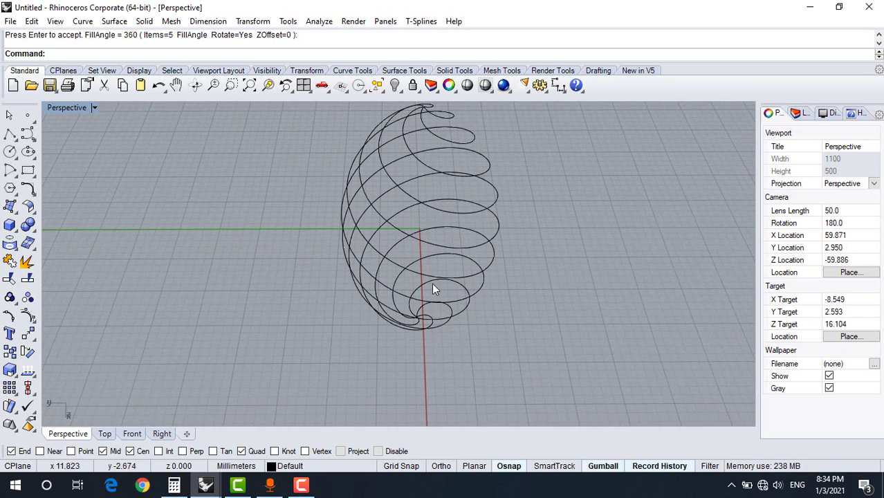
{"action": "scroll", "coordinate": [435, 289], "scroll_direction": "down", "scroll_amount": 2}
{"action": "right_click_drag", "start_coordinate": [434, 289], "coordinate": [358, 219]}
{"action": "scroll", "coordinate": [419, 233], "scroll_direction": "down", "scroll_amount": 3}
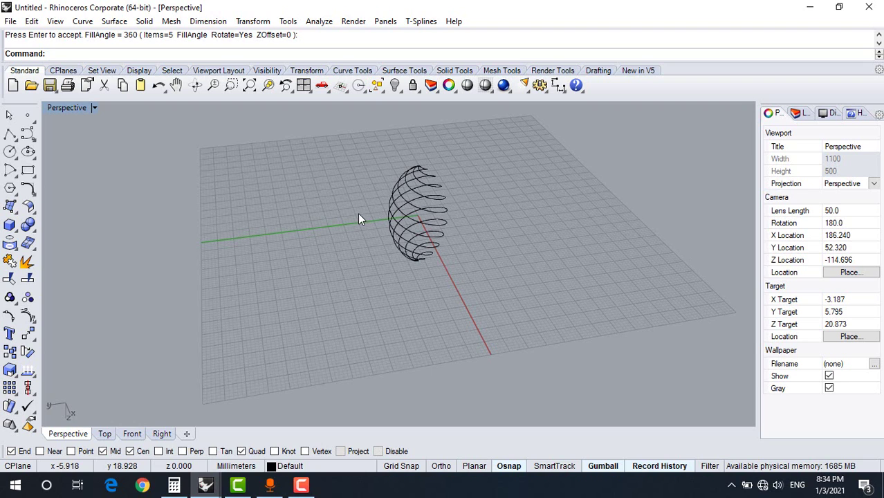
Draw a wavy S-shaped degree-3 control point curve from five points in the empty space beyond the grid.
{"action": "left_click", "coordinate": [28, 134]}
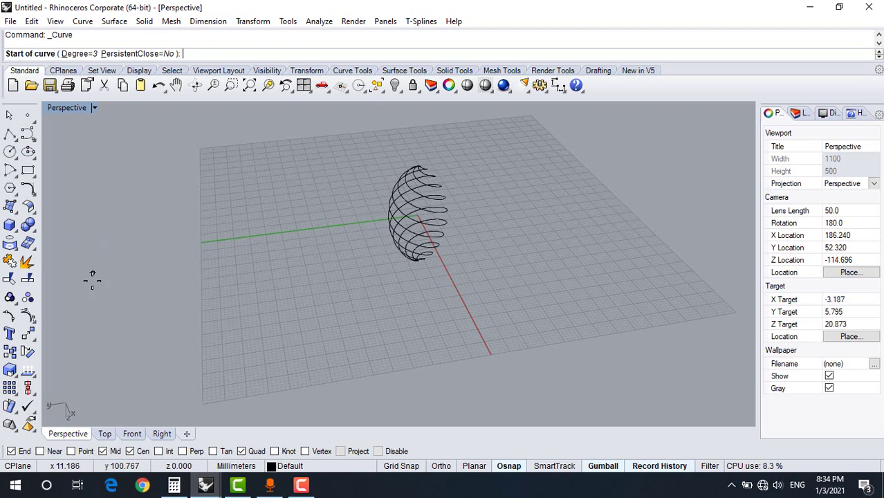
{"action": "left_click", "coordinate": [92, 281]}
{"action": "left_click", "coordinate": [96, 200]}
{"action": "left_click", "coordinate": [160, 197]}
{"action": "left_click", "coordinate": [216, 256]}
{"action": "left_click", "coordinate": [258, 200]}
{"action": "right_click", "coordinate": [257, 201]}
Start a Pipe along the wavy curve and set its size to be given by radius instead of diameter.
{"action": "scroll", "coordinate": [149, 214], "scroll_direction": "up", "scroll_amount": 8}
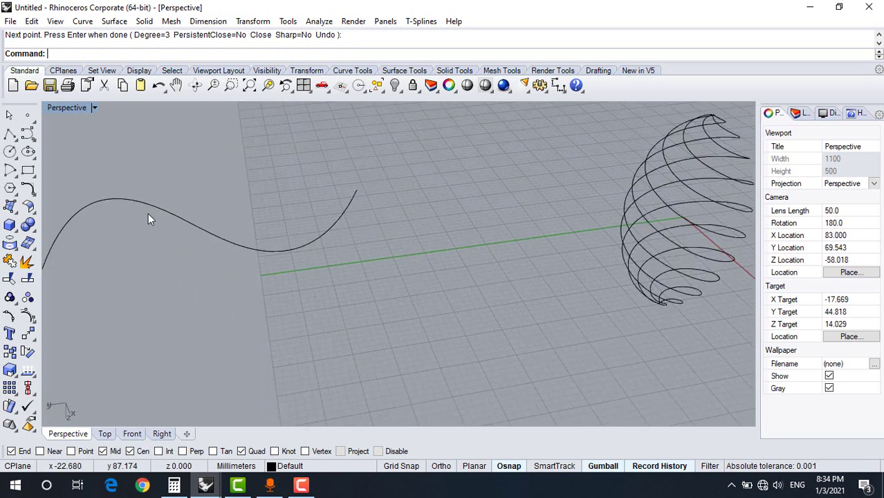
{"action": "scroll", "coordinate": [579, 352], "scroll_direction": "down", "scroll_amount": 3}
{"action": "right_click_drag", "start_coordinate": [579, 352], "coordinate": [521, 326]}
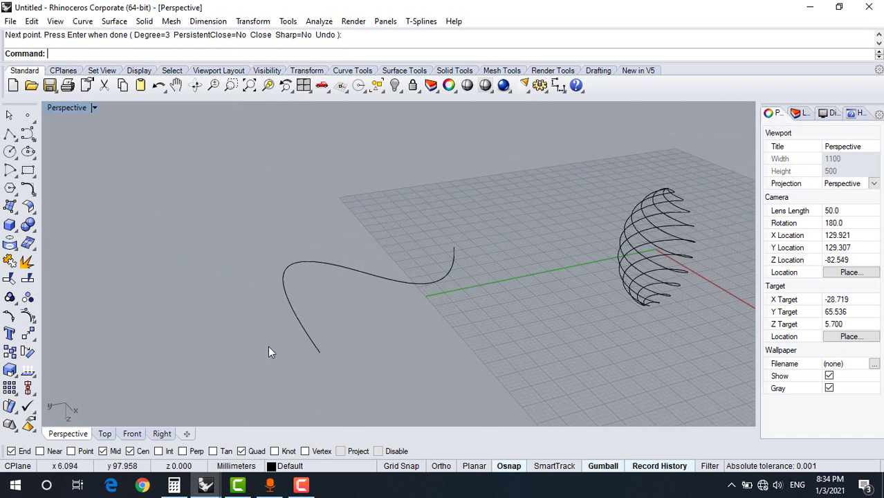
{"action": "right_click_drag", "start_coordinate": [292, 260], "coordinate": [380, 196]}
{"action": "left_click", "coordinate": [158, 281]}
{"action": "type", "text": "Pipe"}
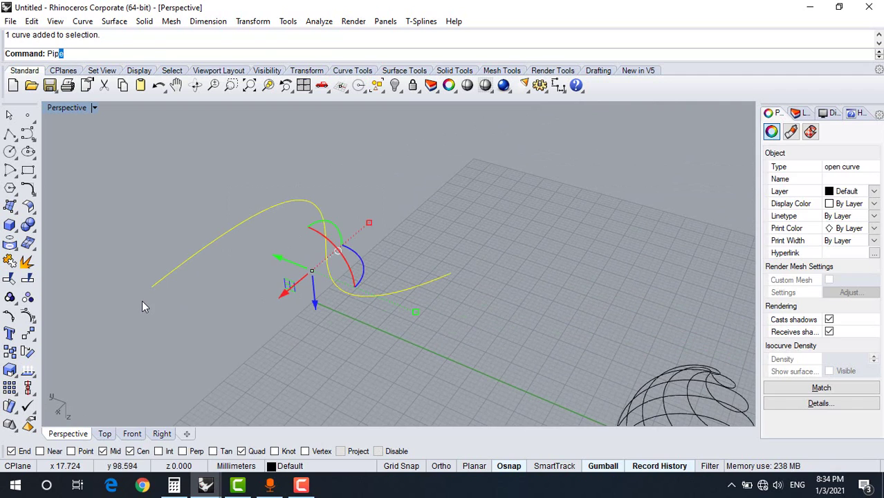
{"action": "key", "text": "Return"}
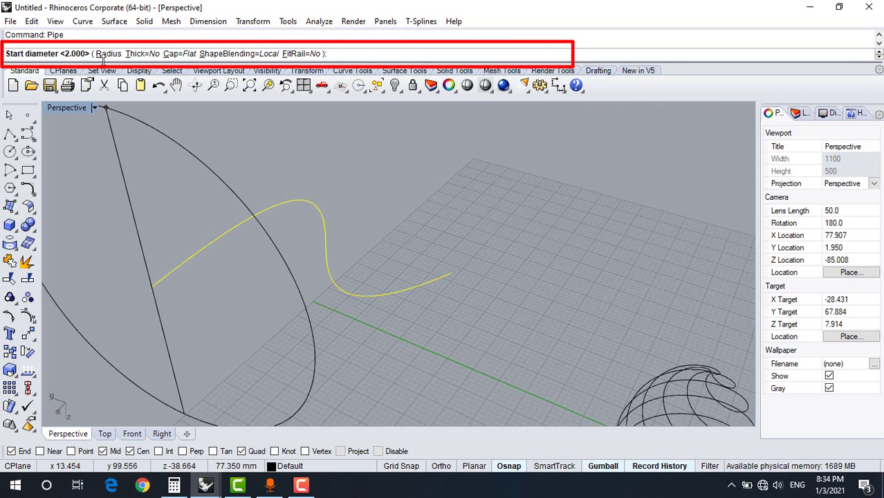
{"action": "left_click", "coordinate": [108, 54]}
{"action": "left_click", "coordinate": [107, 55]}
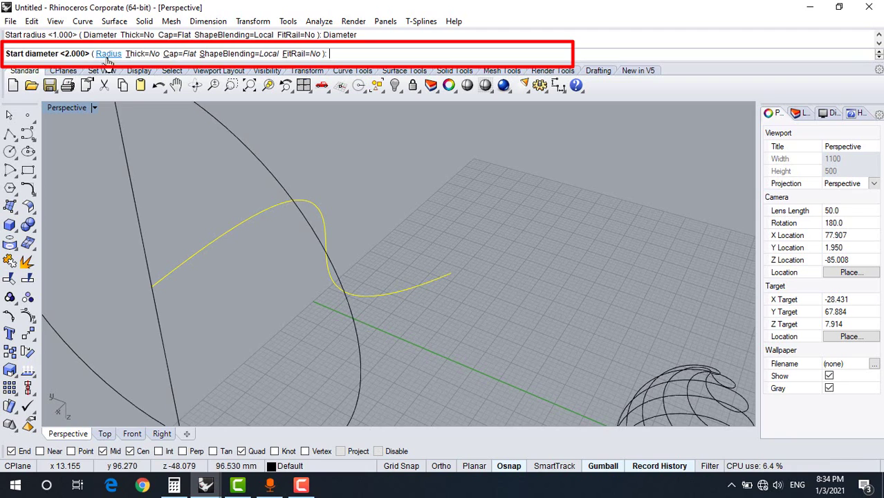
{"action": "left_click", "coordinate": [108, 55]}
{"action": "left_click", "coordinate": [109, 55]}
{"action": "left_click", "coordinate": [111, 55]}
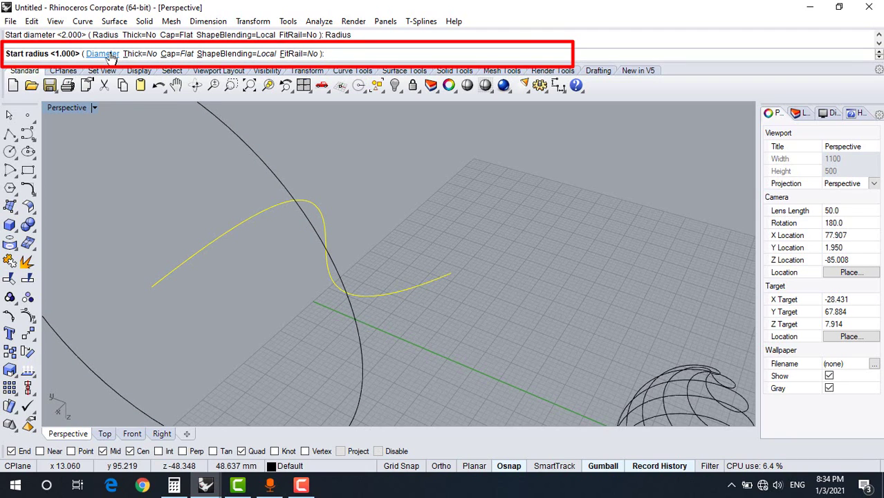
{"action": "left_click", "coordinate": [110, 55]}
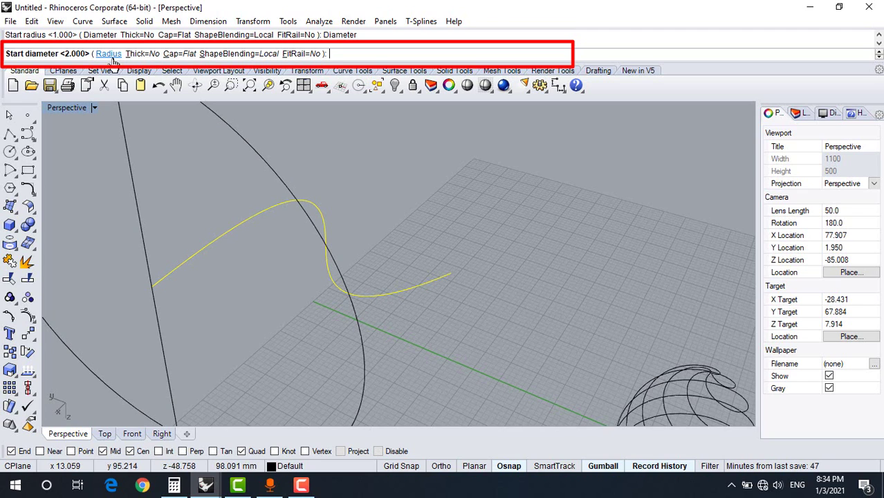
{"action": "left_click", "coordinate": [111, 56]}
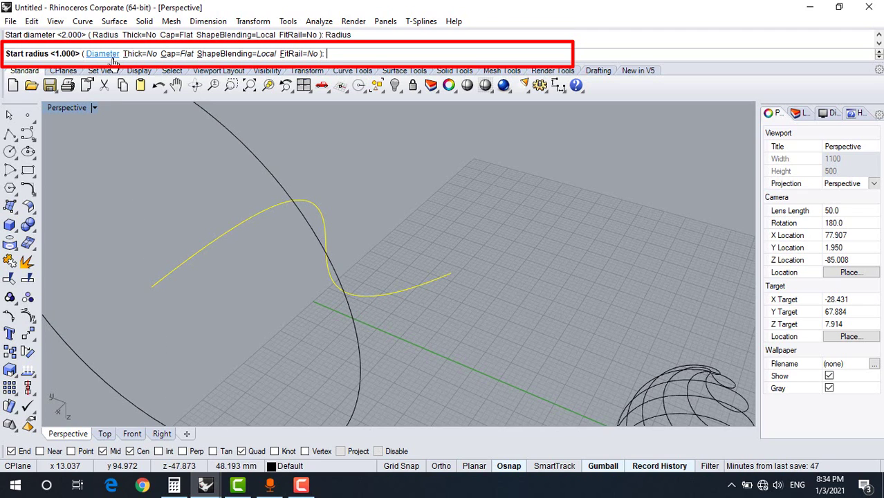
Keep the Flat cap option and complete the pipe with a 1 mm radius.
{"action": "left_click", "coordinate": [176, 54]}
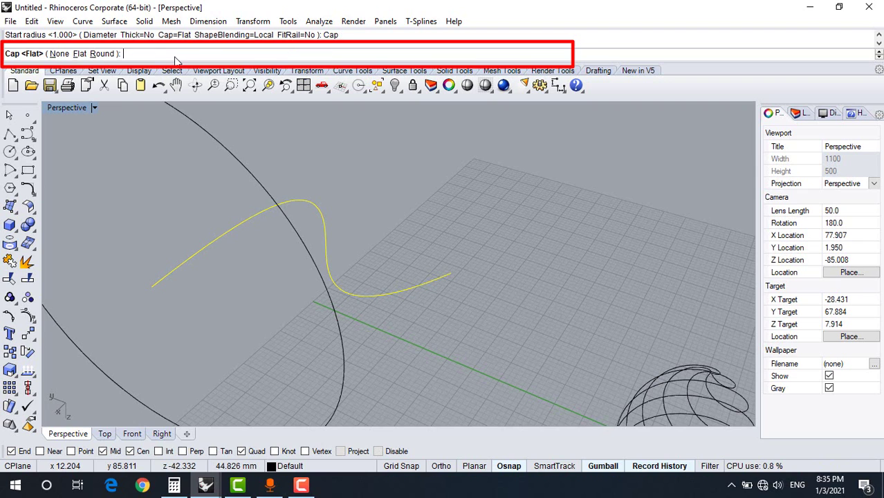
{"action": "key", "text": "Return"}
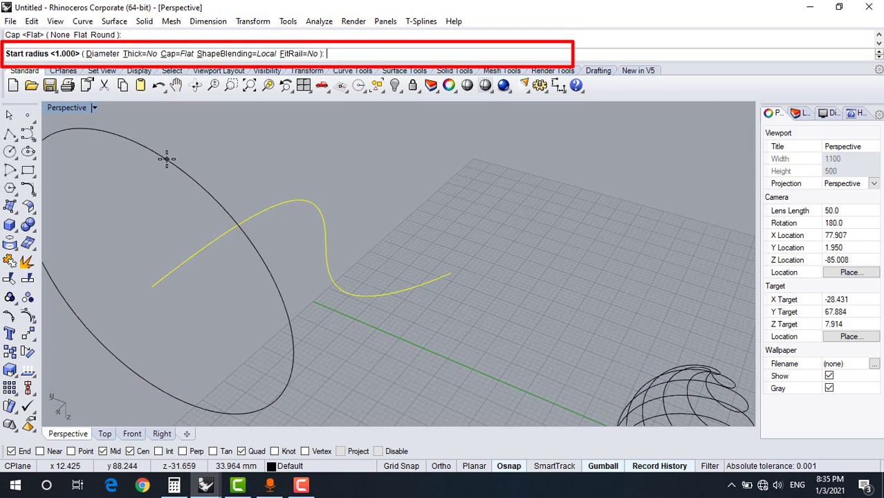
{"action": "key", "text": "Return"}
{"action": "key", "text": "Return"}
{"action": "key", "text": "Return"}
{"action": "right_click_drag", "start_coordinate": [247, 287], "coordinate": [115, 265]}
{"action": "scroll", "coordinate": [193, 308], "scroll_direction": "up", "scroll_amount": 6}
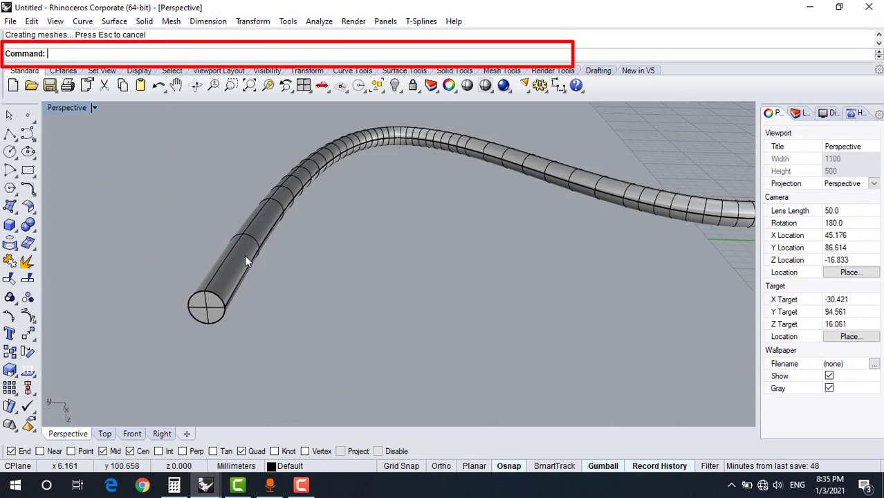
Move the flat-capped pipe away from its wavy source curve.
{"action": "scroll", "coordinate": [210, 236], "scroll_direction": "down", "scroll_amount": 7}
{"action": "left_click_drag", "start_coordinate": [214, 238], "coordinate": [88, 178]}
{"action": "right_click_drag", "start_coordinate": [293, 205], "coordinate": [412, 271]}
Create a second pipe along the wavy curve with Round caps and a 1 mm radius.
{"action": "left_click", "coordinate": [385, 270]}
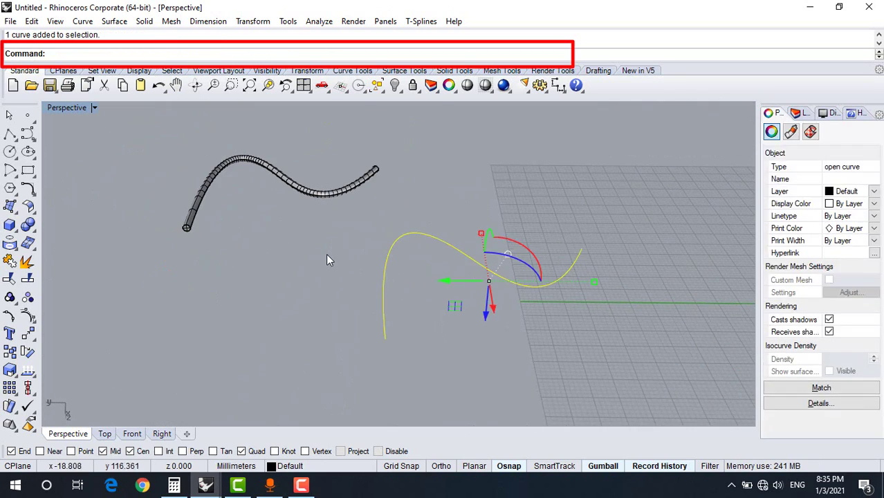
{"action": "type", "text": "Pipe"}
{"action": "key", "text": "Return"}
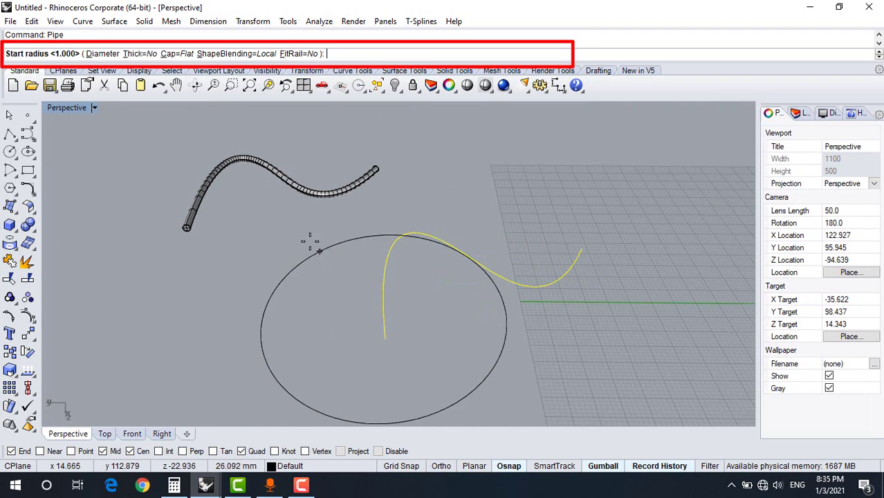
{"action": "left_click", "coordinate": [179, 54]}
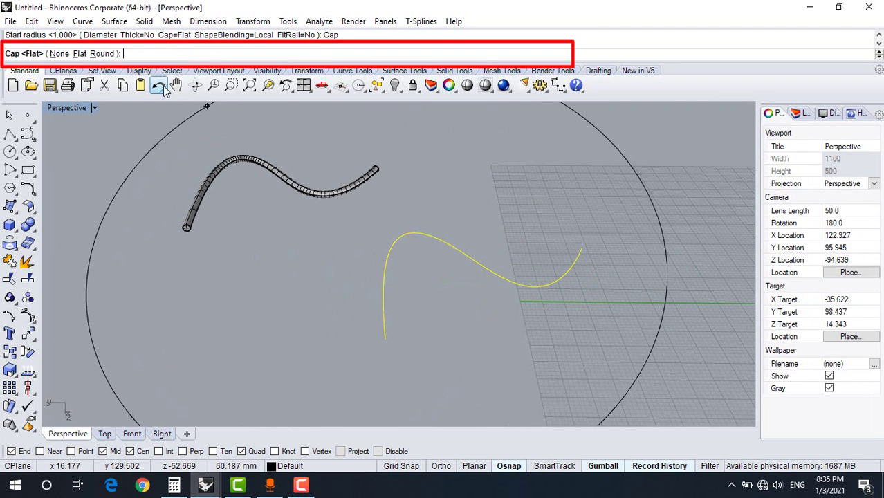
{"action": "left_click", "coordinate": [95, 54]}
{"action": "key", "text": "Return"}
{"action": "key", "text": "Return"}
{"action": "key", "text": "Return"}
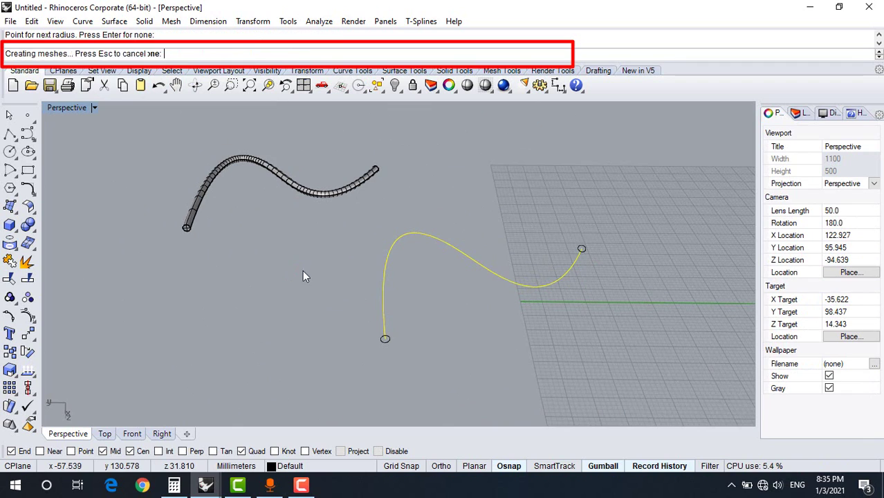
Move the round-capped pipe off its curve and place it beside the flat-capped pipe for comparison.
{"action": "scroll", "coordinate": [326, 294], "scroll_direction": "up", "scroll_amount": 3}
{"action": "left_click", "coordinate": [351, 316]}
{"action": "scroll", "coordinate": [351, 317], "scroll_direction": "down", "scroll_amount": 5}
{"action": "right_click_drag", "start_coordinate": [351, 317], "coordinate": [385, 282]}
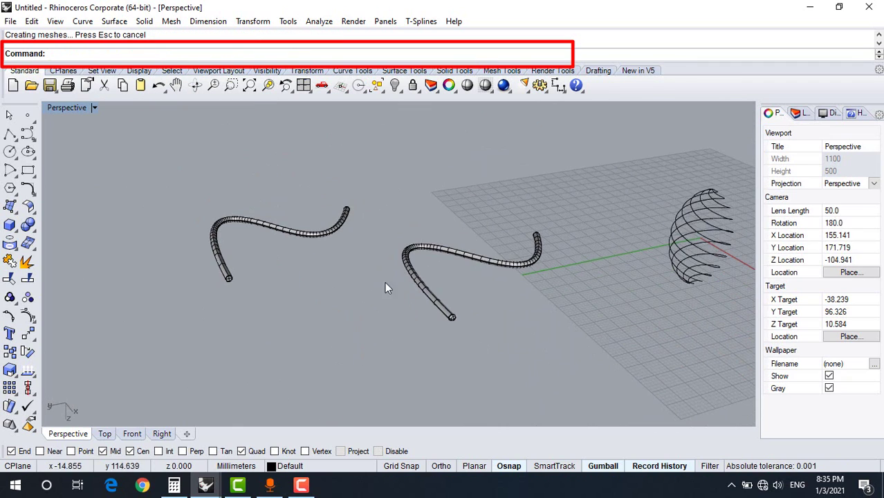
{"action": "left_click_drag", "start_coordinate": [430, 302], "coordinate": [234, 285]}
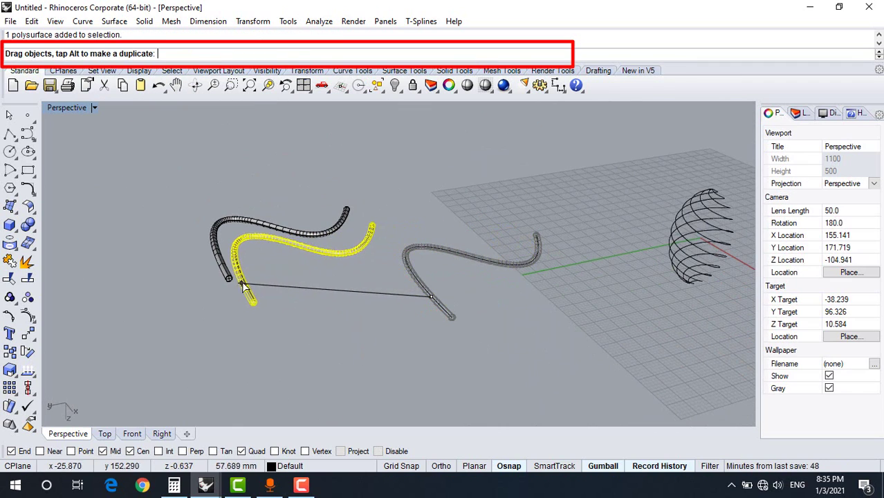
{"action": "scroll", "coordinate": [378, 260], "scroll_direction": "up", "scroll_amount": 4}
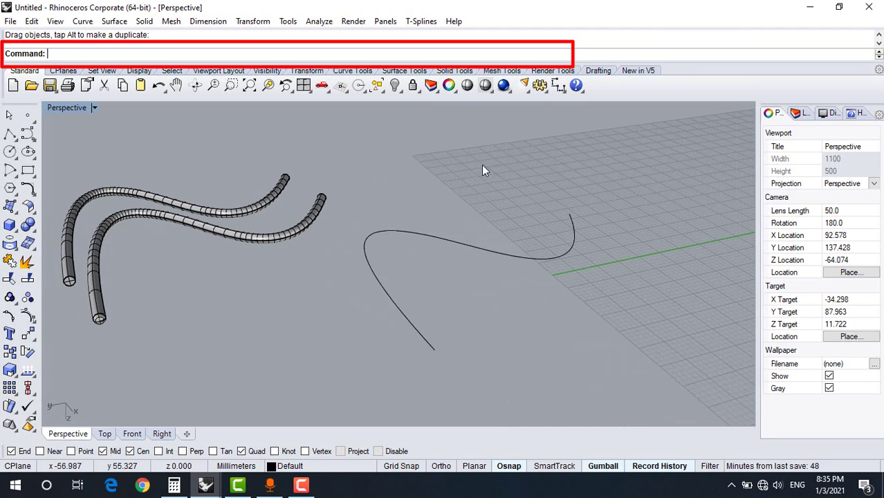
Create a third pipe along the wavy curve with Cap set to None and a 1 mm radius.
{"action": "left_click", "coordinate": [367, 265]}
{"action": "type", "text": "pipe"}
{"action": "key", "text": "Return"}
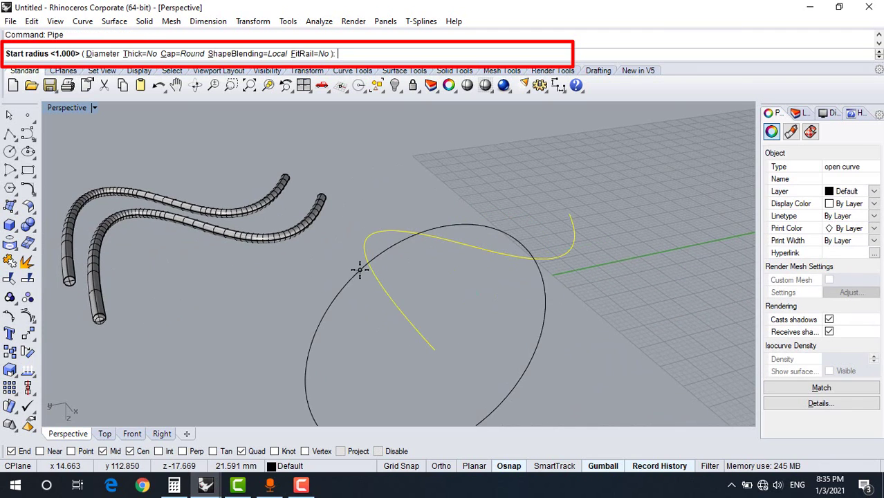
{"action": "left_click", "coordinate": [172, 54]}
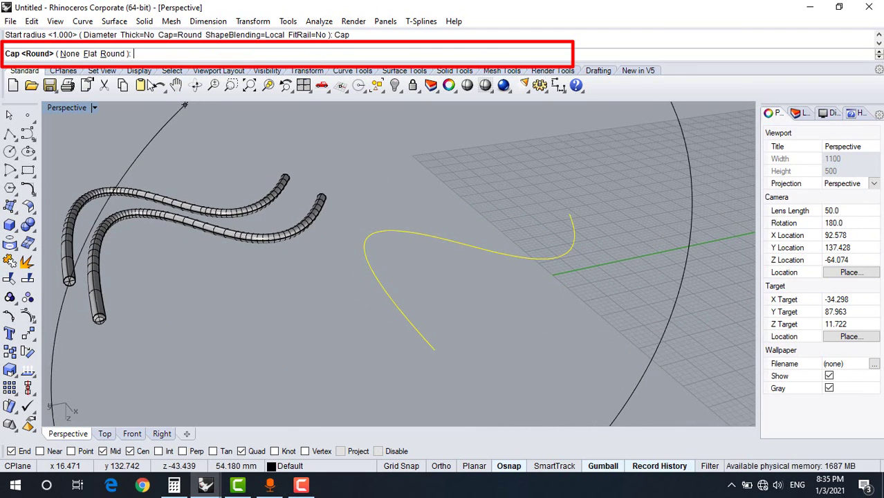
{"action": "left_click", "coordinate": [74, 57]}
{"action": "right_click_drag", "start_coordinate": [465, 268], "coordinate": [465, 194]}
{"action": "key", "text": "Return"}
{"action": "key", "text": "Return"}
{"action": "key", "text": "Return"}
Move the uncapped pipe off its source curve and place it beside the flat-capped and round-capped pipes.
{"action": "scroll", "coordinate": [464, 194], "scroll_direction": "down", "scroll_amount": 3}
{"action": "left_click", "coordinate": [465, 195]}
{"action": "scroll", "coordinate": [370, 241], "scroll_direction": "up", "scroll_amount": 5}
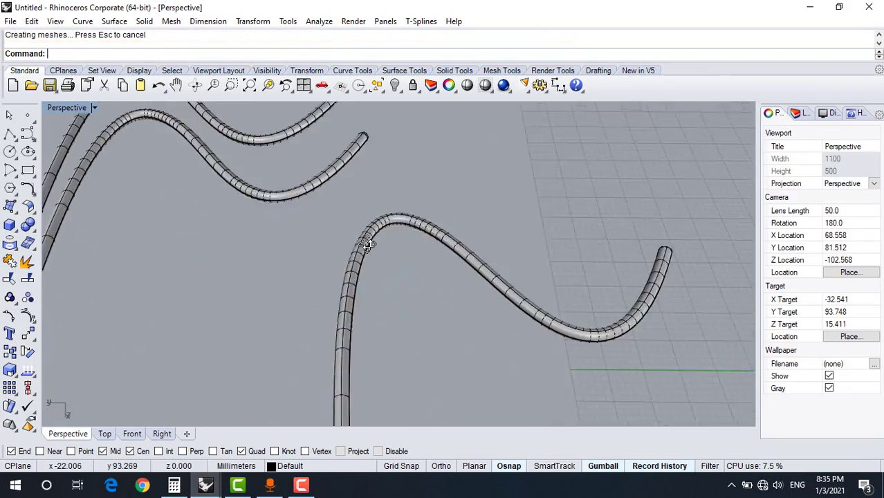
{"action": "scroll", "coordinate": [371, 241], "scroll_direction": "down", "scroll_amount": 4}
{"action": "right_click_drag", "start_coordinate": [371, 241], "coordinate": [322, 202]}
{"action": "scroll", "coordinate": [323, 204], "scroll_direction": "down", "scroll_amount": 2}
{"action": "left_click_drag", "start_coordinate": [358, 217], "coordinate": [206, 224]}
{"action": "left_click", "coordinate": [258, 282]}
Hide the surface isocurves on all three pipes.
{"action": "scroll", "coordinate": [246, 220], "scroll_direction": "down", "scroll_amount": 2}
{"action": "scroll", "coordinate": [228, 231], "scroll_direction": "up", "scroll_amount": 7}
{"action": "right_click_drag", "start_coordinate": [224, 271], "coordinate": [256, 189]}
{"action": "scroll", "coordinate": [255, 187], "scroll_direction": "up", "scroll_amount": 4}
{"action": "left_click_drag", "start_coordinate": [351, 167], "coordinate": [160, 189]}
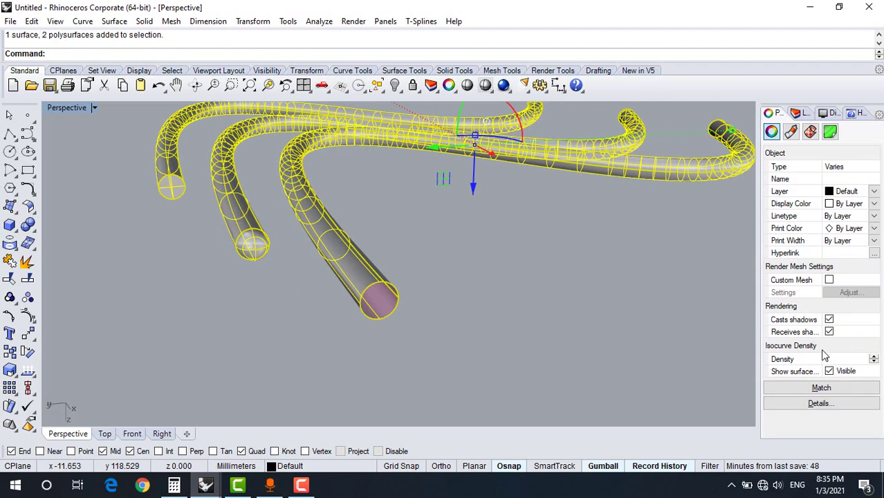
{"action": "left_click", "coordinate": [830, 372]}
{"action": "key", "text": "Escape"}
{"action": "right_click_drag", "start_coordinate": [391, 229], "coordinate": [357, 201]}
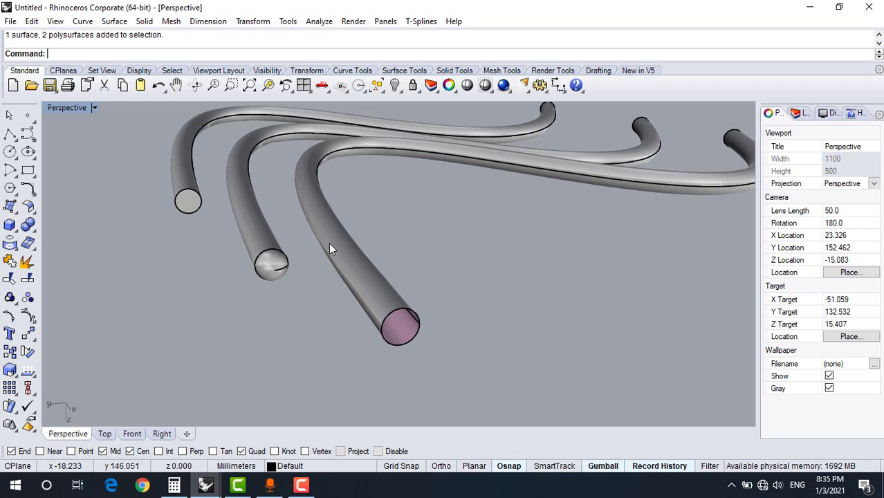
Compare the object types of the uncapped, round-capped and flat-capped pipes by selecting each one in turn.
{"action": "left_click", "coordinate": [330, 249]}
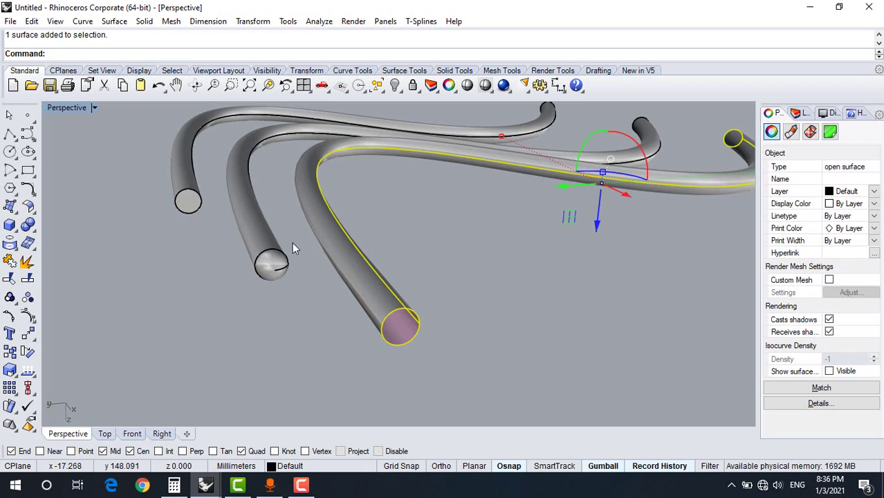
{"action": "left_click", "coordinate": [243, 212]}
{"action": "left_click", "coordinate": [458, 237]}
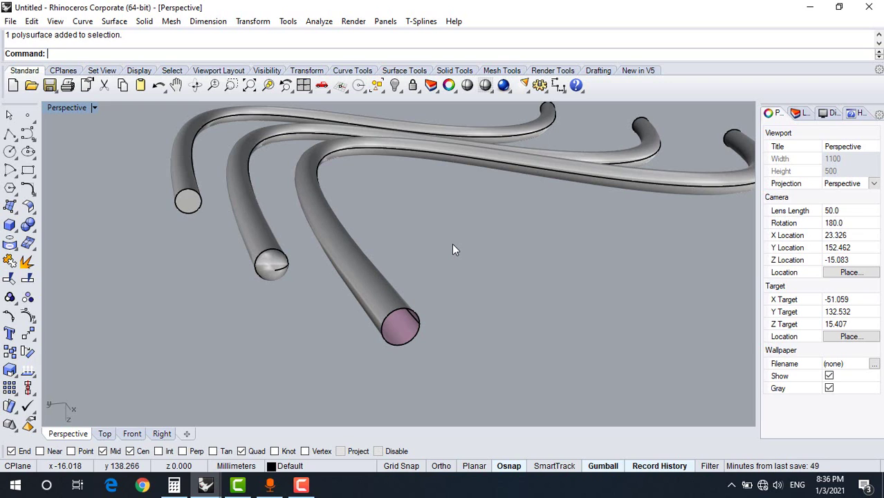
{"action": "left_click", "coordinate": [204, 122]}
{"action": "left_click", "coordinate": [142, 186]}
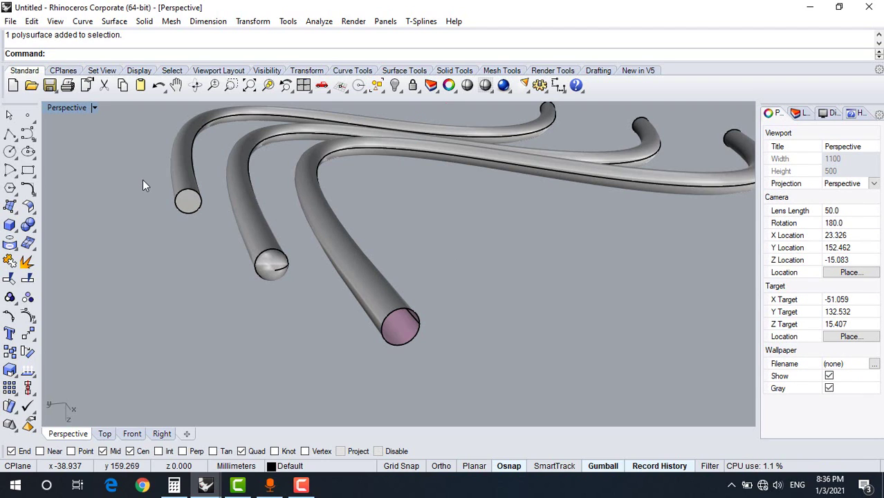
{"action": "left_click", "coordinate": [303, 178]}
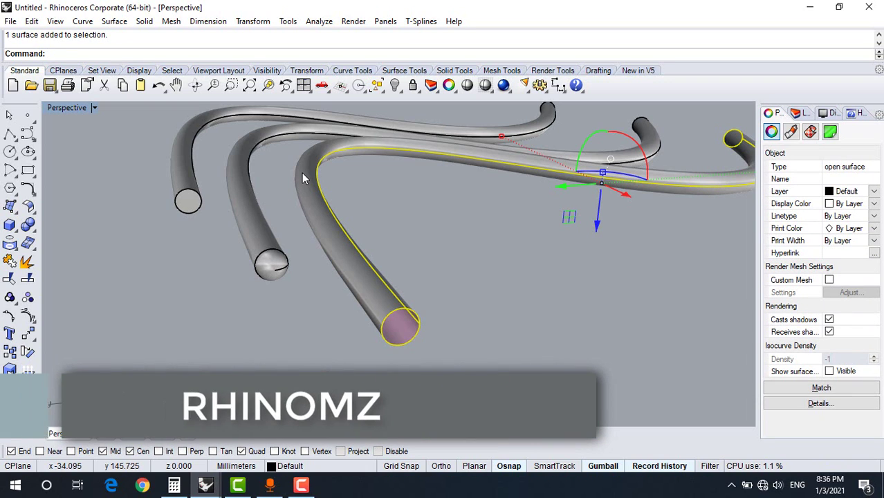
{"action": "left_click", "coordinate": [261, 144]}
{"action": "left_click", "coordinate": [194, 130]}
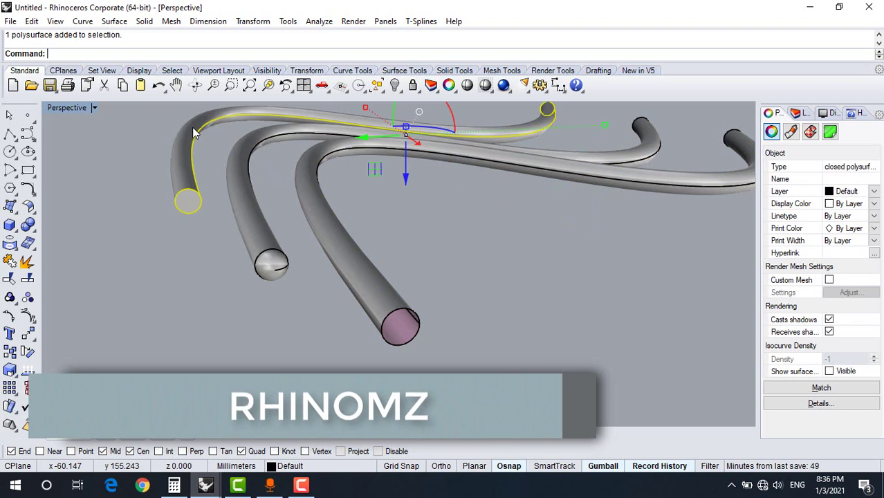
Pipe the five spiral cage curves with a 0.8 mm diameter and Cap set to None.
{"action": "scroll", "coordinate": [211, 248], "scroll_direction": "down", "scroll_amount": 8}
{"action": "right_click_drag", "start_coordinate": [212, 248], "coordinate": [305, 250]}
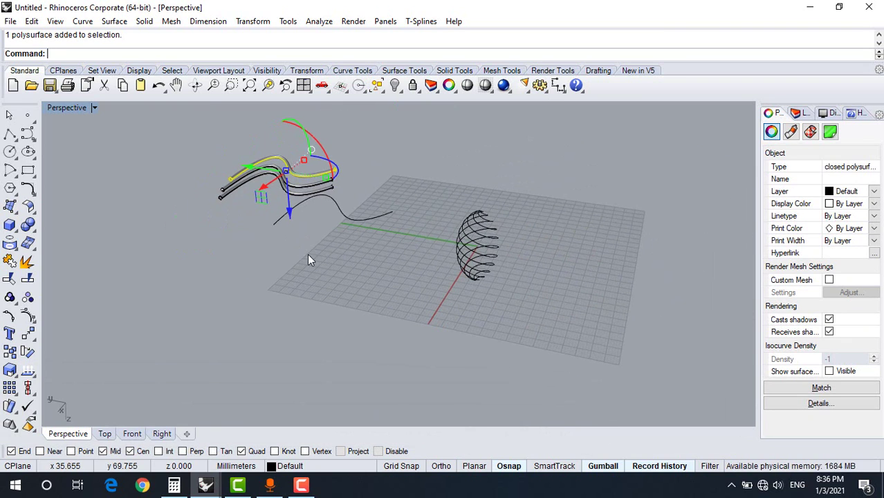
{"action": "right_click_drag", "start_coordinate": [304, 258], "coordinate": [325, 234]}
{"action": "left_click_drag", "start_coordinate": [560, 193], "coordinate": [373, 402]}
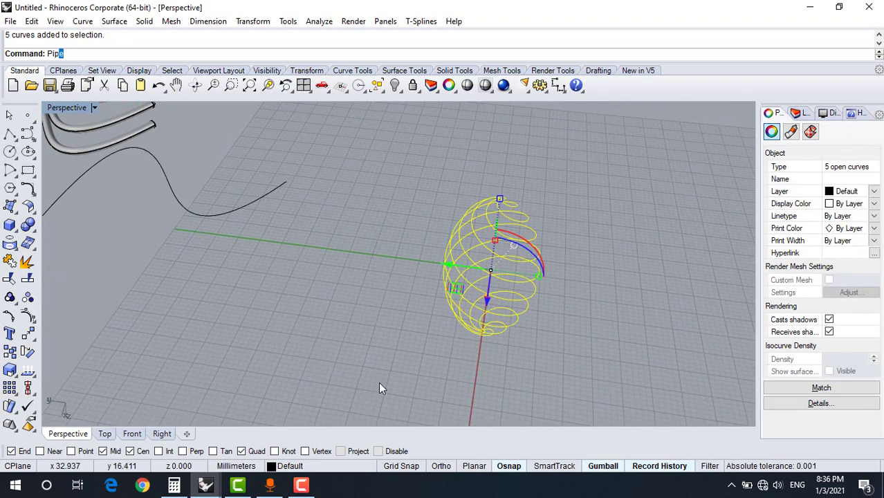
{"action": "key", "text": "Return"}
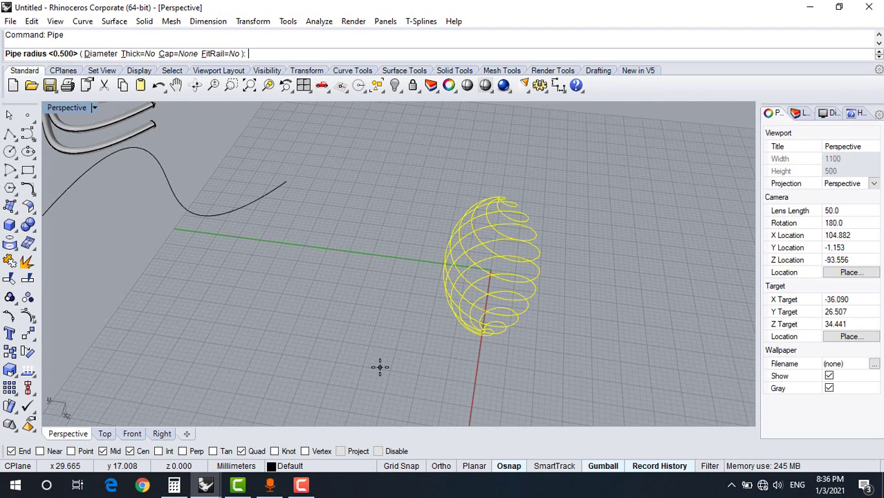
{"action": "type", "text": "d"}
{"action": "key", "text": "Return"}
{"action": "type", "text": "1"}
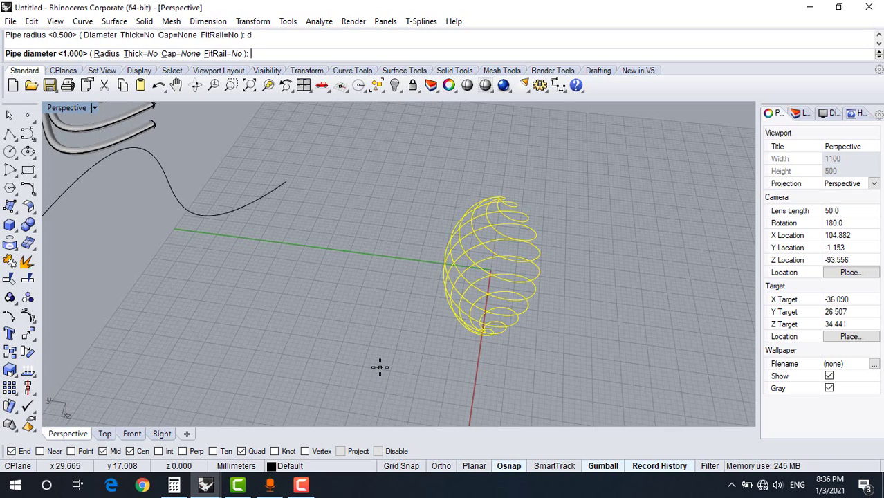
{"action": "type", "text": ".8"}
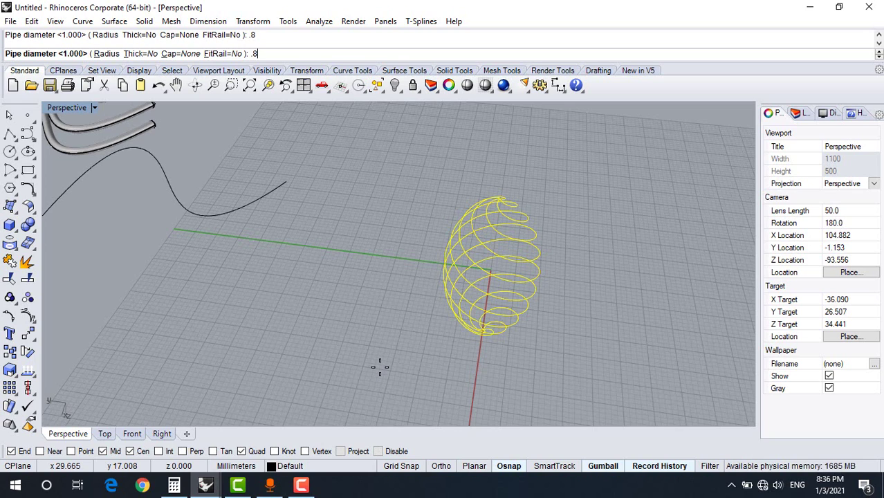
{"action": "key", "text": "Return"}
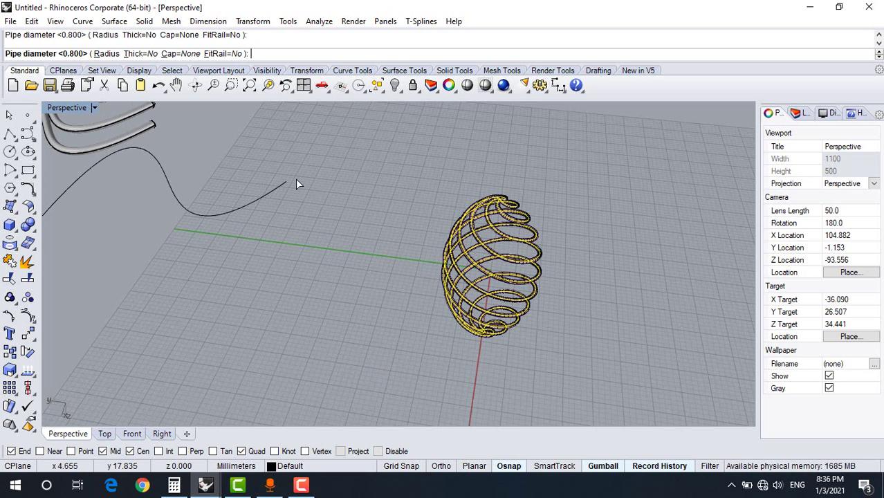
{"action": "key", "text": "Return"}
Close the open ends of the spiral cage's pipes with the Cap command.
{"action": "right_click_drag", "start_coordinate": [356, 214], "coordinate": [350, 190]}
{"action": "scroll", "coordinate": [379, 242], "scroll_direction": "down", "scroll_amount": 8}
{"action": "scroll", "coordinate": [379, 242], "scroll_direction": "up", "scroll_amount": 5}
{"action": "scroll", "coordinate": [381, 240], "scroll_direction": "down", "scroll_amount": 3}
{"action": "scroll", "coordinate": [377, 289], "scroll_direction": "up", "scroll_amount": 4}
{"action": "scroll", "coordinate": [416, 319], "scroll_direction": "up", "scroll_amount": 6}
{"action": "scroll", "coordinate": [397, 309], "scroll_direction": "down", "scroll_amount": 10}
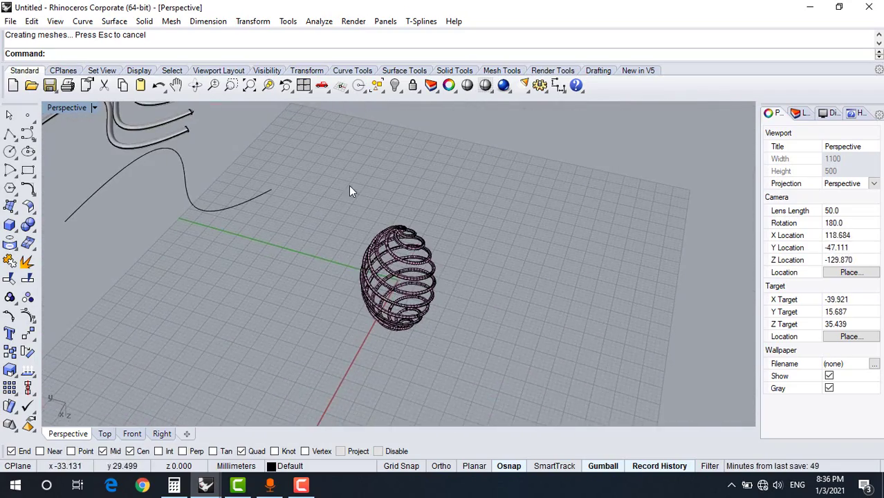
{"action": "left_click_drag", "start_coordinate": [348, 186], "coordinate": [459, 348]}
{"action": "type", "text": "Cap"}
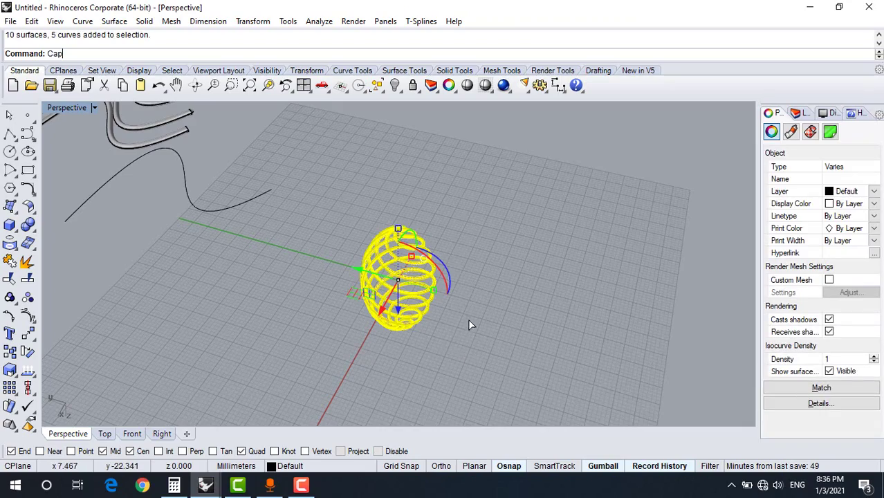
{"action": "key", "text": "Return"}
{"action": "right_click_drag", "start_coordinate": [480, 272], "coordinate": [367, 235]}
{"action": "scroll", "coordinate": [356, 195], "scroll_direction": "up", "scroll_amount": 8}
{"action": "scroll", "coordinate": [391, 216], "scroll_direction": "down", "scroll_amount": 9}
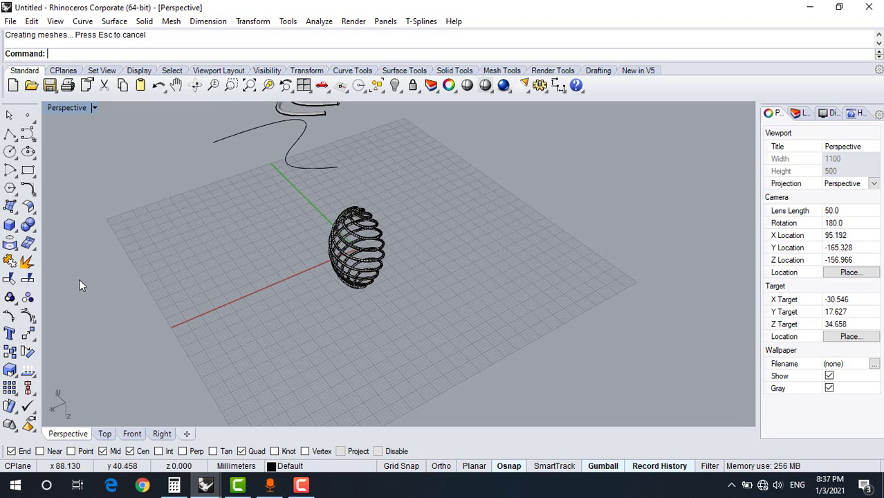
Look over the array tool variants and inspect the capped spiral cage from several angles.
{"action": "left_click", "coordinate": [16, 395]}
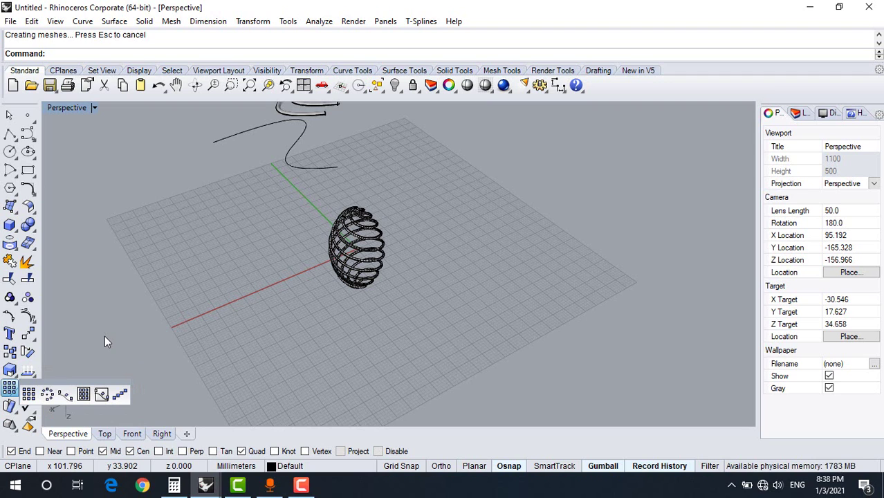
{"action": "right_click_drag", "start_coordinate": [105, 336], "coordinate": [207, 324]}
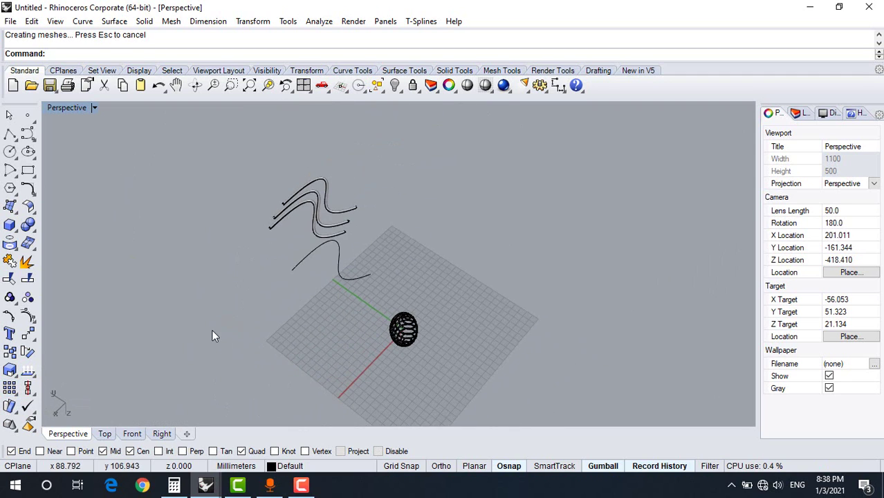
{"action": "scroll", "coordinate": [322, 354], "scroll_direction": "up", "scroll_amount": 20}
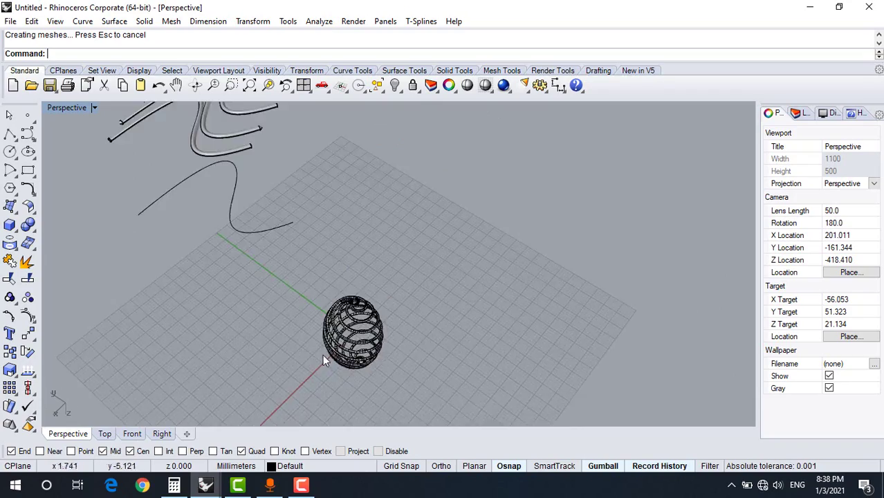
{"action": "scroll", "coordinate": [323, 278], "scroll_direction": "down", "scroll_amount": 6}
{"action": "right_click_drag", "start_coordinate": [322, 278], "coordinate": [238, 257]}
{"action": "scroll", "coordinate": [346, 266], "scroll_direction": "down", "scroll_amount": 5}
{"action": "right_click_drag", "start_coordinate": [346, 266], "coordinate": [379, 289]}
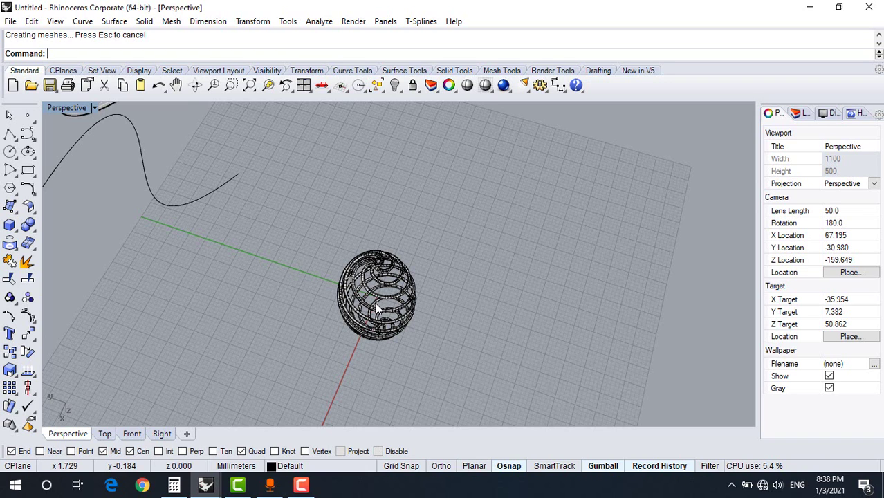
Delete every object in the scene, including the spiral cage, the sample pipes and the wavy curve.
{"action": "right_click_drag", "start_coordinate": [554, 356], "coordinate": [474, 359]}
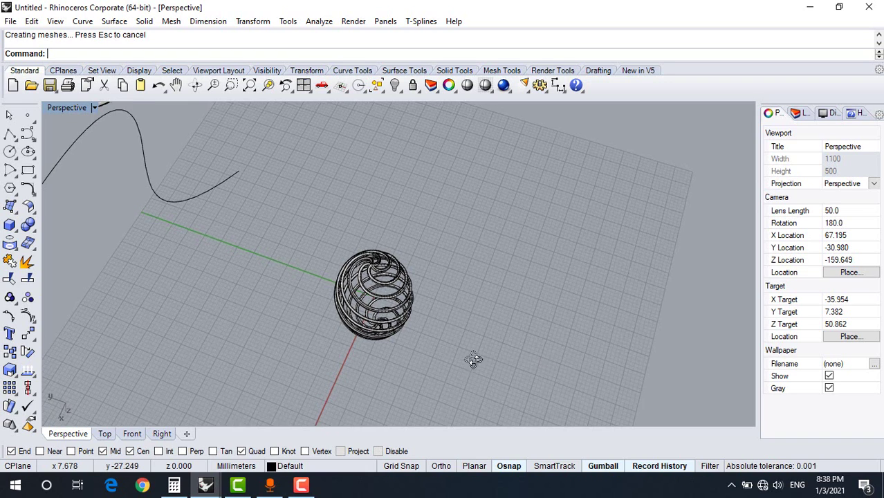
{"action": "scroll", "coordinate": [474, 359], "scroll_direction": "down", "scroll_amount": 5}
{"action": "key", "text": "ctrl+a"}
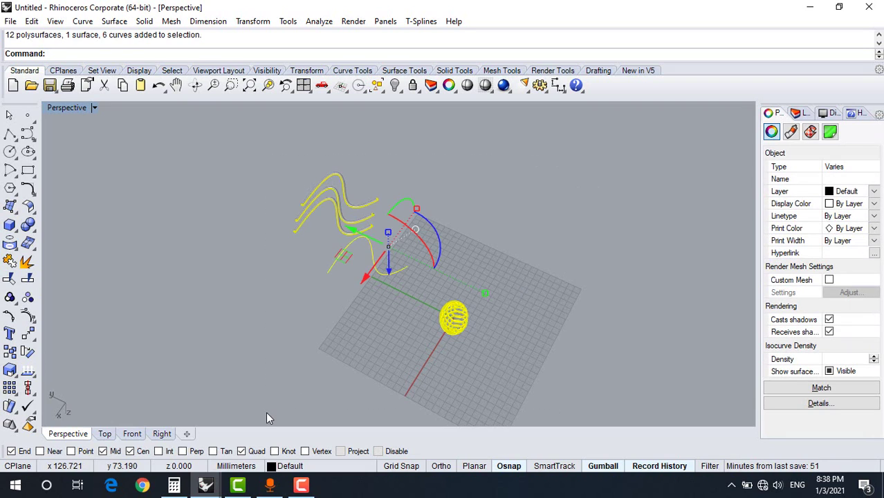
{"action": "key", "text": "Delete"}
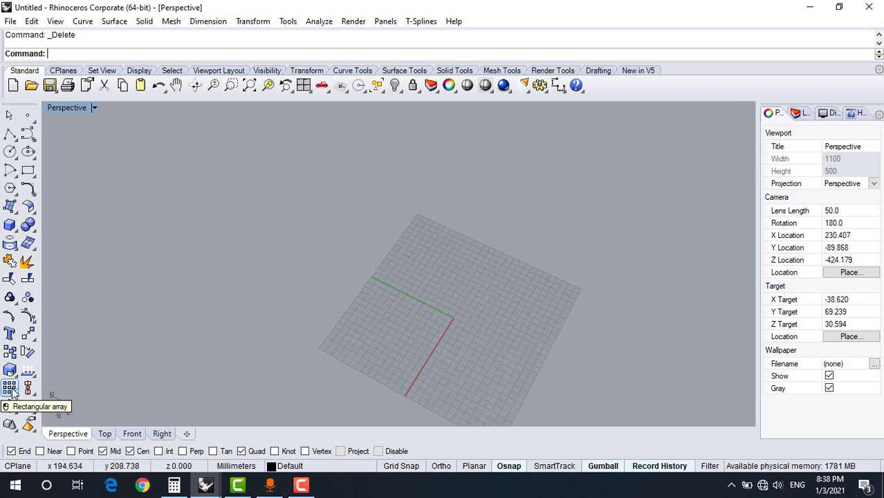
Create a small cube on the construction plane with its first base corner snapped to the origin.
{"action": "right_click_drag", "start_coordinate": [241, 322], "coordinate": [171, 179]}
{"action": "scroll", "coordinate": [270, 299], "scroll_direction": "up", "scroll_amount": 3}
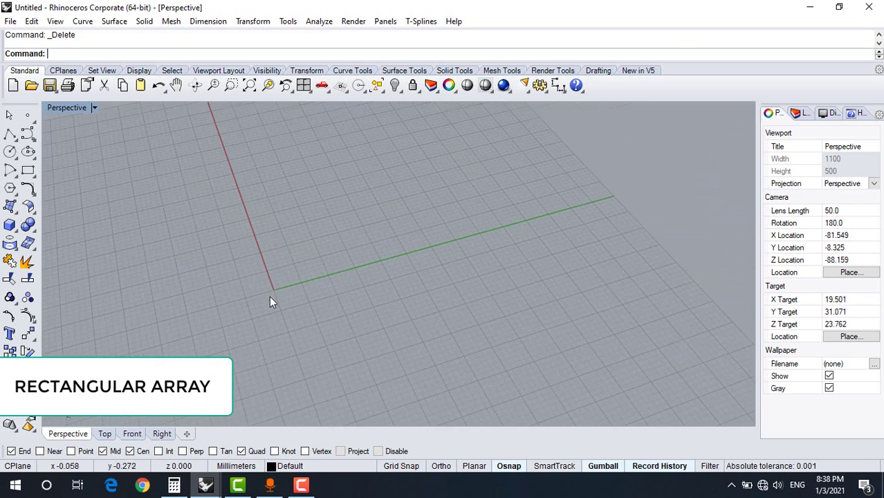
{"action": "scroll", "coordinate": [325, 323], "scroll_direction": "down", "scroll_amount": 2}
{"action": "right_click_drag", "start_coordinate": [326, 323], "coordinate": [303, 354]}
{"action": "scroll", "coordinate": [302, 354], "scroll_direction": "up", "scroll_amount": 4}
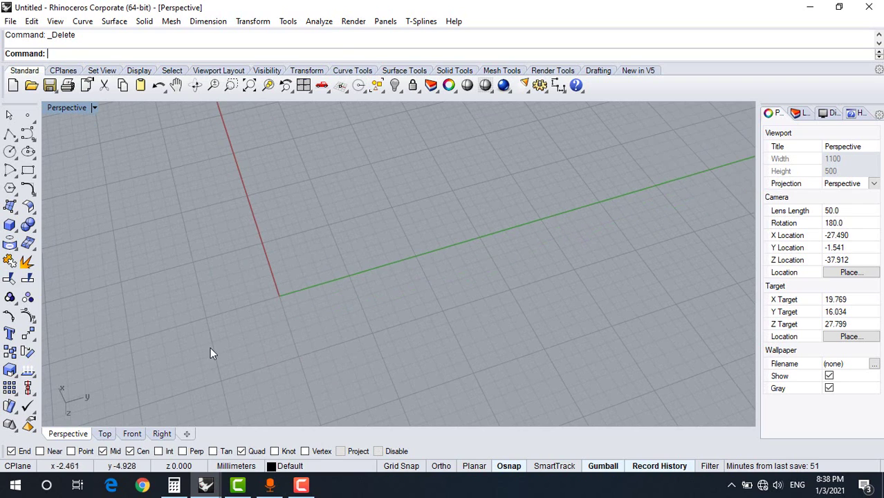
{"action": "left_click", "coordinate": [13, 228]}
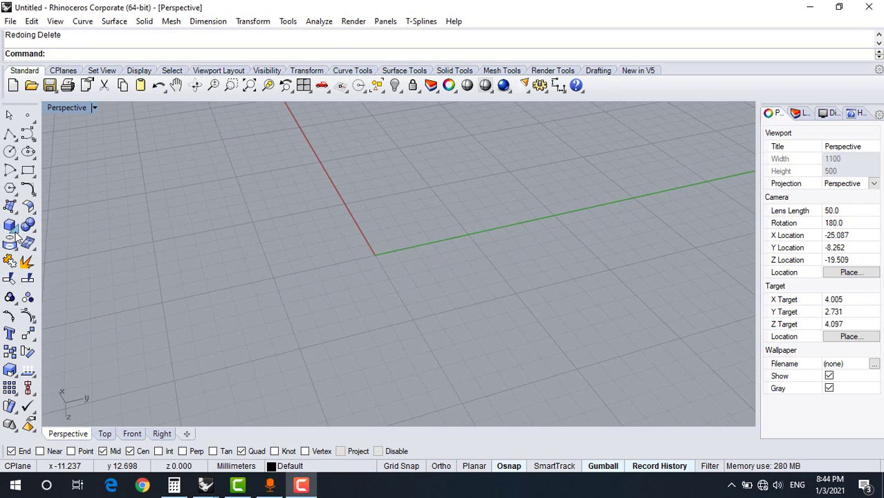
{"action": "left_click", "coordinate": [14, 228]}
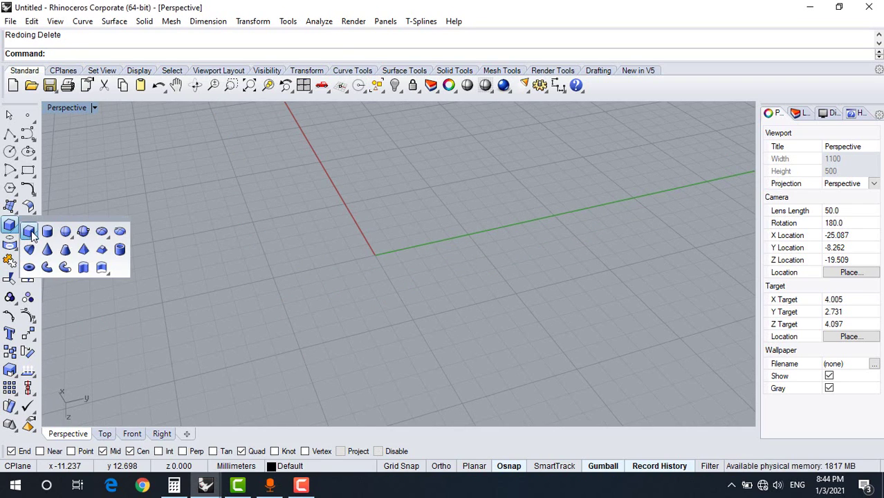
{"action": "left_click", "coordinate": [29, 232]}
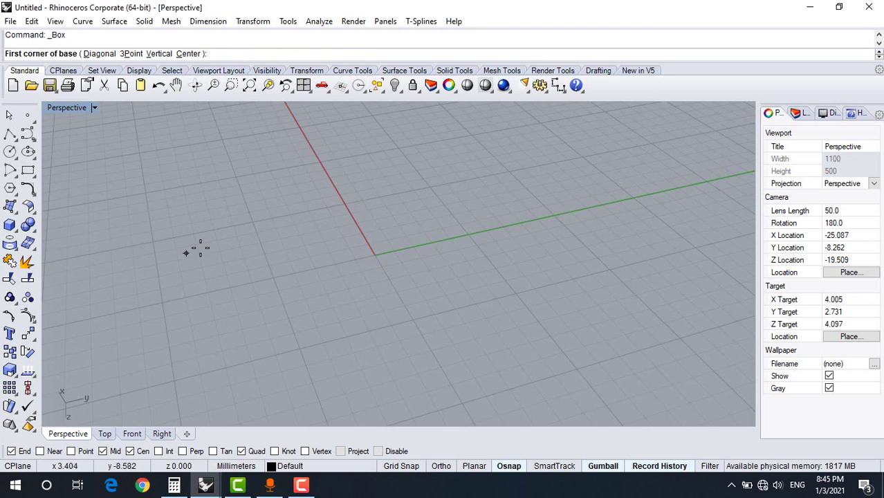
{"action": "right_click_drag", "start_coordinate": [197, 246], "coordinate": [292, 276]}
{"action": "scroll", "coordinate": [377, 318], "scroll_direction": "up", "scroll_amount": 4}
{"action": "right_click_drag", "start_coordinate": [377, 318], "coordinate": [394, 334]}
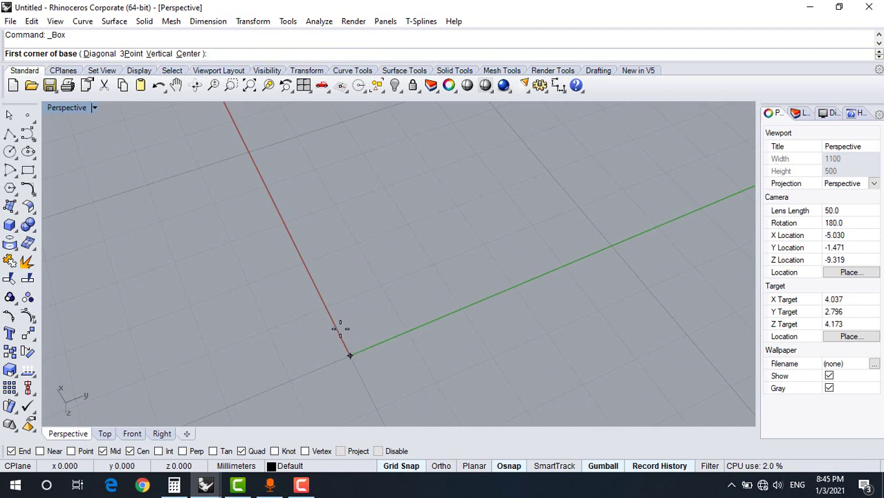
{"action": "left_click", "coordinate": [352, 347]}
{"action": "left_click", "coordinate": [375, 292]}
{"action": "scroll", "coordinate": [371, 272], "scroll_direction": "down", "scroll_amount": 4}
{"action": "mouse_move", "coordinate": [371, 270]}
{"action": "right_mouse_down"}
{"action": "mouse_move", "coordinate": [381, 166]}
{"action": "mouse_move", "coordinate": [345, 268]}
{"action": "mouse_move", "coordinate": [445, 268]}
{"action": "mouse_move", "coordinate": [368, 259]}
{"action": "mouse_move", "coordinate": [355, 273]}
{"action": "right_mouse_up"}
{"action": "left_click", "coordinate": [384, 167], "text": "shift"}
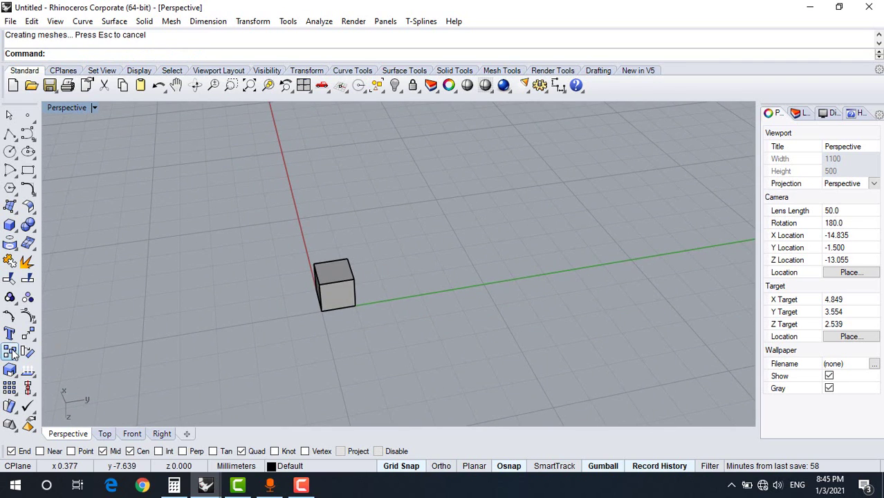
Start a rectangular array of the cube at the origin with 5 copies in each of the X, Y and Z directions.
{"action": "left_click", "coordinate": [10, 388]}
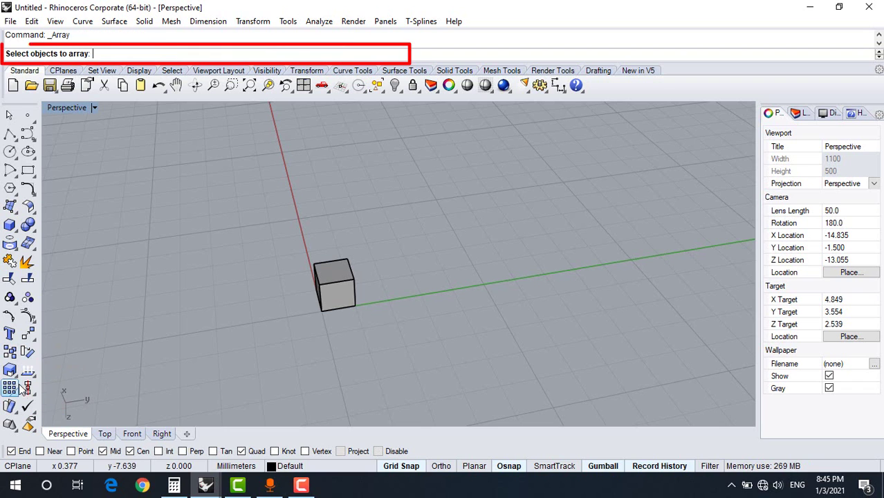
{"action": "left_click", "coordinate": [357, 304]}
{"action": "right_click_drag", "start_coordinate": [309, 306], "coordinate": [247, 233]}
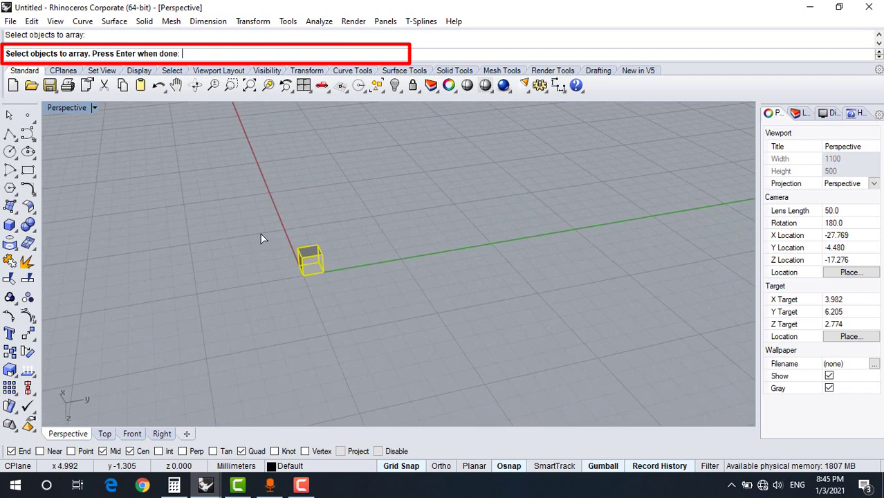
{"action": "key", "text": "Return"}
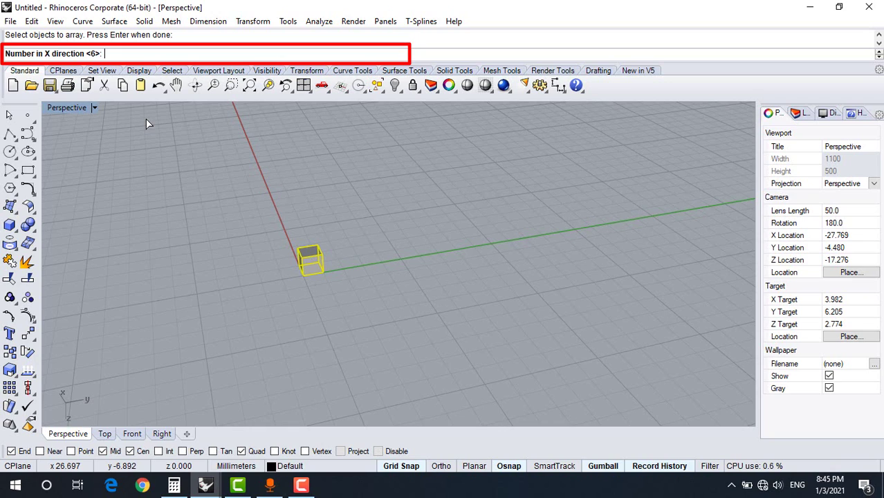
{"action": "type", "text": "5"}
{"action": "key", "text": "Return"}
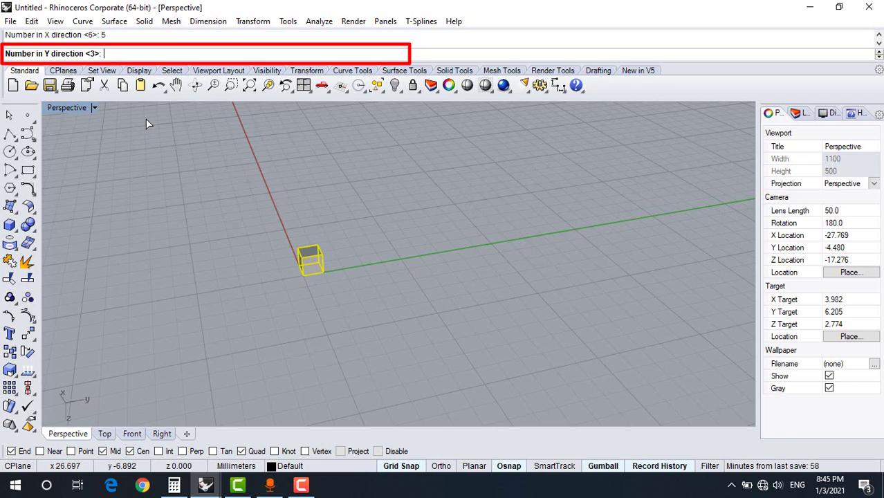
{"action": "type", "text": "5"}
{"action": "key", "text": "Return"}
{"action": "type", "text": "5"}
{"action": "key", "text": "Return"}
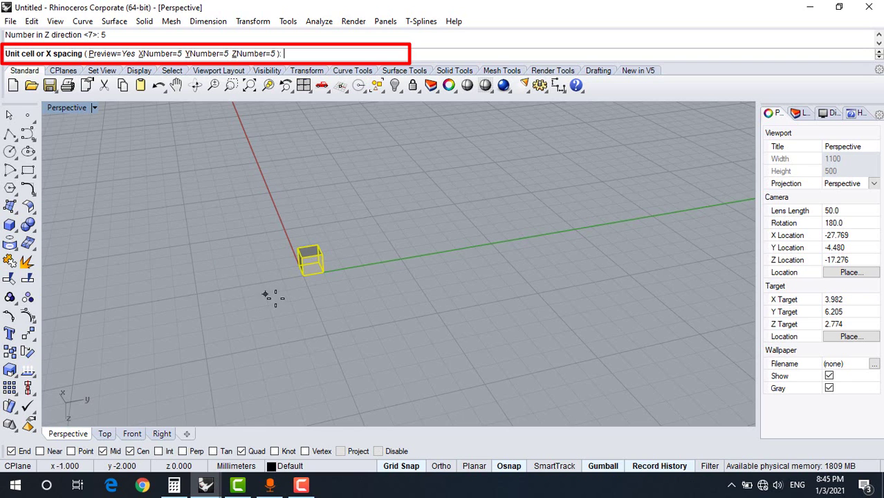
Define the array's base cell from the cube's base corner with an X spacing of -2 and a Y spacing of 2.
{"action": "left_click", "coordinate": [304, 276]}
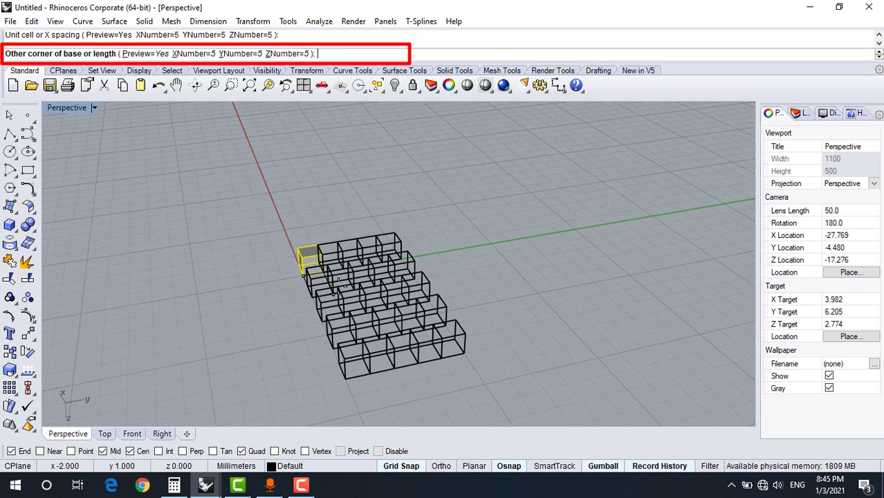
{"action": "right_click_drag", "start_coordinate": [336, 315], "coordinate": [343, 364]}
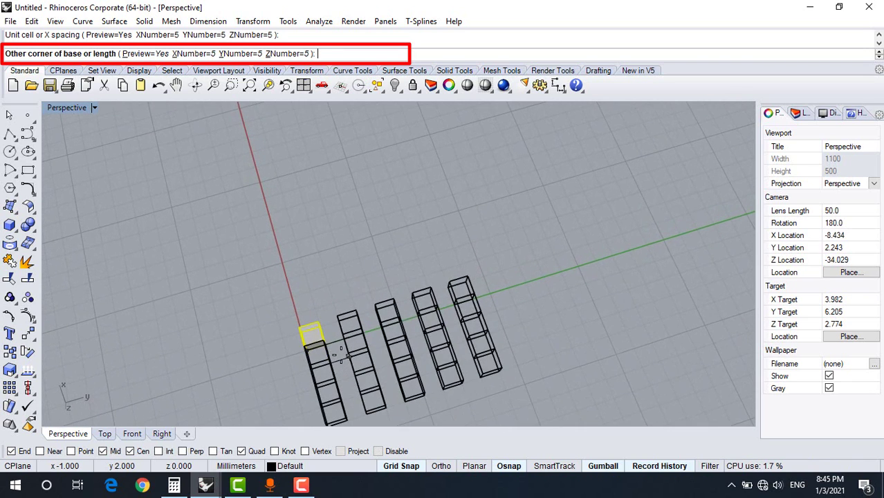
{"action": "scroll", "coordinate": [344, 366], "scroll_direction": "up", "scroll_amount": 8}
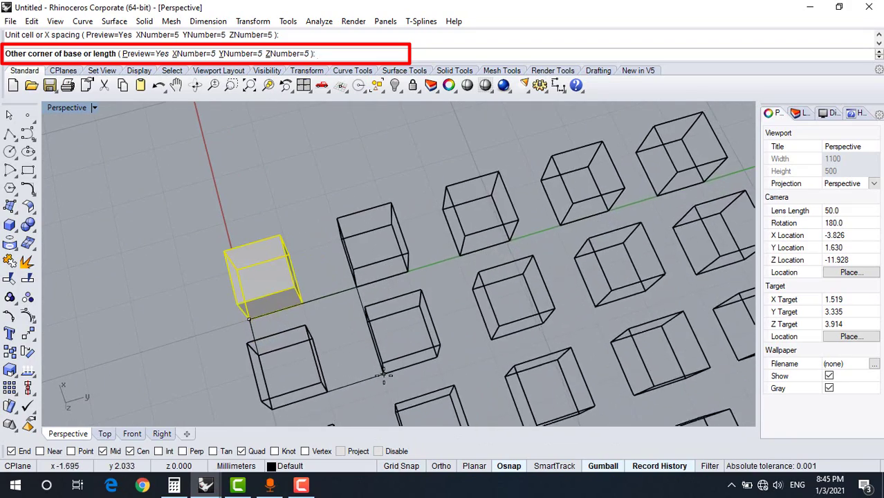
{"action": "scroll", "coordinate": [380, 360], "scroll_direction": "down", "scroll_amount": 5}
{"action": "scroll", "coordinate": [374, 346], "scroll_direction": "up", "scroll_amount": 5}
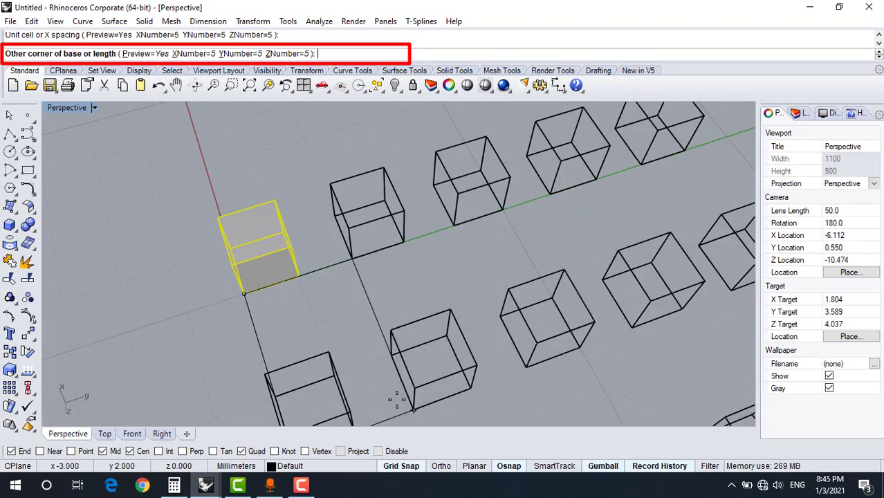
{"action": "left_click", "coordinate": [381, 361]}
Use the cell width as the array height for a Z spacing of -2 and accept the three-dimensional array.
{"action": "scroll", "coordinate": [373, 346], "scroll_direction": "down", "scroll_amount": 3}
{"action": "right_click_drag", "start_coordinate": [363, 334], "coordinate": [360, 215]}
{"action": "scroll", "coordinate": [358, 272], "scroll_direction": "down", "scroll_amount": 6}
{"action": "scroll", "coordinate": [361, 216], "scroll_direction": "up", "scroll_amount": 4}
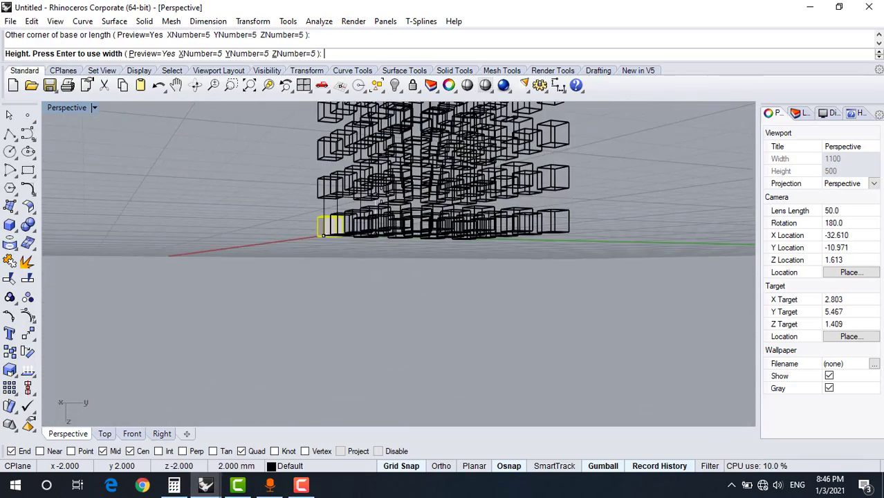
{"action": "key", "text": "Return"}
{"action": "right_click_drag", "start_coordinate": [360, 308], "coordinate": [617, 308]}
{"action": "key", "text": "Return"}
{"action": "scroll", "coordinate": [300, 273], "scroll_direction": "down", "scroll_amount": 6}
{"action": "scroll", "coordinate": [348, 163], "scroll_direction": "up", "scroll_amount": 10}
{"action": "right_click_drag", "start_coordinate": [439, 296], "coordinate": [279, 268]}
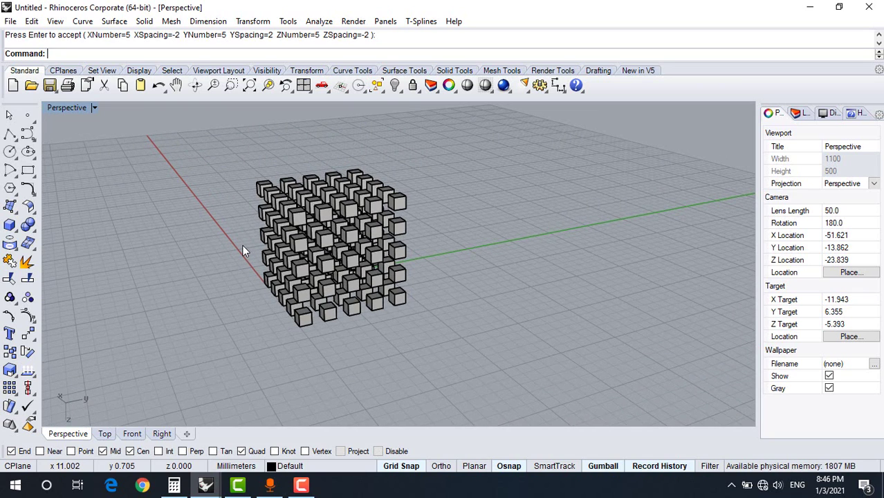
Copy all the arrayed cubes to the clipboard, undo the array and paste the copied block back in.
{"action": "left_click_drag", "start_coordinate": [205, 158], "coordinate": [482, 375]}
{"action": "right_click_drag", "start_coordinate": [482, 374], "coordinate": [335, 277]}
{"action": "key", "text": "ctrl+c"}
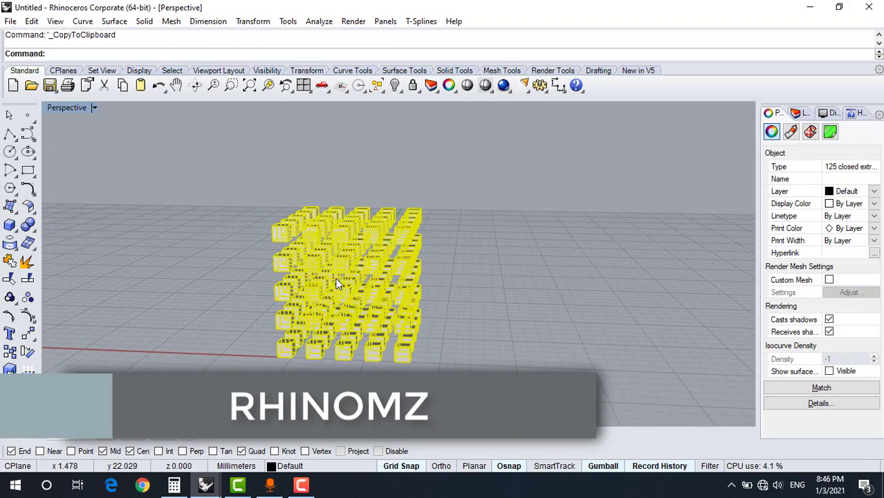
{"action": "key", "text": "Escape"}
{"action": "key", "text": "ctrl+z"}
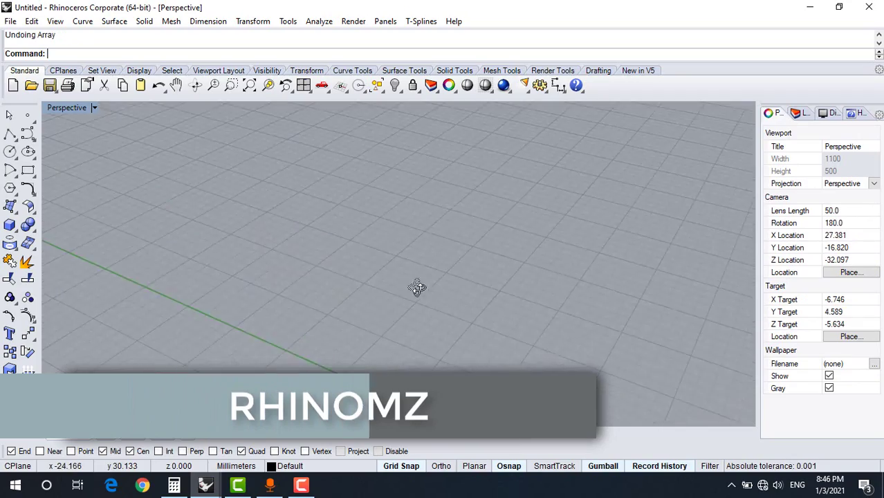
{"action": "key", "text": "ctrl+v"}
Move the pasted block of cubes along the red X axis, away from the single cube at the origin.
{"action": "left_click_drag", "start_coordinate": [324, 275], "coordinate": [62, 262]}
{"action": "left_click", "coordinate": [318, 173]}
{"action": "scroll", "coordinate": [534, 354], "scroll_direction": "down", "scroll_amount": 6}
{"action": "right_click_drag", "start_coordinate": [515, 351], "coordinate": [402, 333]}
{"action": "scroll", "coordinate": [337, 321], "scroll_direction": "up", "scroll_amount": 6}
{"action": "right_click_drag", "start_coordinate": [337, 320], "coordinate": [244, 307]}
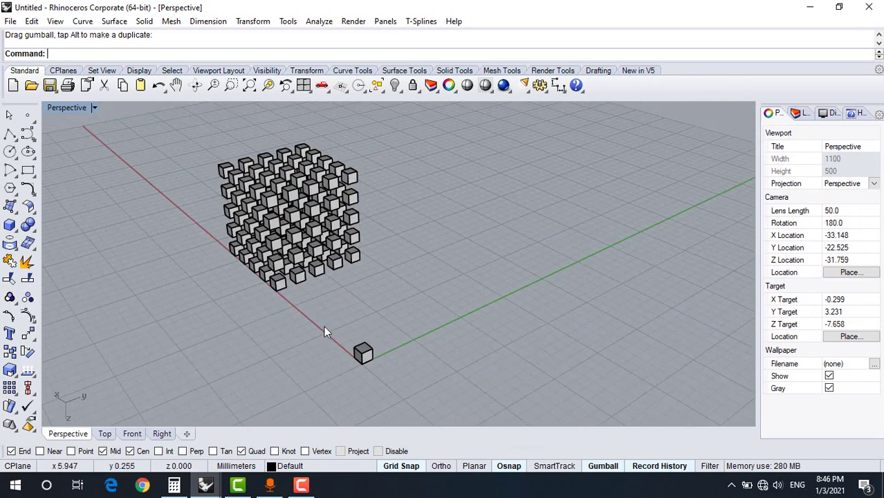
Start a rectangular array of the single origin cube with 5 in X, 5 in Y and 1 in Z.
{"action": "scroll", "coordinate": [350, 350], "scroll_direction": "down", "scroll_amount": 2}
{"action": "scroll", "coordinate": [354, 355], "scroll_direction": "up", "scroll_amount": 7}
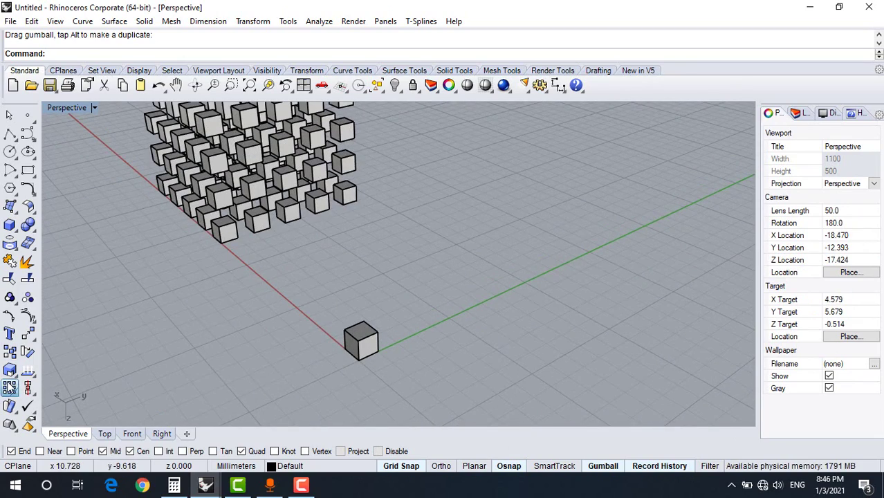
{"action": "left_click", "coordinate": [10, 370]}
{"action": "left_click", "coordinate": [350, 346]}
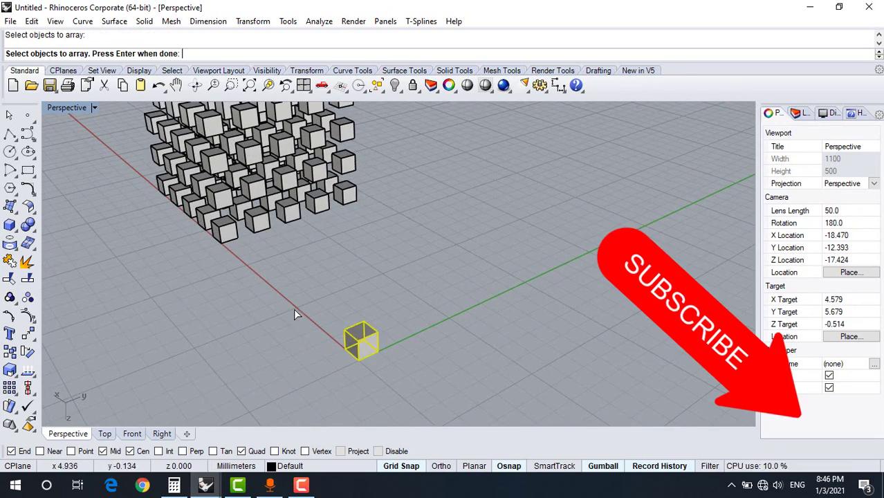
{"action": "key", "text": "Return"}
{"action": "key", "text": "Return"}
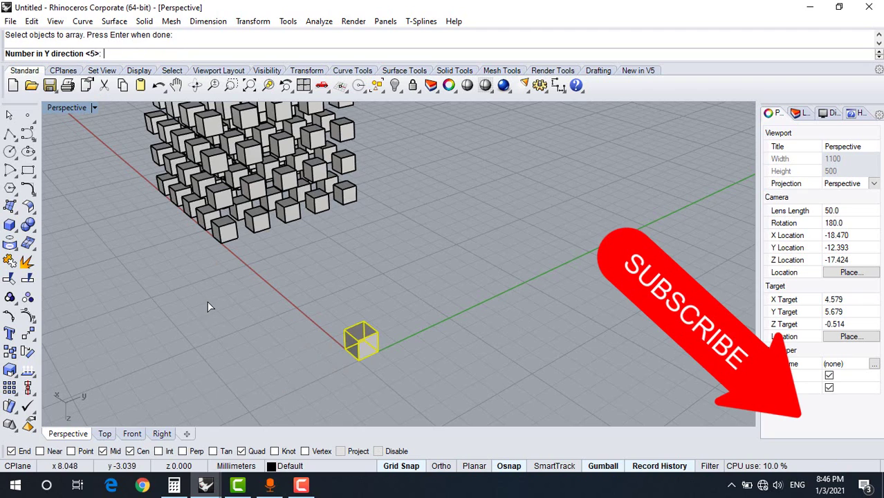
{"action": "right_click", "coordinate": [153, 243]}
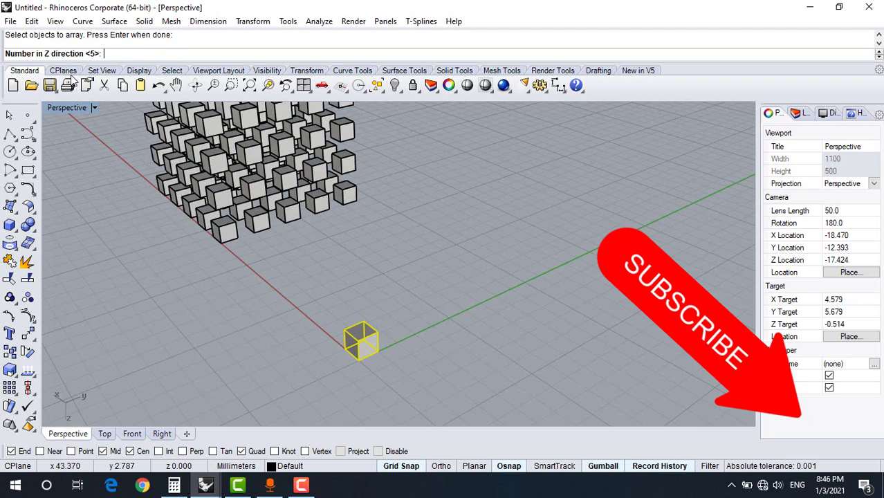
{"action": "type", "text": "1"}
{"action": "key", "text": "Return"}
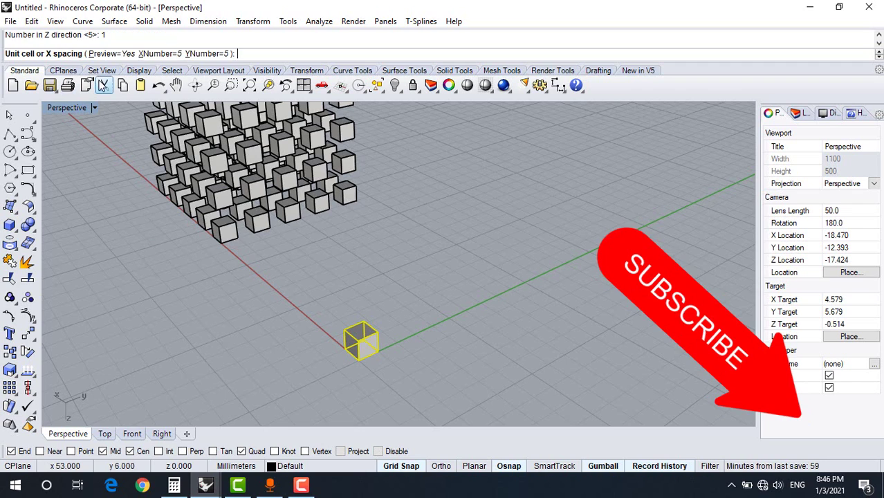
Set the flat array's X spacing to -2 and Y spacing to 2 from the cube's base corner and accept it.
{"action": "left_click", "coordinate": [360, 358]}
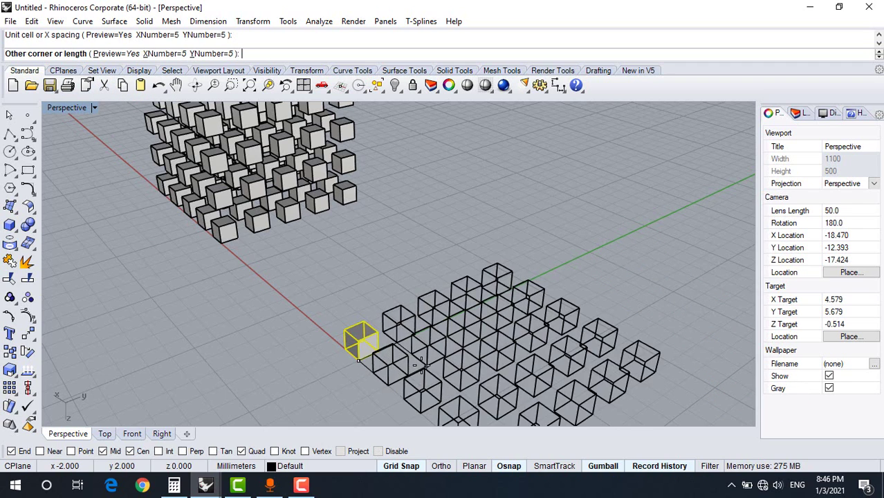
{"action": "left_click", "coordinate": [417, 361]}
{"action": "key", "text": "Return"}
{"action": "right_click_drag", "start_coordinate": [419, 263], "coordinate": [434, 308]}
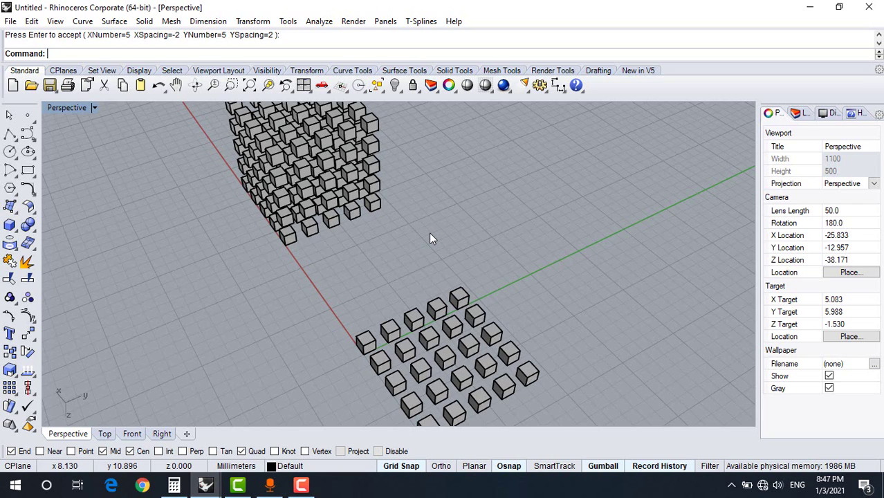
Delete all cubes of both arrays and undo the deletion.
{"action": "scroll", "coordinate": [429, 238], "scroll_direction": "down", "scroll_amount": 3}
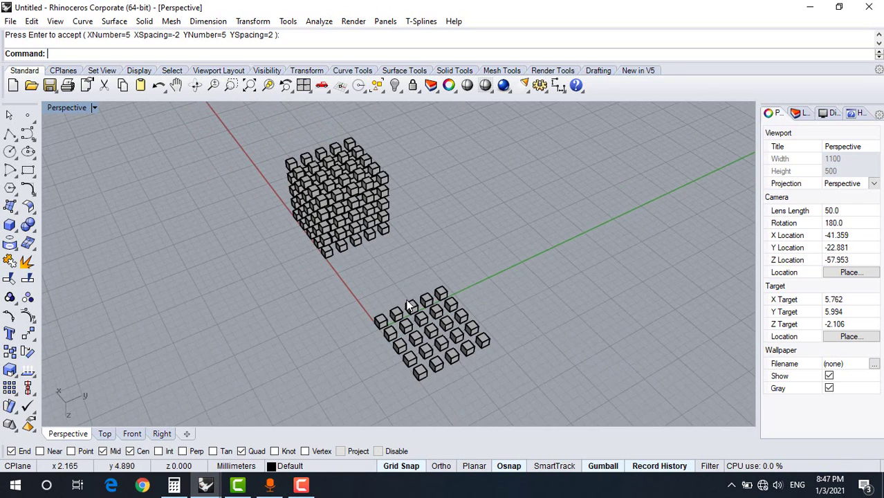
{"action": "right_click_drag", "start_coordinate": [429, 238], "coordinate": [309, 216]}
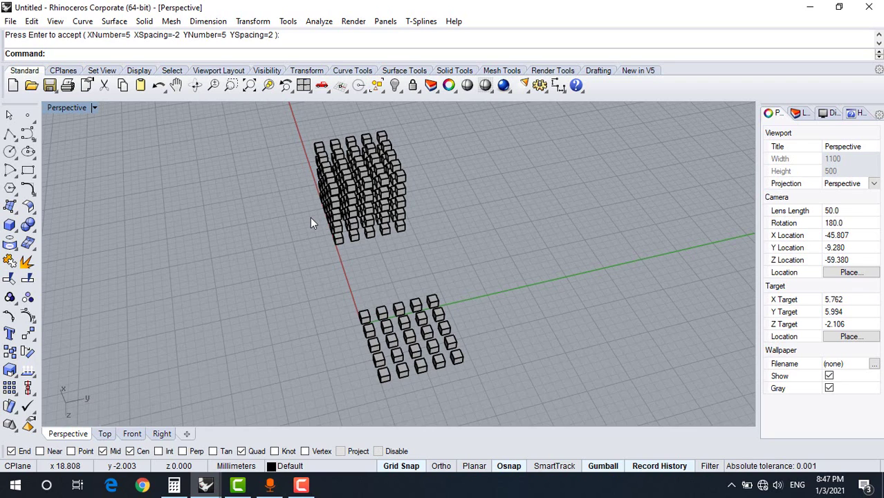
{"action": "left_click_drag", "start_coordinate": [275, 130], "coordinate": [543, 433]}
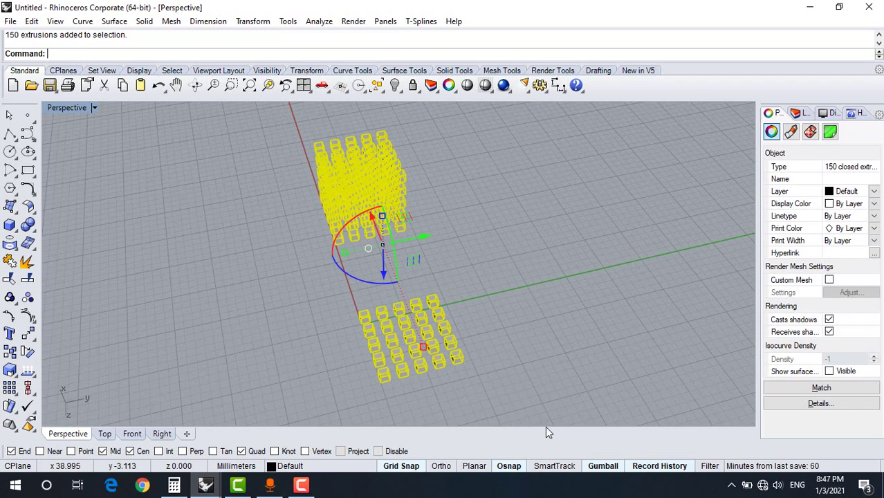
{"action": "key", "text": "Delete"}
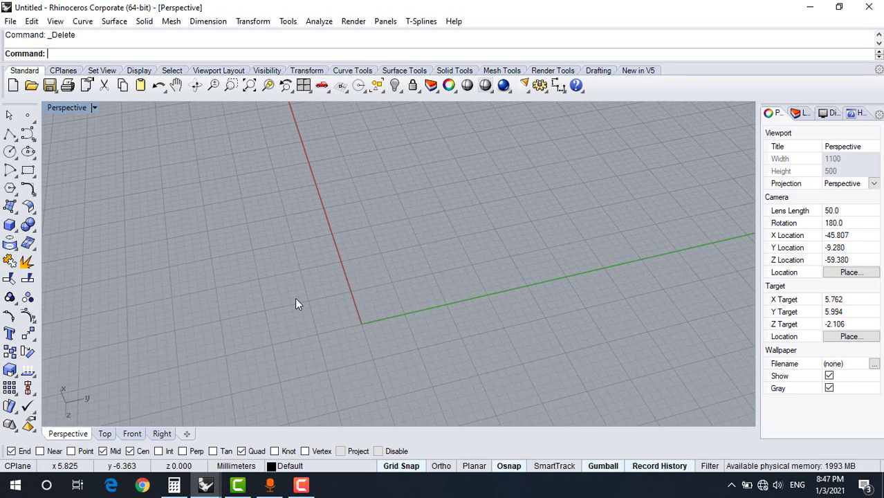
{"action": "key", "text": "ctrl+z"}
Copy the single cube at the origin to the clipboard, then undo the flat array and the block's move.
{"action": "scroll", "coordinate": [351, 320], "scroll_direction": "up", "scroll_amount": 4}
{"action": "left_click", "coordinate": [389, 313]}
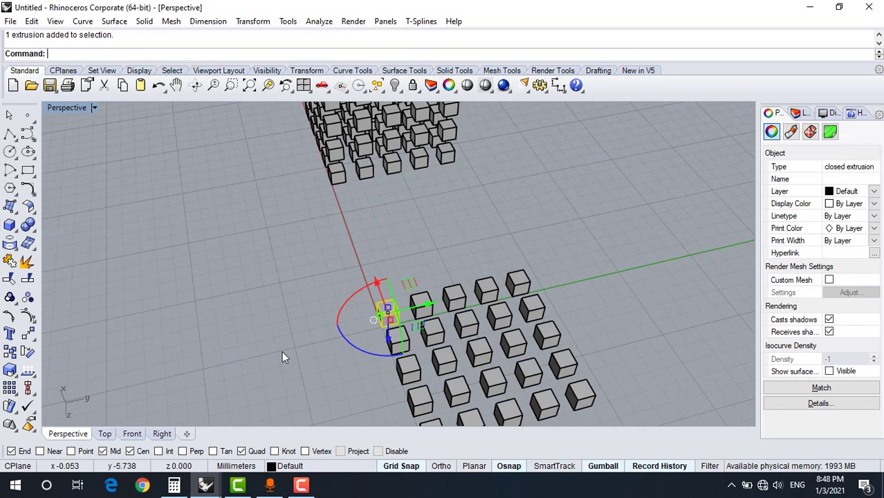
{"action": "key", "text": "ctrl+c"}
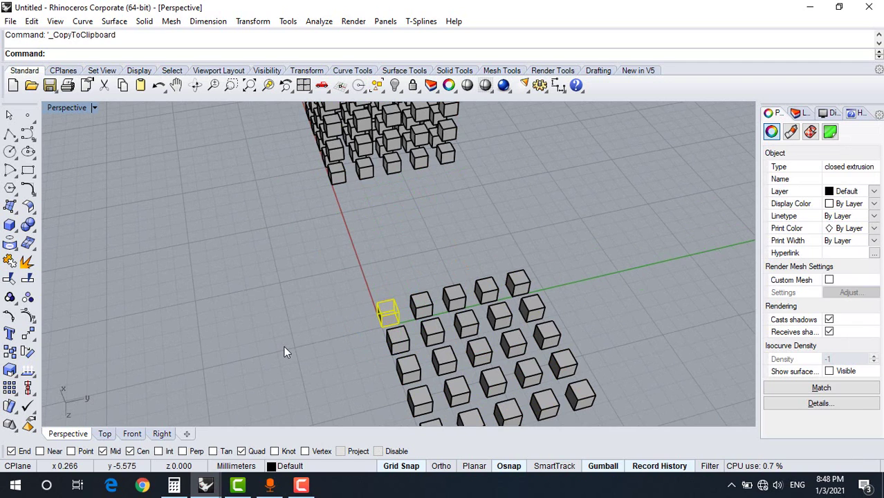
{"action": "key", "text": "ctrl+z"}
{"action": "key", "text": "ctrl+z"}
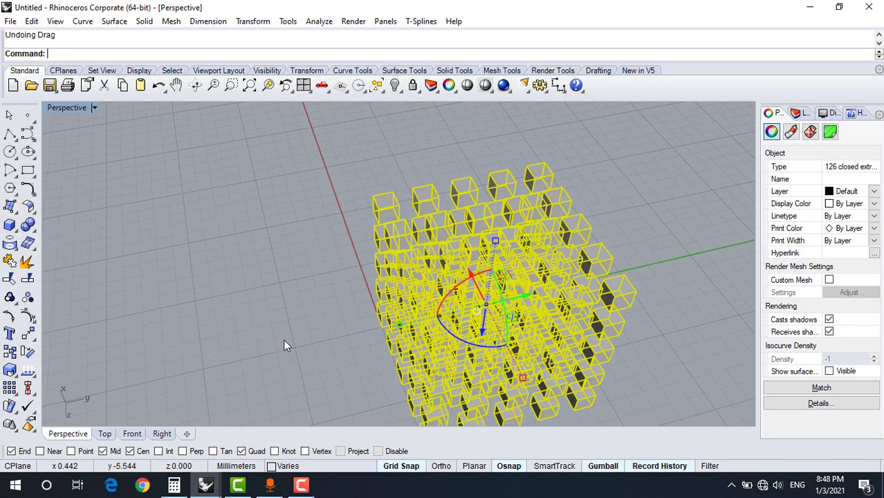
Delete all the remaining cubes and paste the copied single cube back at the origin.
{"action": "scroll", "coordinate": [284, 322], "scroll_direction": "down", "scroll_amount": 3}
{"action": "key", "text": "Delete"}
{"action": "key", "text": "ctrl+v"}
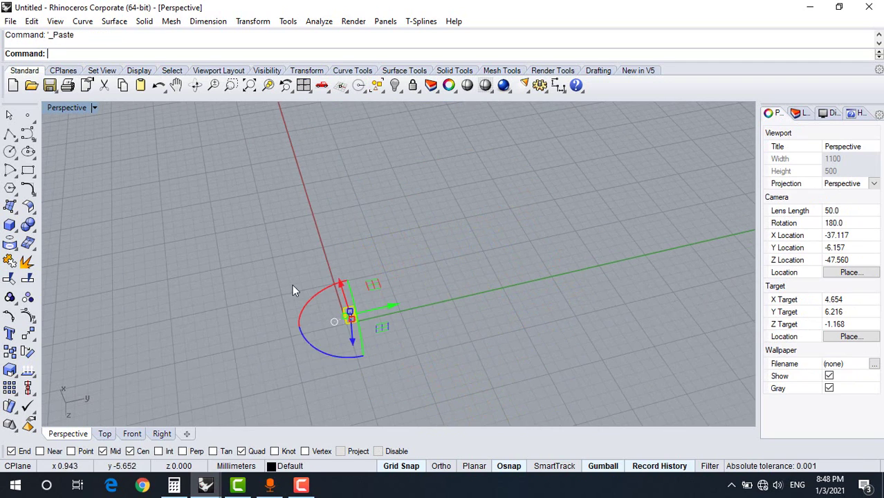
{"action": "left_click", "coordinate": [292, 284]}
{"action": "scroll", "coordinate": [320, 326], "scroll_direction": "up", "scroll_amount": 5}
{"action": "right_click_drag", "start_coordinate": [343, 320], "coordinate": [255, 328]}
{"action": "scroll", "coordinate": [325, 309], "scroll_direction": "down", "scroll_amount": 5}
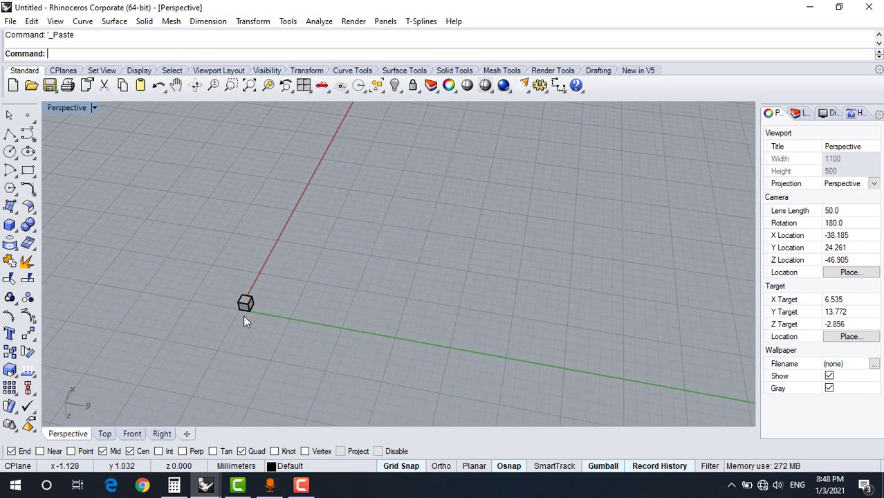
Draw a degree-3 control point curve from the midpoint of the cube's base edge, winding S-shaped across the grid through five more points.
{"action": "scroll", "coordinate": [243, 317], "scroll_direction": "up", "scroll_amount": 3}
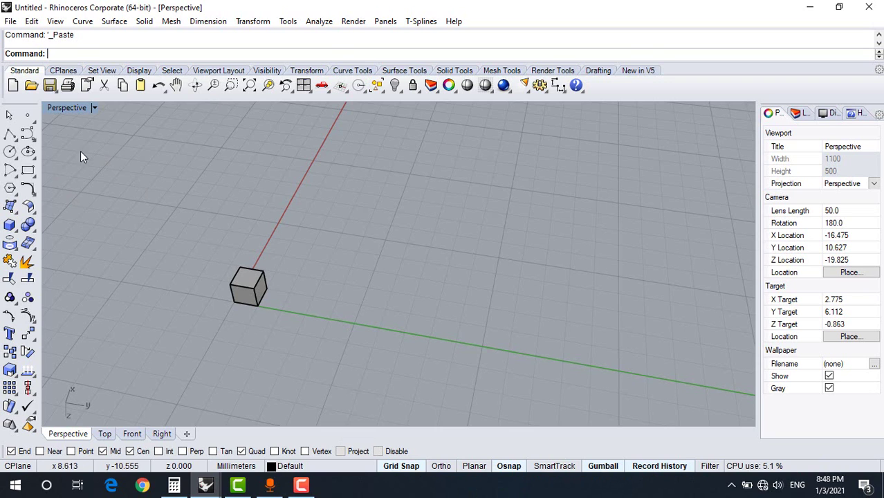
{"action": "left_click", "coordinate": [34, 139]}
{"action": "left_click", "coordinate": [47, 141]}
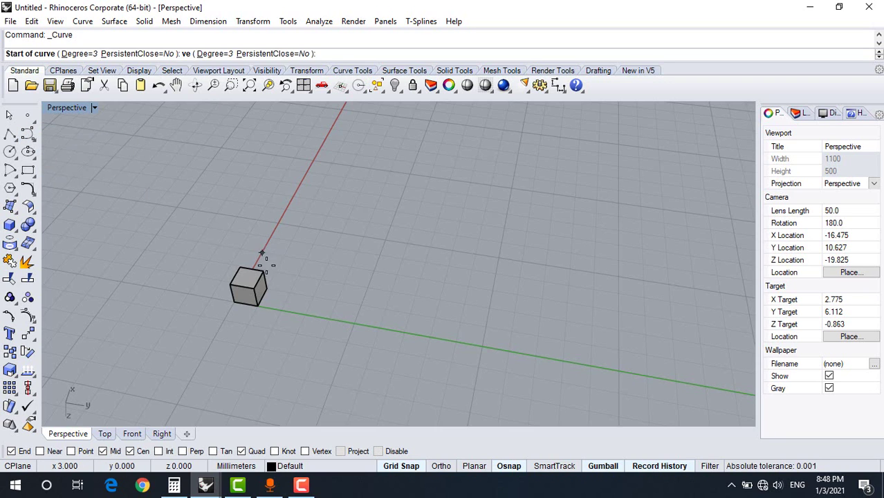
{"action": "scroll", "coordinate": [263, 253], "scroll_direction": "up", "scroll_amount": 3}
{"action": "left_click", "coordinate": [264, 304]}
{"action": "scroll", "coordinate": [261, 307], "scroll_direction": "down", "scroll_amount": 16}
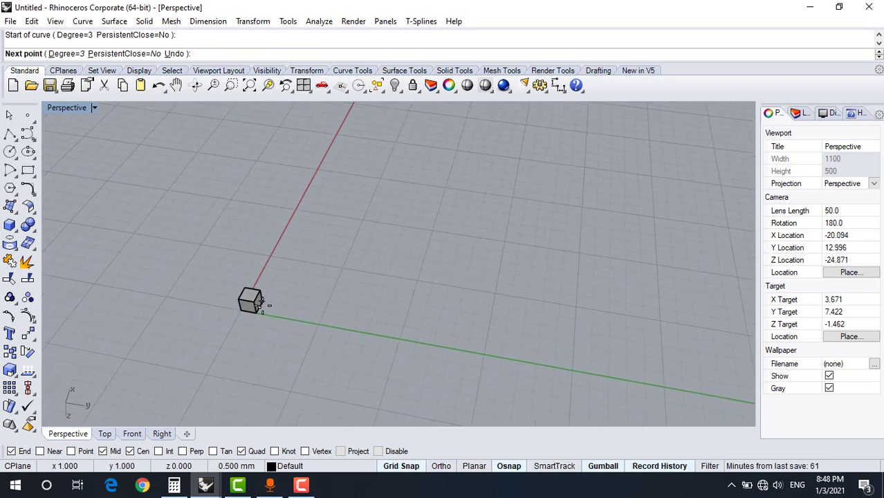
{"action": "right_click_drag", "start_coordinate": [282, 329], "coordinate": [306, 324]}
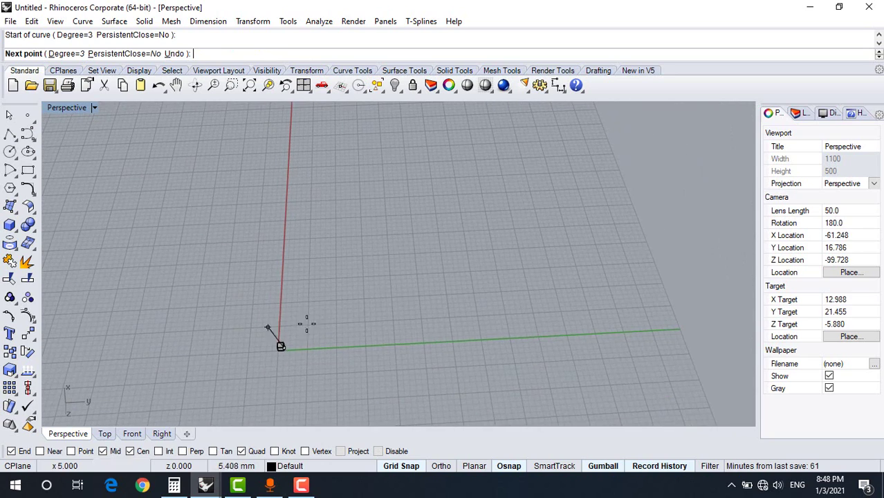
{"action": "left_click", "coordinate": [393, 318]}
{"action": "left_click", "coordinate": [378, 254]}
{"action": "left_click", "coordinate": [428, 196]}
{"action": "left_click", "coordinate": [576, 213]}
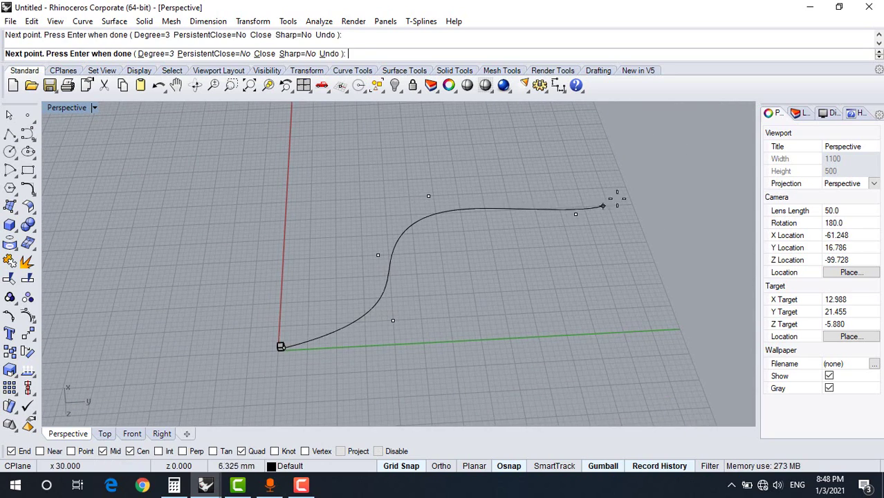
{"action": "left_click", "coordinate": [650, 162]}
{"action": "right_click", "coordinate": [651, 161]}
Examine the whole curve and where it starts at the base of the cube from several angles.
{"action": "scroll", "coordinate": [555, 262], "scroll_direction": "down", "scroll_amount": 4}
{"action": "right_click_drag", "start_coordinate": [555, 262], "coordinate": [358, 195]}
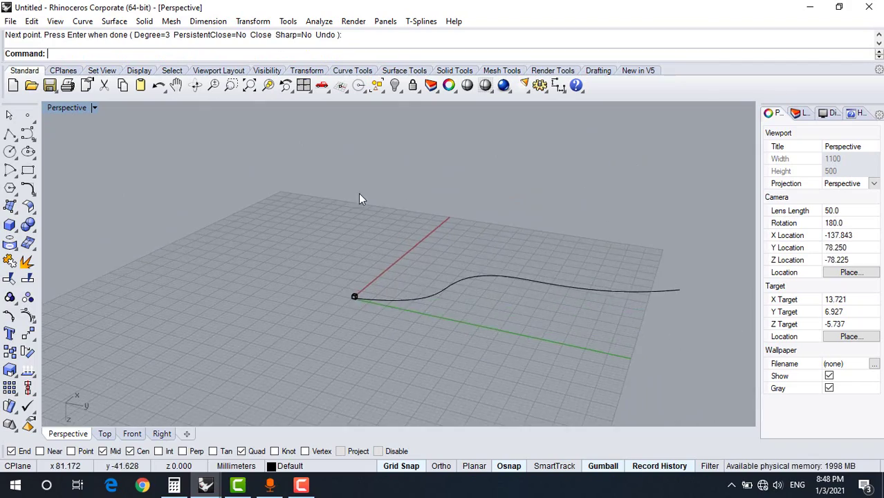
{"action": "right_click_drag", "start_coordinate": [415, 220], "coordinate": [396, 309]}
{"action": "scroll", "coordinate": [397, 310], "scroll_direction": "up", "scroll_amount": 8}
{"action": "right_click_drag", "start_coordinate": [325, 292], "coordinate": [436, 245]}
{"action": "scroll", "coordinate": [288, 336], "scroll_direction": "up", "scroll_amount": 11}
{"action": "right_click_drag", "start_coordinate": [332, 350], "coordinate": [263, 320]}
{"action": "scroll", "coordinate": [336, 288], "scroll_direction": "up", "scroll_amount": 6}
{"action": "right_click_drag", "start_coordinate": [306, 274], "coordinate": [311, 278]}
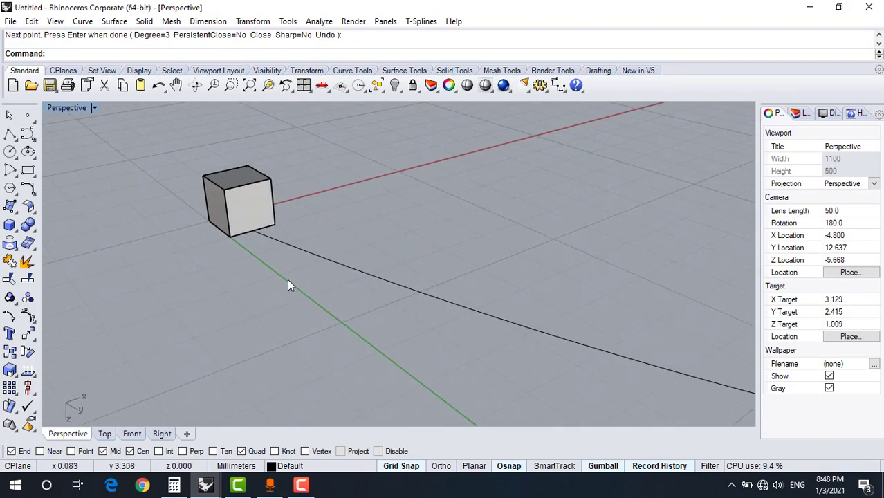
{"action": "scroll", "coordinate": [287, 281], "scroll_direction": "down", "scroll_amount": 3}
{"action": "right_click_drag", "start_coordinate": [271, 300], "coordinate": [201, 287]}
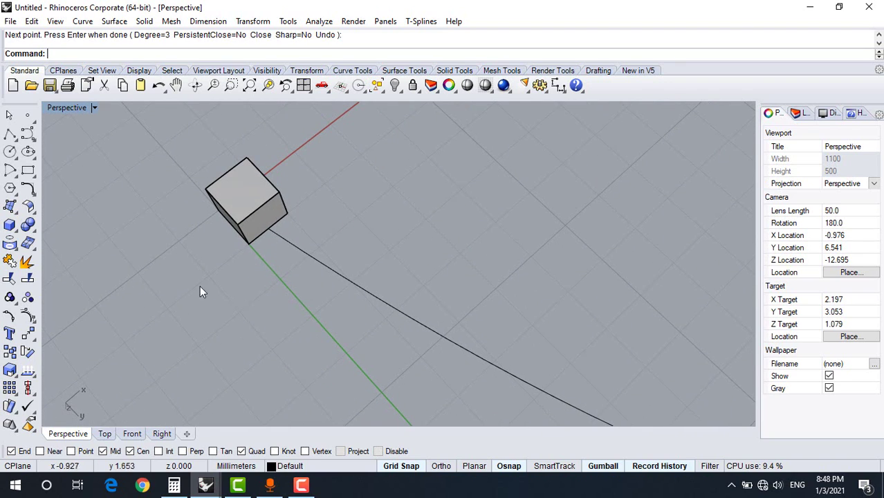
Start an array along a curve and choose the cube as the object to array.
{"action": "left_click", "coordinate": [9, 388]}
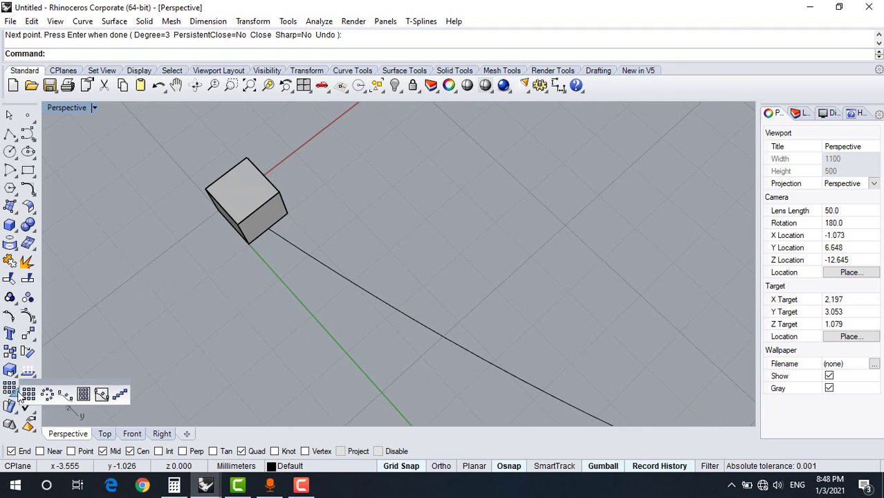
{"action": "left_click", "coordinate": [64, 396]}
{"action": "scroll", "coordinate": [173, 287], "scroll_direction": "down", "scroll_amount": 4}
{"action": "right_click_drag", "start_coordinate": [172, 277], "coordinate": [153, 225]}
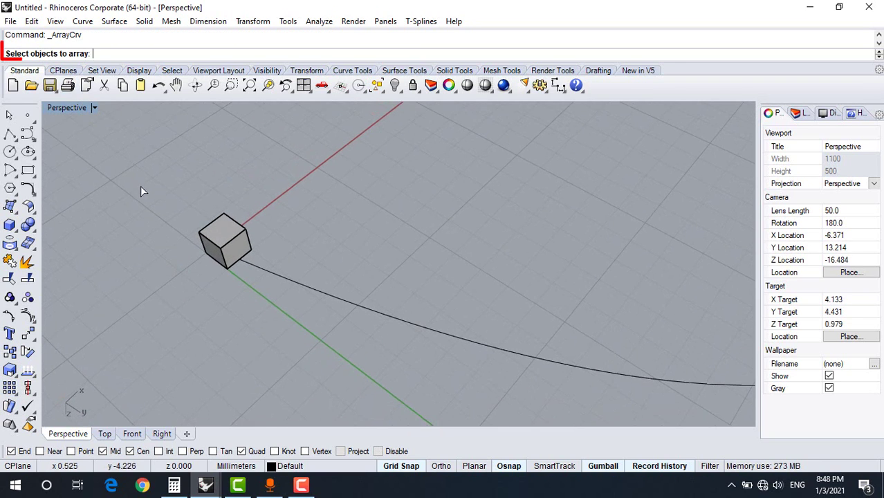
{"action": "left_click", "coordinate": [212, 242]}
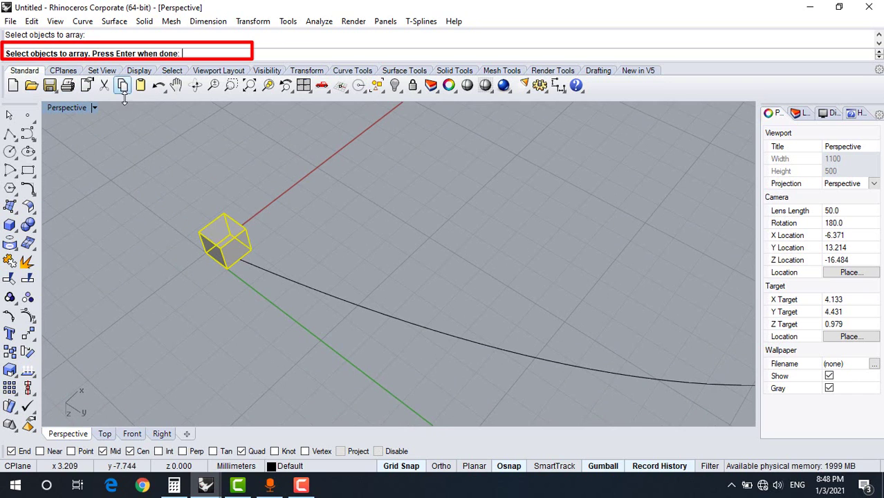
{"action": "key", "text": "Return"}
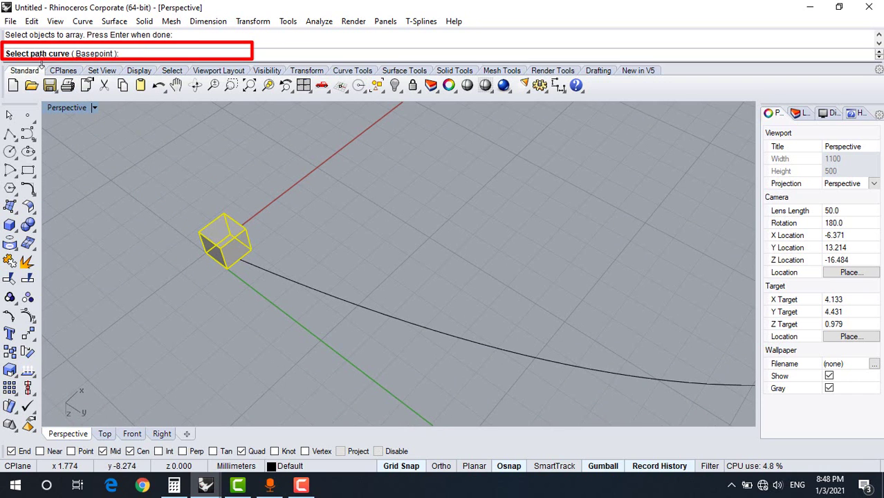
Set the array's base point at the midpoint of the cube's base edge, where the curve starts.
{"action": "scroll", "coordinate": [242, 285], "scroll_direction": "up", "scroll_amount": 1}
{"action": "scroll", "coordinate": [241, 285], "scroll_direction": "down", "scroll_amount": 5}
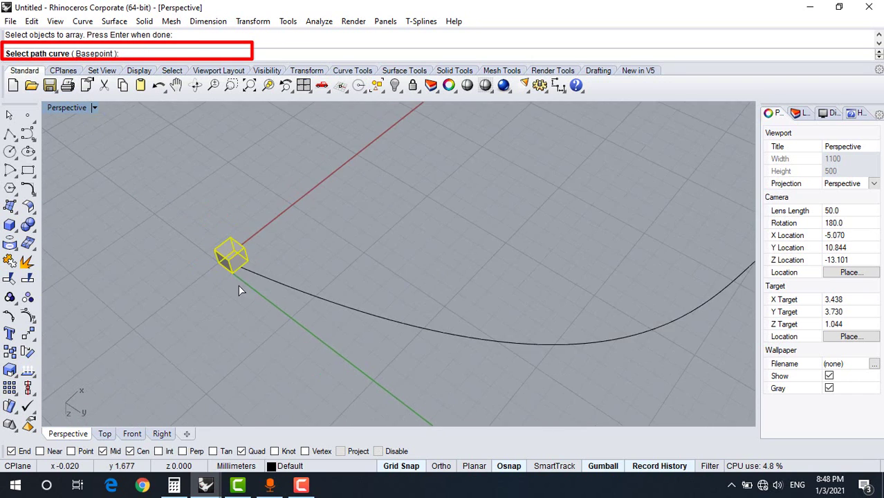
{"action": "right_click_drag", "start_coordinate": [242, 287], "coordinate": [194, 240]}
{"action": "scroll", "coordinate": [178, 223], "scroll_direction": "down", "scroll_amount": 2}
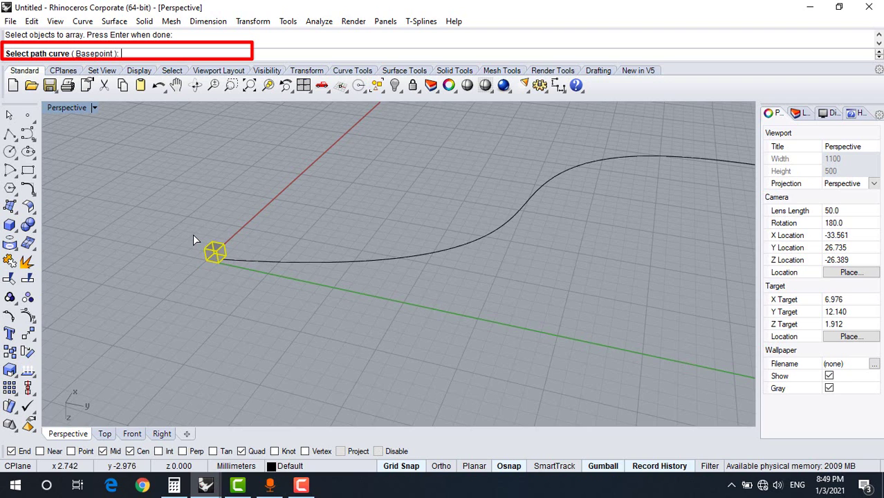
{"action": "scroll", "coordinate": [238, 256], "scroll_direction": "up", "scroll_amount": 5}
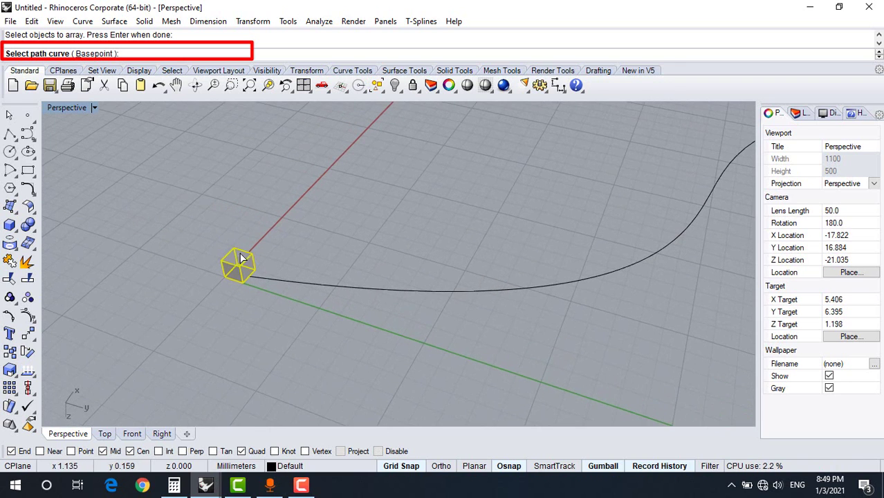
{"action": "left_click", "coordinate": [95, 54]}
{"action": "scroll", "coordinate": [279, 360], "scroll_direction": "up", "scroll_amount": 5}
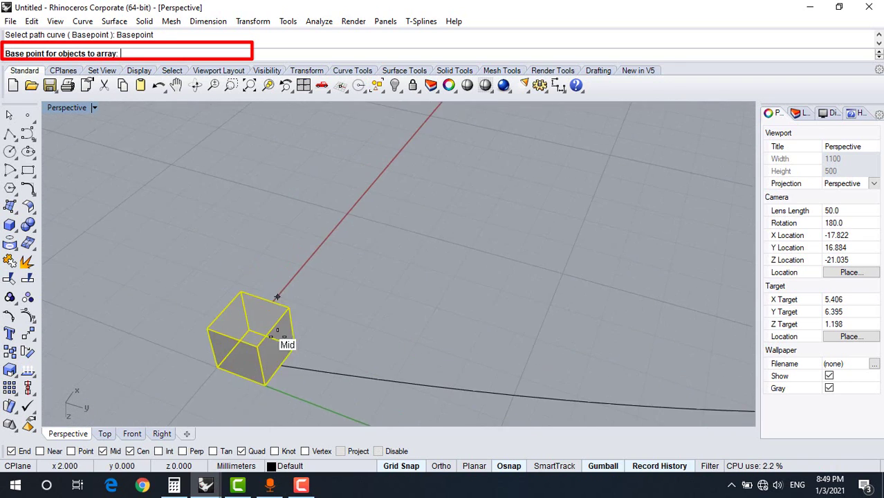
{"action": "left_click", "coordinate": [279, 364]}
{"action": "scroll", "coordinate": [185, 305], "scroll_direction": "down", "scroll_amount": 6}
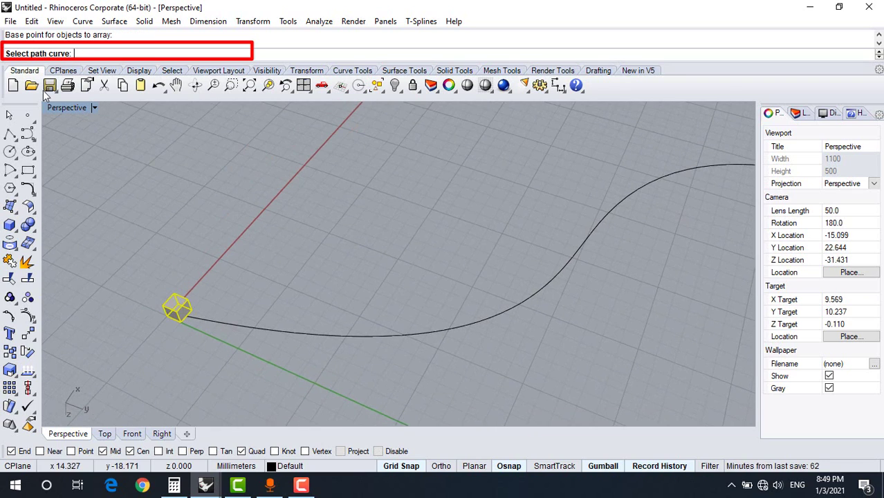
Array the cube along the S-shaped curve with 12 items and Freeform orientation.
{"action": "right_click_drag", "start_coordinate": [47, 97], "coordinate": [63, 200]}
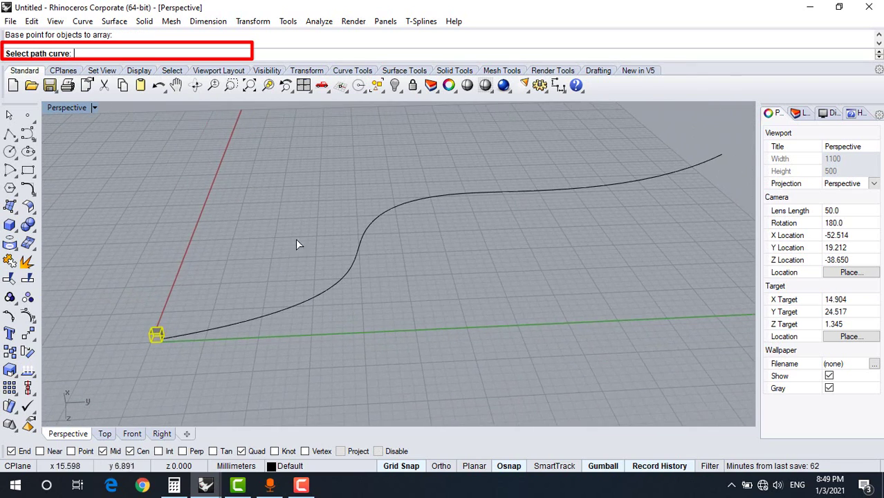
{"action": "left_click", "coordinate": [362, 246]}
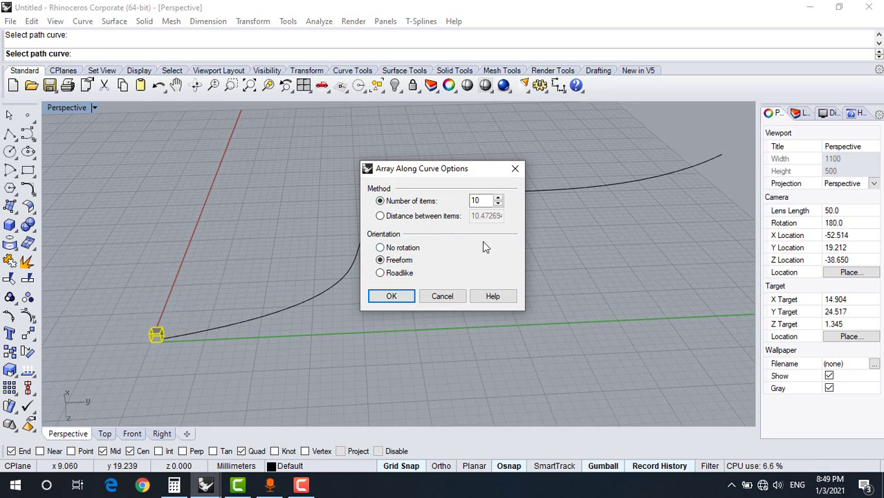
{"action": "left_click", "coordinate": [444, 219]}
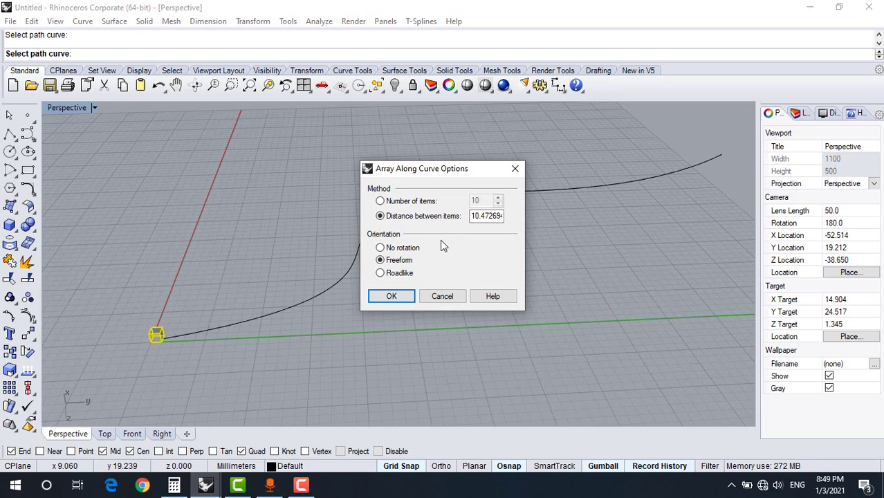
{"action": "left_click", "coordinate": [426, 203]}
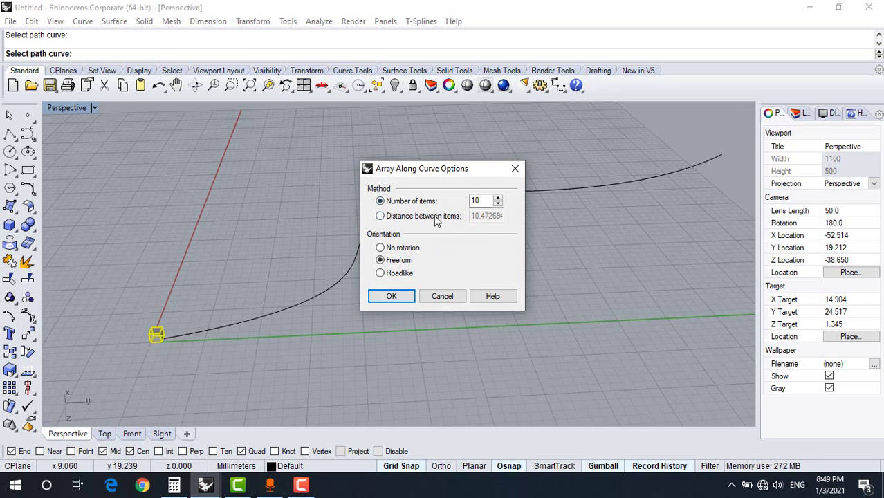
{"action": "left_click", "coordinate": [498, 198]}
{"action": "left_click", "coordinate": [498, 198]}
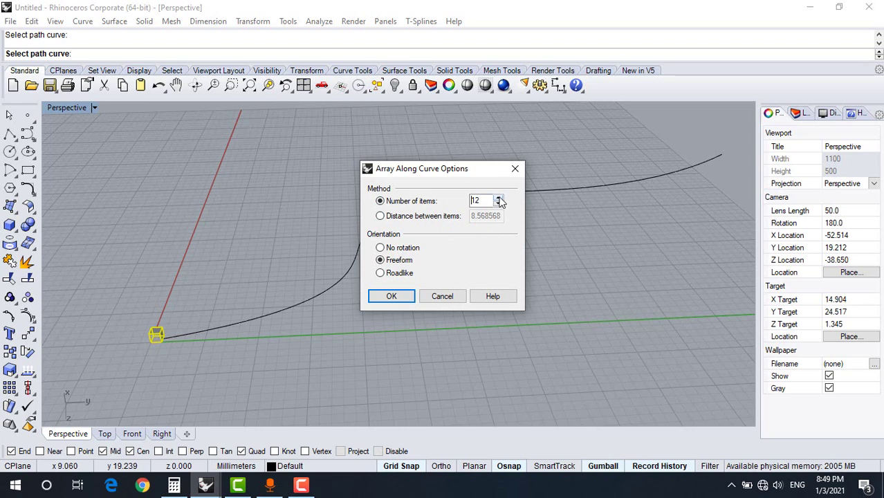
{"action": "left_click", "coordinate": [391, 296]}
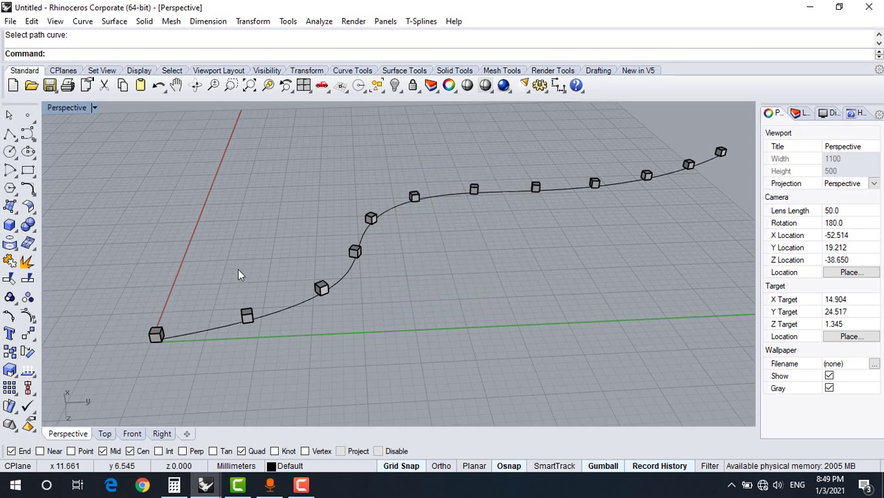
Try to move the second cube of the array away from the curve, then undo the move.
{"action": "right_click_drag", "start_coordinate": [238, 275], "coordinate": [478, 240]}
{"action": "scroll", "coordinate": [479, 240], "scroll_direction": "down", "scroll_amount": 6}
{"action": "scroll", "coordinate": [195, 256], "scroll_direction": "up", "scroll_amount": 8}
{"action": "right_click_drag", "start_coordinate": [195, 256], "coordinate": [51, 247]}
{"action": "scroll", "coordinate": [350, 144], "scroll_direction": "up", "scroll_amount": 8}
{"action": "left_click", "coordinate": [472, 209]}
{"action": "right_click_drag", "start_coordinate": [471, 209], "coordinate": [469, 231]}
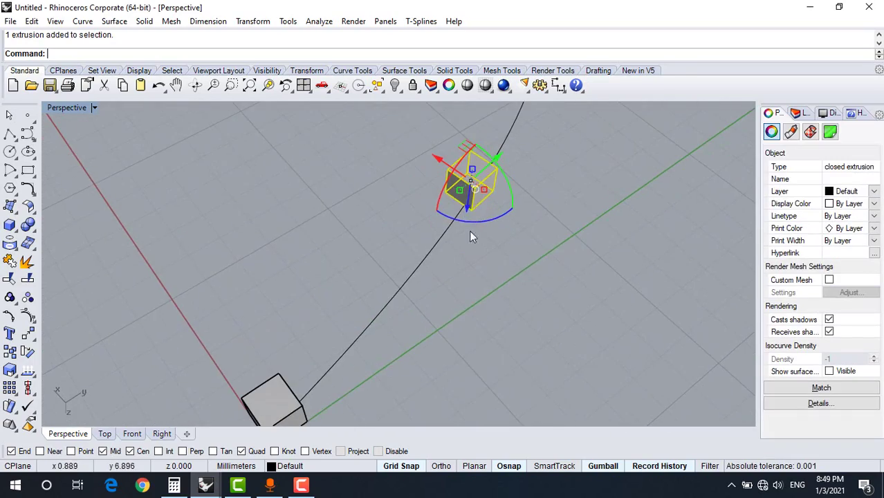
{"action": "left_click_drag", "start_coordinate": [472, 169], "coordinate": [348, 152]}
{"action": "left_click", "coordinate": [274, 273]}
{"action": "right_click_drag", "start_coordinate": [274, 273], "coordinate": [489, 393]}
{"action": "key", "text": "ctrl+z"}
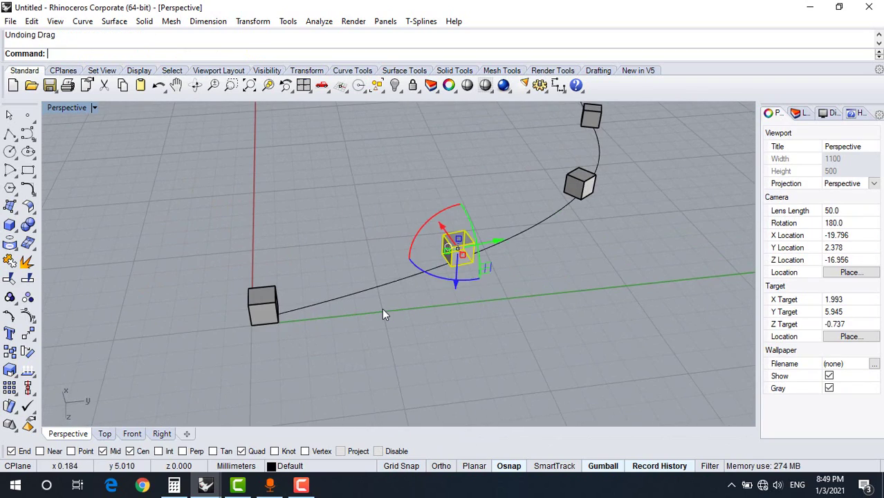
Move the original cube at the start of the curve so that it straddles the curve.
{"action": "right_click_drag", "start_coordinate": [381, 314], "coordinate": [322, 267]}
{"action": "left_click", "coordinate": [352, 335]}
{"action": "left_click_drag", "start_coordinate": [327, 310], "coordinate": [331, 320]}
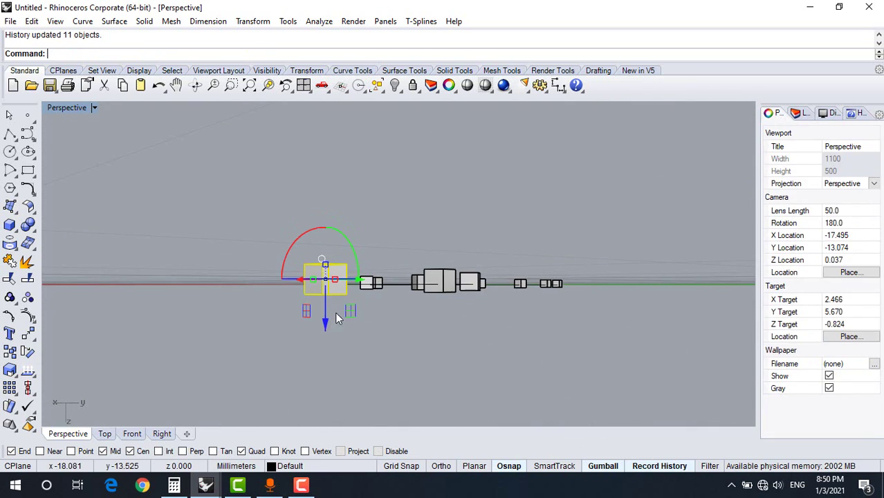
{"action": "right_click_drag", "start_coordinate": [336, 313], "coordinate": [356, 311]}
{"action": "left_click_drag", "start_coordinate": [332, 285], "coordinate": [272, 298]}
{"action": "left_click", "coordinate": [411, 335]}
Examine how the arrayed cubes sit along the curve relative to the original cube.
{"action": "right_click_drag", "start_coordinate": [410, 336], "coordinate": [475, 244]}
{"action": "right_click_drag", "start_coordinate": [357, 286], "coordinate": [109, 305]}
{"action": "scroll", "coordinate": [125, 310], "scroll_direction": "up", "scroll_amount": 2}
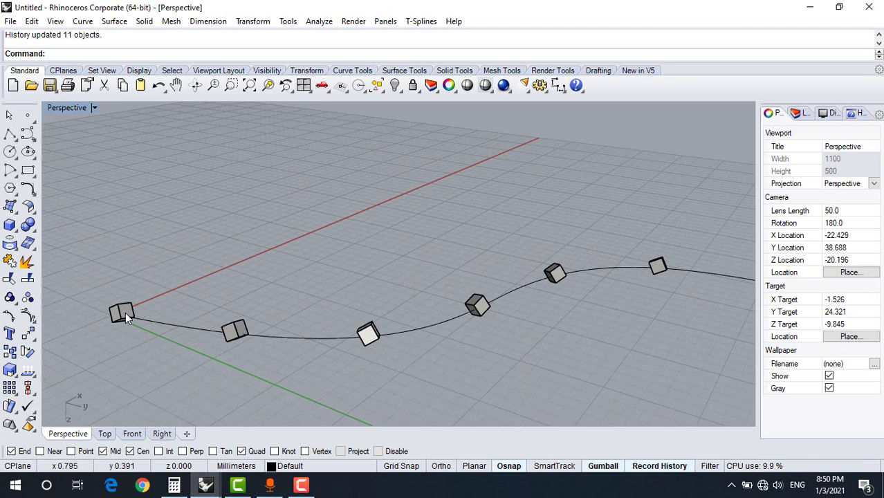
{"action": "scroll", "coordinate": [125, 312], "scroll_direction": "down", "scroll_amount": 1}
{"action": "scroll", "coordinate": [125, 312], "scroll_direction": "down", "scroll_amount": 2}
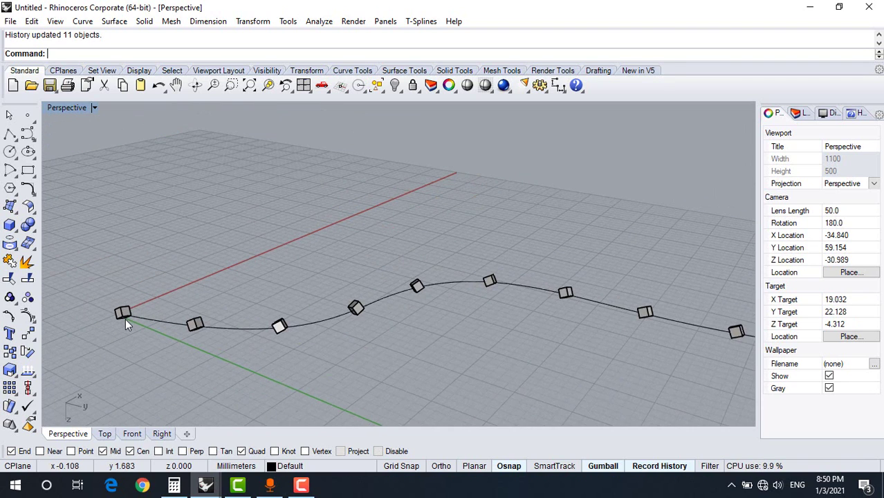
{"action": "scroll", "coordinate": [125, 318], "scroll_direction": "up", "scroll_amount": 2}
{"action": "scroll", "coordinate": [126, 325], "scroll_direction": "down", "scroll_amount": 2}
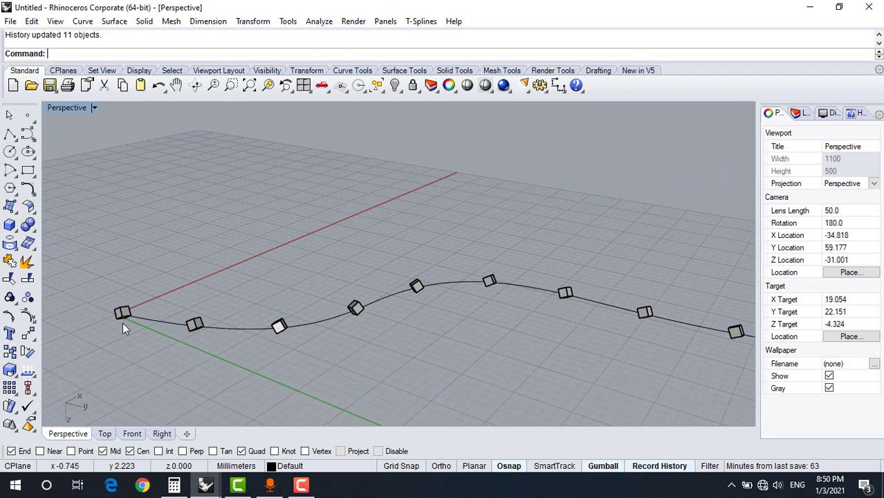
{"action": "scroll", "coordinate": [338, 233], "scroll_direction": "down", "scroll_amount": 2}
{"action": "right_click_drag", "start_coordinate": [339, 233], "coordinate": [341, 228]}
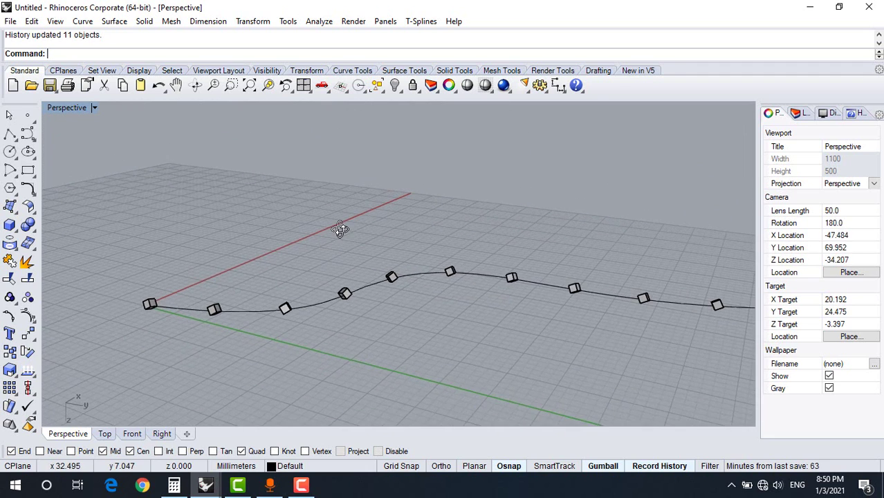
{"action": "scroll", "coordinate": [455, 308], "scroll_direction": "up", "scroll_amount": 2}
{"action": "scroll", "coordinate": [455, 308], "scroll_direction": "up", "scroll_amount": 2}
Turn on the control points of the path curve.
{"action": "left_click", "coordinate": [415, 256]}
{"action": "left_click", "coordinate": [32, 321]}
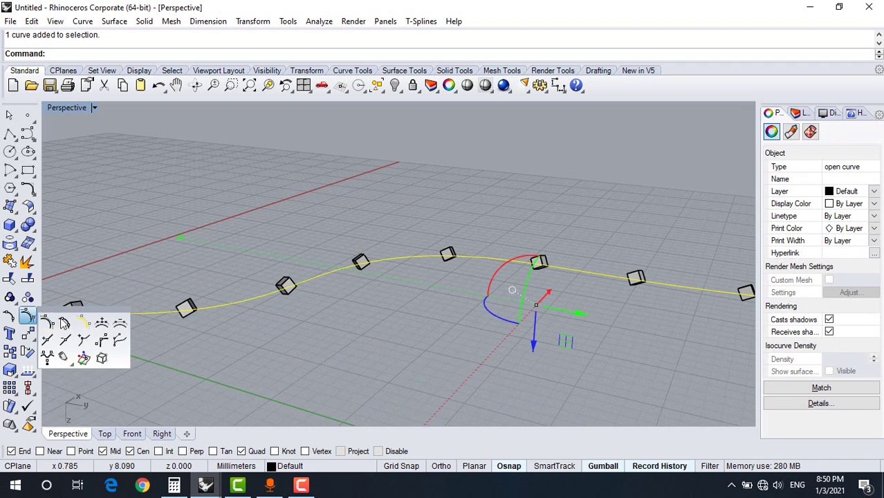
{"action": "right_click_drag", "start_coordinate": [182, 310], "coordinate": [183, 297]}
{"action": "left_click", "coordinate": [27, 315]}
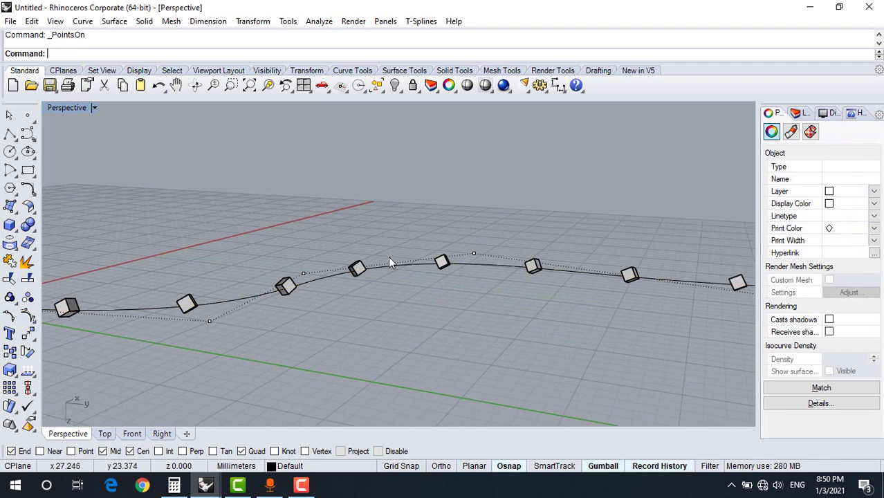
Move the path curve's third control point from the cube end far in the negative Z direction.
{"action": "right_click_drag", "start_coordinate": [388, 256], "coordinate": [262, 222]}
{"action": "left_click", "coordinate": [300, 268]}
{"action": "left_click_drag", "start_coordinate": [300, 305], "coordinate": [300, 269]}
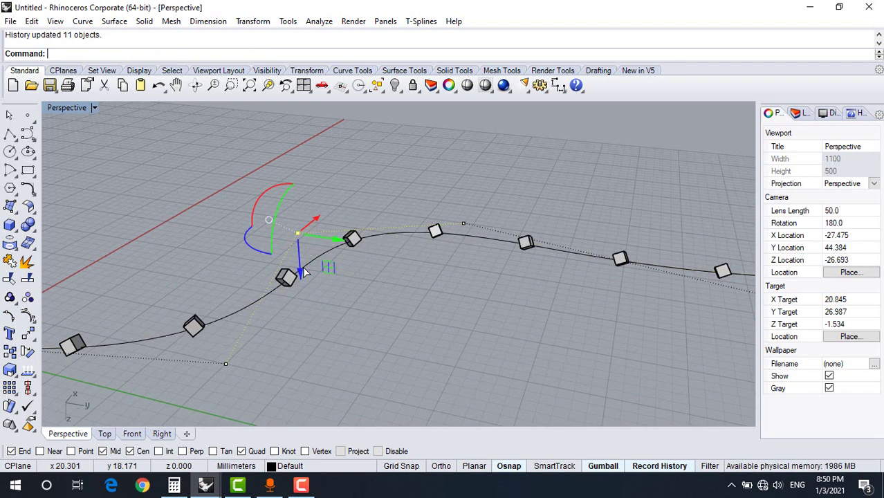
{"action": "scroll", "coordinate": [299, 269], "scroll_direction": "down", "scroll_amount": 4}
{"action": "right_click_drag", "start_coordinate": [299, 268], "coordinate": [284, 206]}
{"action": "left_click_drag", "start_coordinate": [297, 290], "coordinate": [300, 204]}
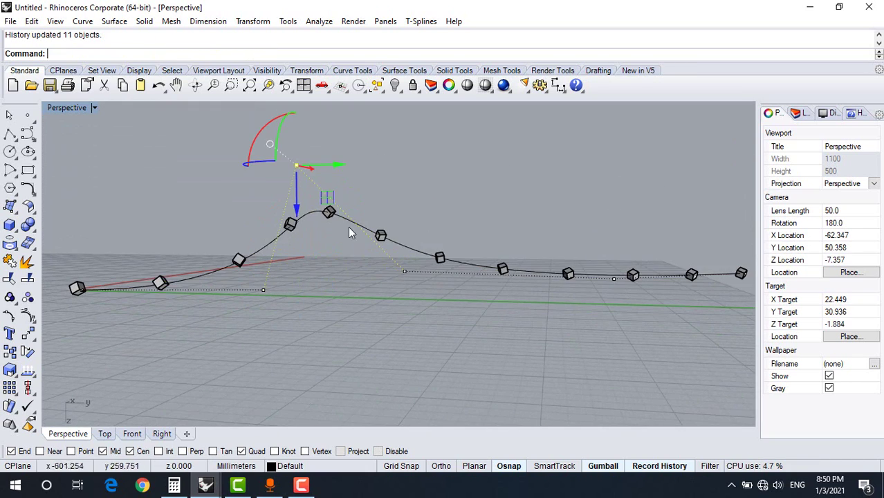
Move the path curve's fifth control point from the cube end in the positive Z direction.
{"action": "right_click_drag", "start_coordinate": [351, 231], "coordinate": [357, 260]}
{"action": "left_click_drag", "start_coordinate": [593, 255], "coordinate": [624, 278]}
{"action": "left_click_drag", "start_coordinate": [611, 312], "coordinate": [615, 405]}
{"action": "right_click_drag", "start_coordinate": [615, 405], "coordinate": [459, 250]}
Bend the path curve sideways across the grid by moving its middle control points, with the fourth going far in the positive X direction.
{"action": "left_click", "coordinate": [454, 264]}
{"action": "left_click_drag", "start_coordinate": [473, 276], "coordinate": [571, 252]}
{"action": "right_click_drag", "start_coordinate": [280, 315], "coordinate": [268, 231]}
{"action": "left_click_drag", "start_coordinate": [315, 167], "coordinate": [357, 178]}
{"action": "right_click_drag", "start_coordinate": [409, 267], "coordinate": [486, 238]}
{"action": "left_click_drag", "start_coordinate": [479, 344], "coordinate": [512, 321]}
{"action": "left_click_drag", "start_coordinate": [500, 382], "coordinate": [505, 410]}
{"action": "right_click_drag", "start_coordinate": [424, 326], "coordinate": [389, 253]}
{"action": "left_click_drag", "start_coordinate": [426, 188], "coordinate": [483, 218]}
{"action": "right_click_drag", "start_coordinate": [508, 220], "coordinate": [508, 304]}
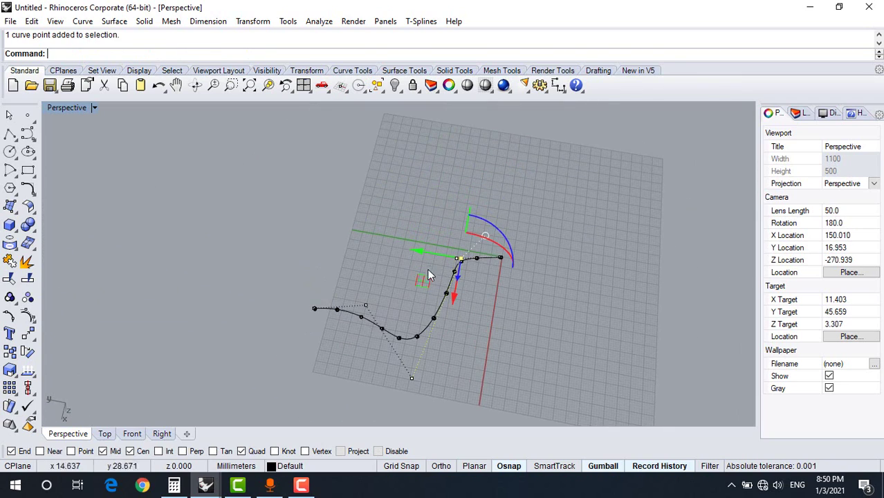
Shape a loop in the path curve by moving its third control point in the positive Y direction and its fourth in the negative Y direction.
{"action": "left_click_drag", "start_coordinate": [426, 251], "coordinate": [296, 234]}
{"action": "left_click_drag", "start_coordinate": [427, 371], "coordinate": [428, 370]}
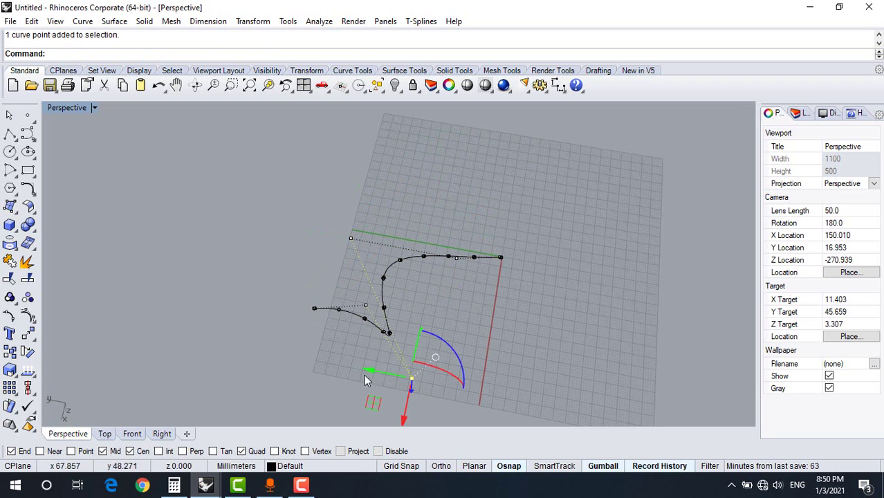
{"action": "left_click_drag", "start_coordinate": [364, 375], "coordinate": [488, 379]}
{"action": "right_click_drag", "start_coordinate": [403, 338], "coordinate": [346, 363]}
{"action": "left_click_drag", "start_coordinate": [328, 220], "coordinate": [374, 289]}
{"action": "right_click_drag", "start_coordinate": [374, 292], "coordinate": [359, 337]}
{"action": "left_click_drag", "start_coordinate": [330, 330], "coordinate": [409, 347]}
{"action": "right_click_drag", "start_coordinate": [410, 347], "coordinate": [355, 309]}
Move the path curve's fourth and fifth control points together in the negative X direction.
{"action": "left_click", "coordinate": [321, 377]}
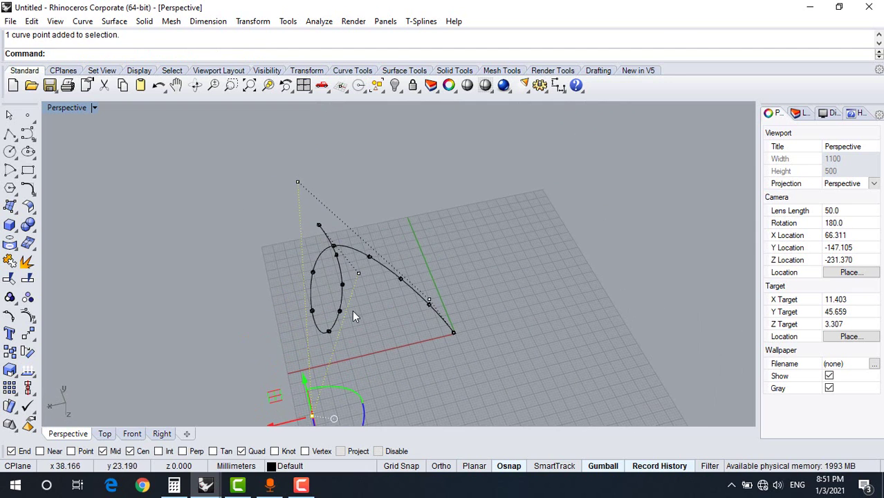
{"action": "left_click", "coordinate": [360, 276], "text": "shift"}
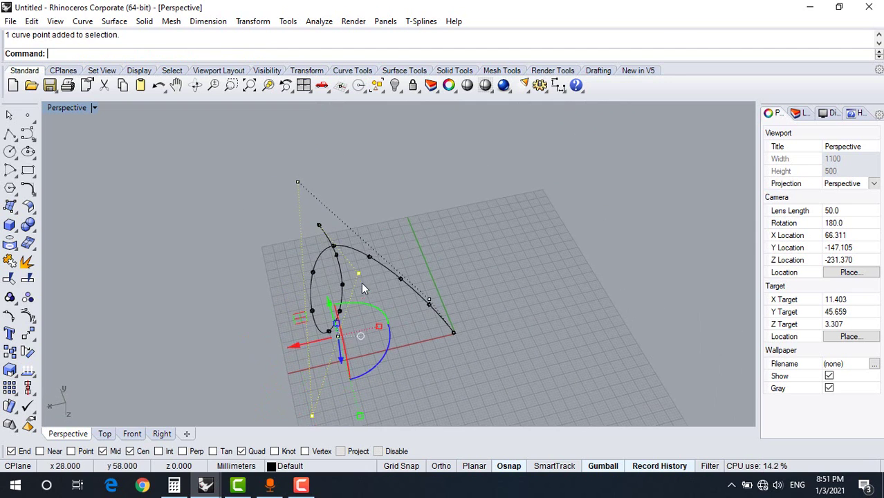
{"action": "scroll", "coordinate": [361, 283], "scroll_direction": "down", "scroll_amount": 6}
{"action": "right_click_drag", "start_coordinate": [361, 282], "coordinate": [352, 326]}
{"action": "left_click_drag", "start_coordinate": [317, 296], "coordinate": [347, 294]}
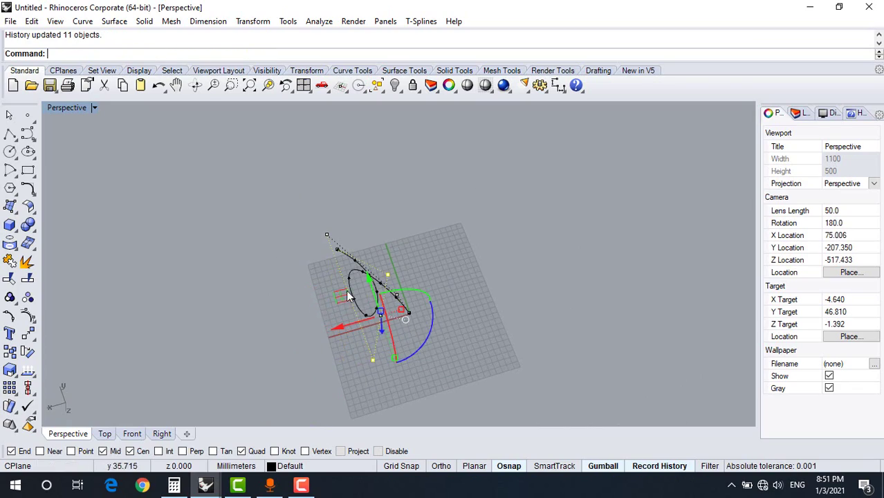
Move the path curve's third control point in the negative Y direction.
{"action": "scroll", "coordinate": [349, 294], "scroll_direction": "up", "scroll_amount": 10}
{"action": "right_click_drag", "start_coordinate": [349, 293], "coordinate": [498, 257]}
{"action": "scroll", "coordinate": [529, 368], "scroll_direction": "down", "scroll_amount": 2}
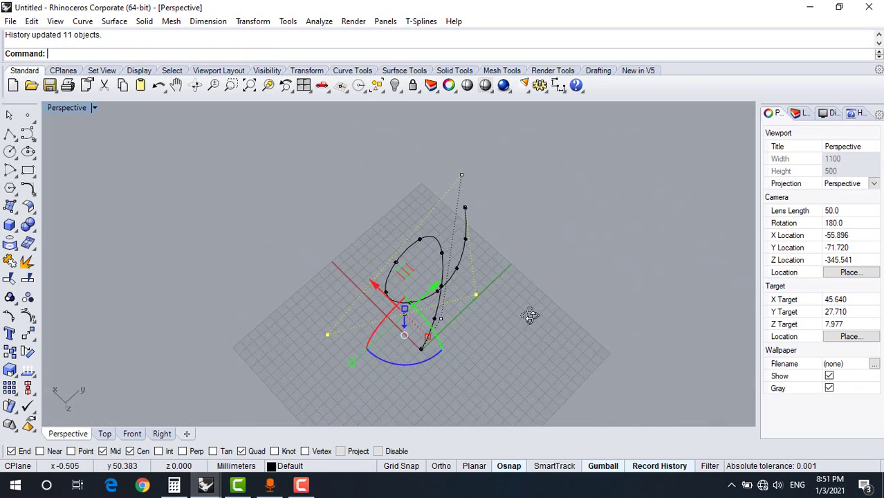
{"action": "right_click_drag", "start_coordinate": [529, 367], "coordinate": [574, 195]}
{"action": "scroll", "coordinate": [462, 222], "scroll_direction": "up", "scroll_amount": 6}
{"action": "left_click", "coordinate": [487, 147]}
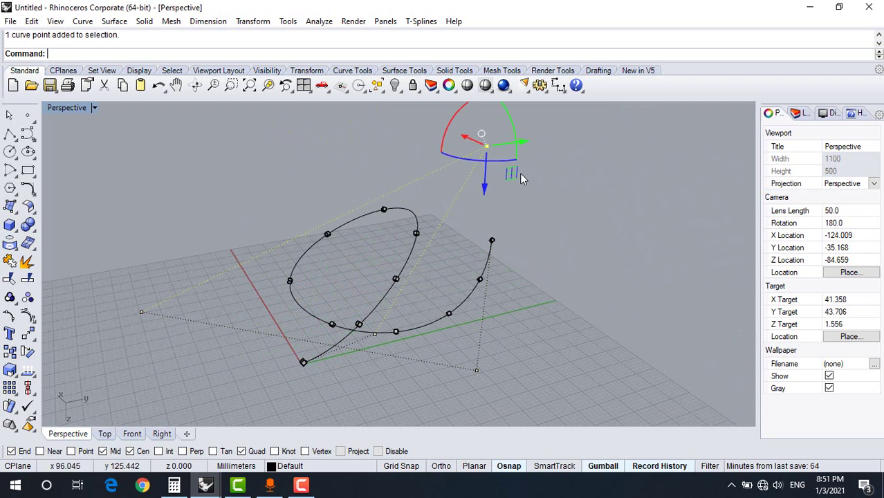
{"action": "left_click_drag", "start_coordinate": [530, 135], "coordinate": [433, 184]}
{"action": "scroll", "coordinate": [440, 184], "scroll_direction": "down", "scroll_amount": 4}
{"action": "right_click_drag", "start_coordinate": [424, 206], "coordinate": [544, 209]}
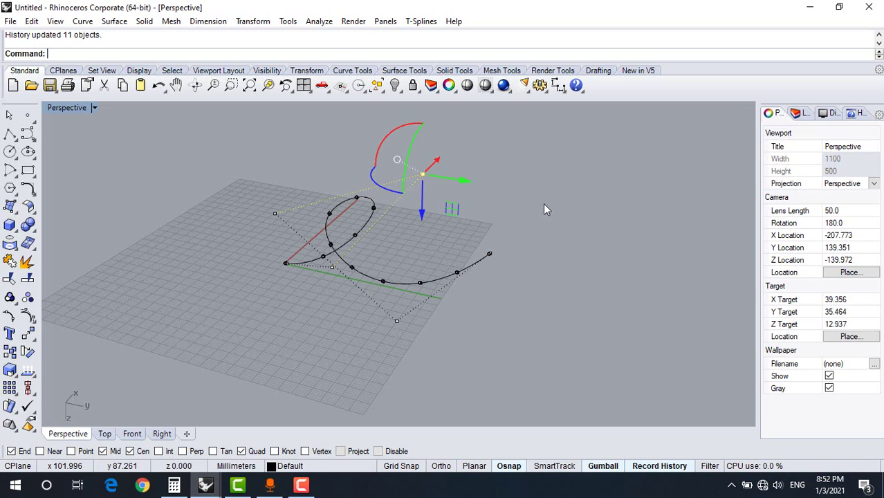
Try moving the path curve's fourth control point and undo the move.
{"action": "scroll", "coordinate": [462, 235], "scroll_direction": "down", "scroll_amount": 2}
{"action": "right_click_drag", "start_coordinate": [458, 236], "coordinate": [523, 288]}
{"action": "scroll", "coordinate": [398, 263], "scroll_direction": "up", "scroll_amount": 5}
{"action": "right_click_drag", "start_coordinate": [398, 263], "coordinate": [188, 242]}
{"action": "left_click_drag", "start_coordinate": [113, 231], "coordinate": [232, 328]}
{"action": "right_click_drag", "start_coordinate": [232, 328], "coordinate": [223, 303]}
{"action": "left_click_drag", "start_coordinate": [222, 254], "coordinate": [286, 282]}
{"action": "scroll", "coordinate": [265, 308], "scroll_direction": "down", "scroll_amount": 6}
{"action": "right_click_drag", "start_coordinate": [286, 282], "coordinate": [239, 233]}
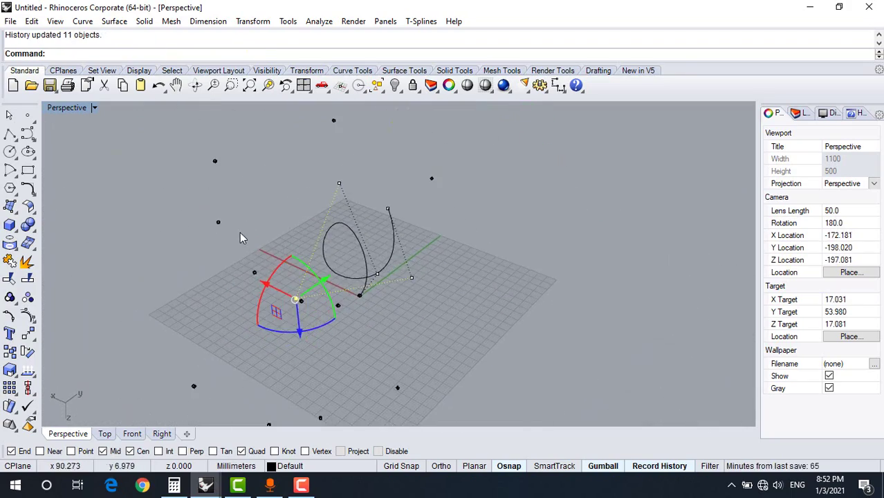
{"action": "key", "text": "ctrl+z"}
{"action": "scroll", "coordinate": [232, 296], "scroll_direction": "up", "scroll_amount": 12}
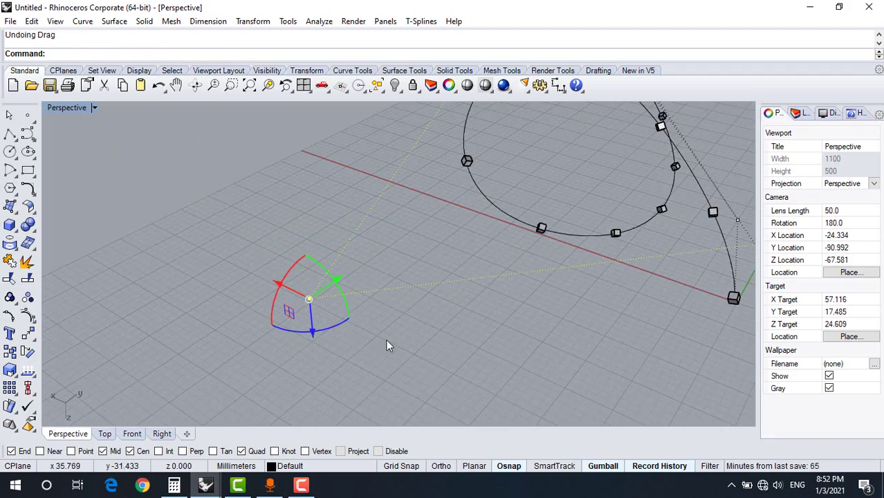
Adjust the path curve's third control point and shift its fifth control point in the negative Y direction.
{"action": "left_click", "coordinate": [386, 340]}
{"action": "scroll", "coordinate": [377, 307], "scroll_direction": "down", "scroll_amount": 4}
{"action": "right_click_drag", "start_coordinate": [376, 313], "coordinate": [443, 254]}
{"action": "left_click_drag", "start_coordinate": [405, 152], "coordinate": [423, 173]}
{"action": "right_click_drag", "start_coordinate": [423, 173], "coordinate": [181, 167]}
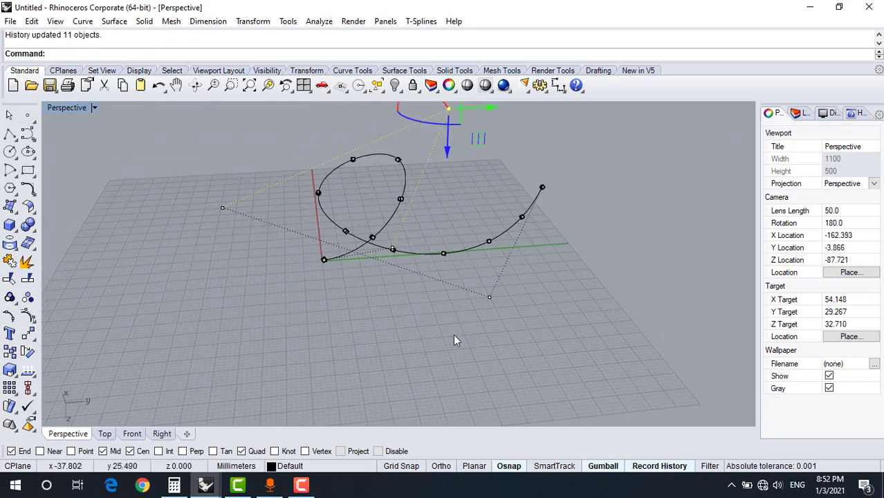
{"action": "left_click_drag", "start_coordinate": [440, 269], "coordinate": [454, 293]}
{"action": "right_click_drag", "start_coordinate": [453, 294], "coordinate": [332, 297]}
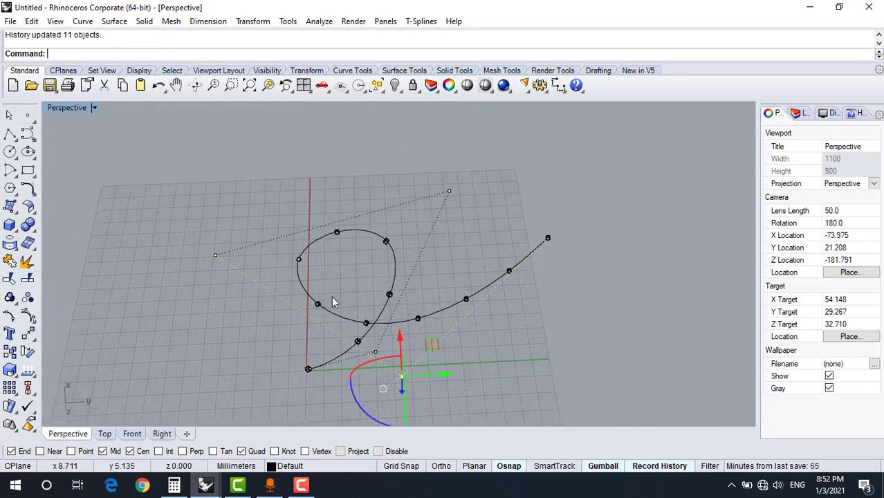
Reposition the path curve's third control point above the grid.
{"action": "left_click", "coordinate": [364, 136]}
{"action": "left_click", "coordinate": [449, 191]}
{"action": "right_click_drag", "start_coordinate": [448, 191], "coordinate": [418, 112]}
{"action": "left_click_drag", "start_coordinate": [418, 112], "coordinate": [367, 123]}
{"action": "right_click_drag", "start_coordinate": [392, 242], "coordinate": [395, 171]}
{"action": "scroll", "coordinate": [394, 171], "scroll_direction": "down", "scroll_amount": 5}
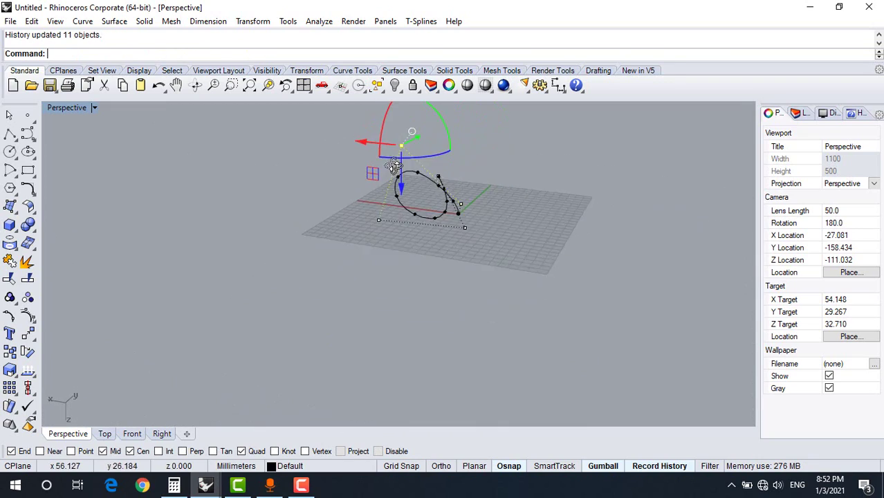
{"action": "scroll", "coordinate": [460, 200], "scroll_direction": "up", "scroll_amount": 5}
Try moving the path curve's second control point near the origin, undo the move and clear the selection.
{"action": "left_click", "coordinate": [475, 232]}
{"action": "right_click_drag", "start_coordinate": [476, 237], "coordinate": [469, 312]}
{"action": "left_click", "coordinate": [473, 281]}
{"action": "left_click_drag", "start_coordinate": [469, 312], "coordinate": [478, 246]}
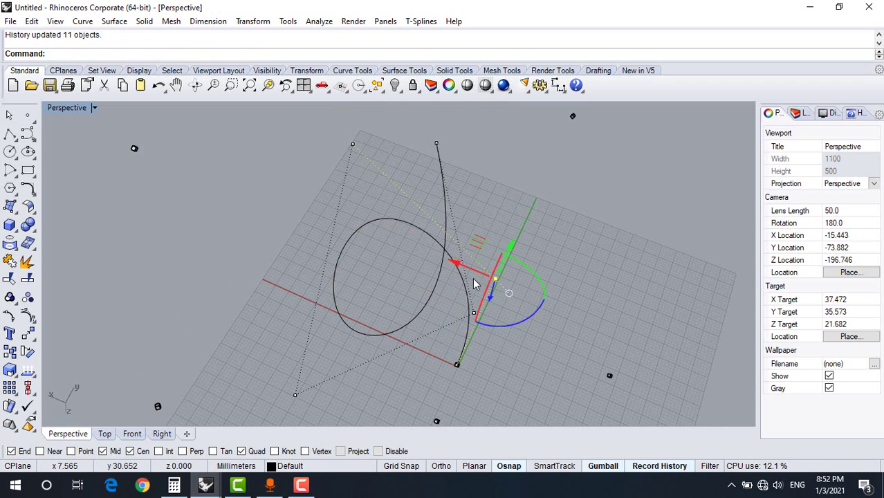
{"action": "right_click_drag", "start_coordinate": [476, 280], "coordinate": [476, 225]}
{"action": "key", "text": "ctrl+z"}
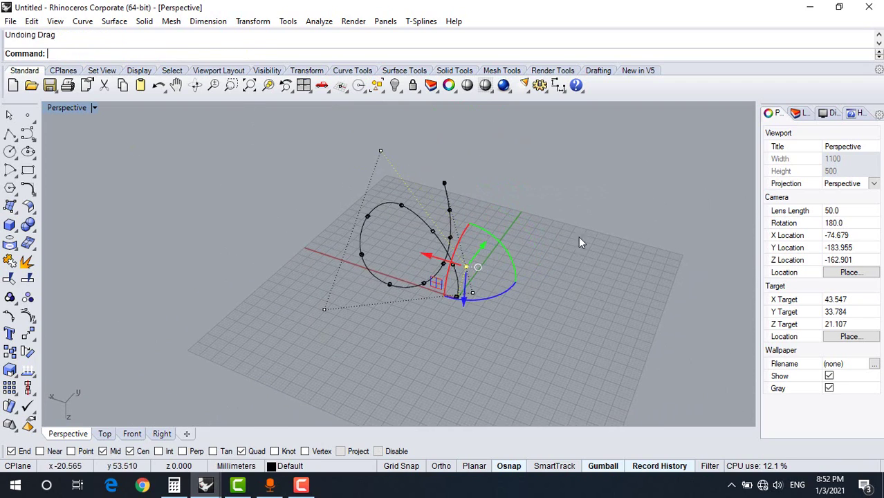
{"action": "key", "text": "Escape"}
Delete the path curve and all of its arrayed cubes.
{"action": "right_click_drag", "start_coordinate": [578, 236], "coordinate": [740, 266]}
{"action": "right_click_drag", "start_coordinate": [474, 357], "coordinate": [515, 296]}
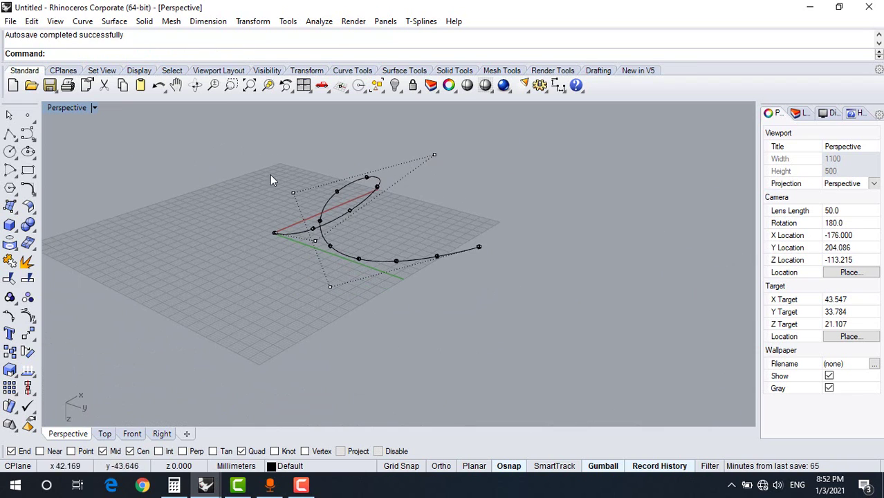
{"action": "left_click", "coordinate": [14, 405]}
{"action": "left_click", "coordinate": [22, 396]}
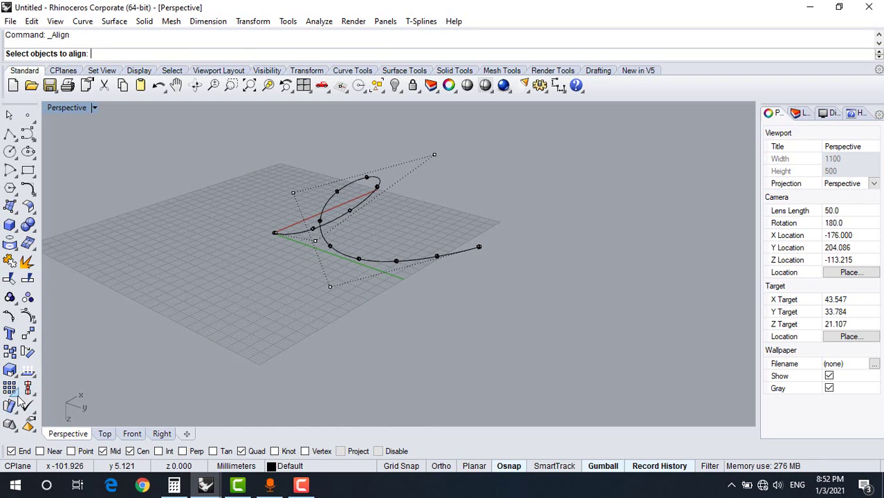
{"action": "key", "text": "Escape"}
{"action": "left_click_drag", "start_coordinate": [207, 129], "coordinate": [537, 299]}
{"action": "key", "text": "Delete"}
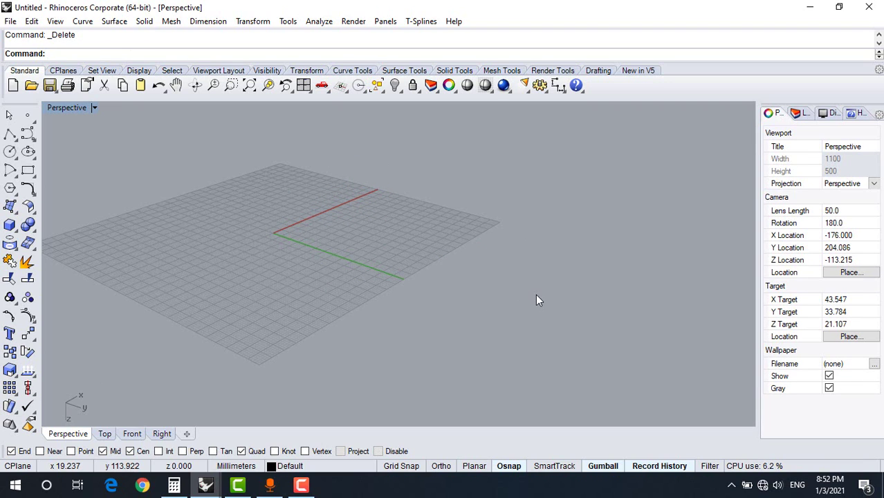
{"action": "right_click_drag", "start_coordinate": [537, 295], "coordinate": [294, 302]}
{"action": "scroll", "coordinate": [292, 306], "scroll_direction": "up", "scroll_amount": 5}
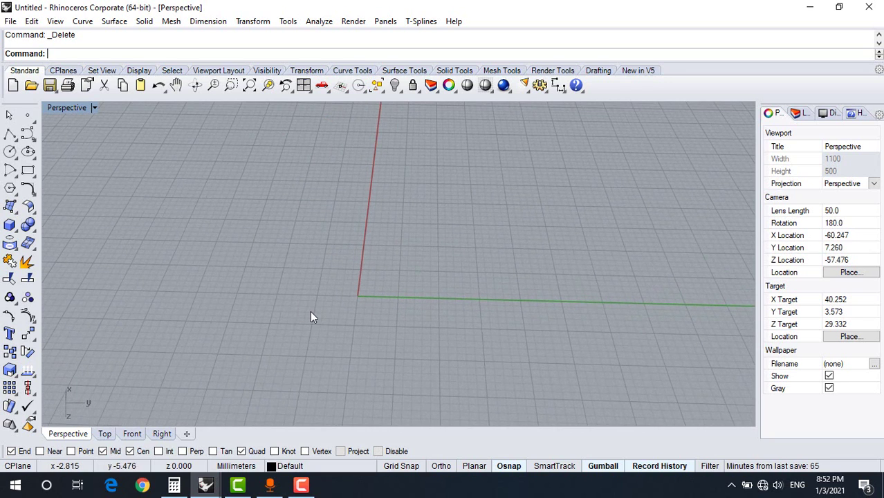
{"action": "scroll", "coordinate": [391, 331], "scroll_direction": "down", "scroll_amount": 6}
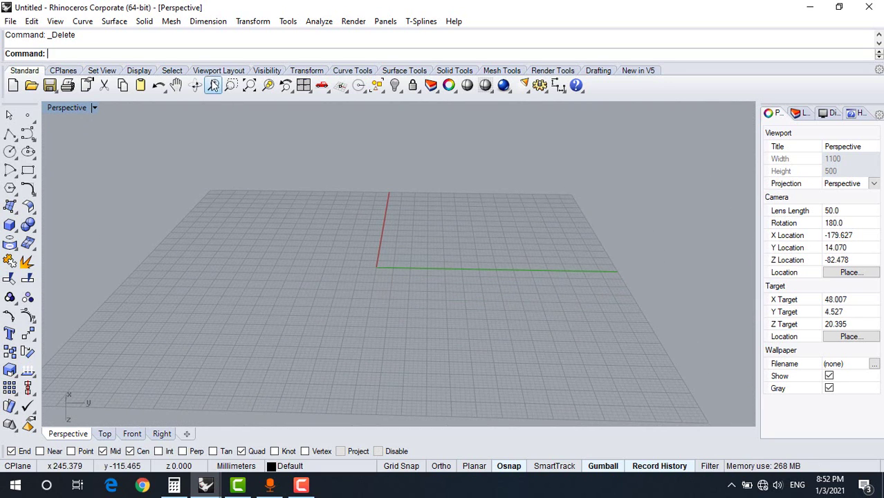
{"action": "left_click", "coordinate": [253, 21]}
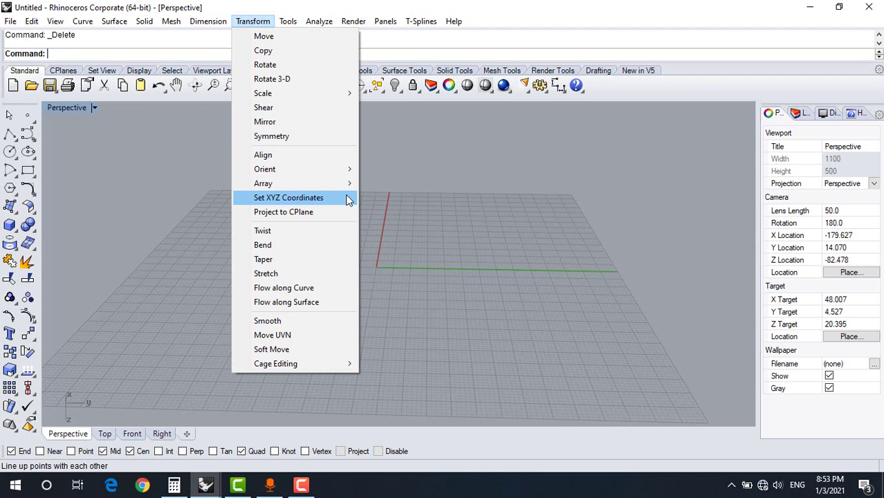
{"action": "left_click", "coordinate": [213, 153]}
{"action": "right_click_drag", "start_coordinate": [310, 225], "coordinate": [304, 264]}
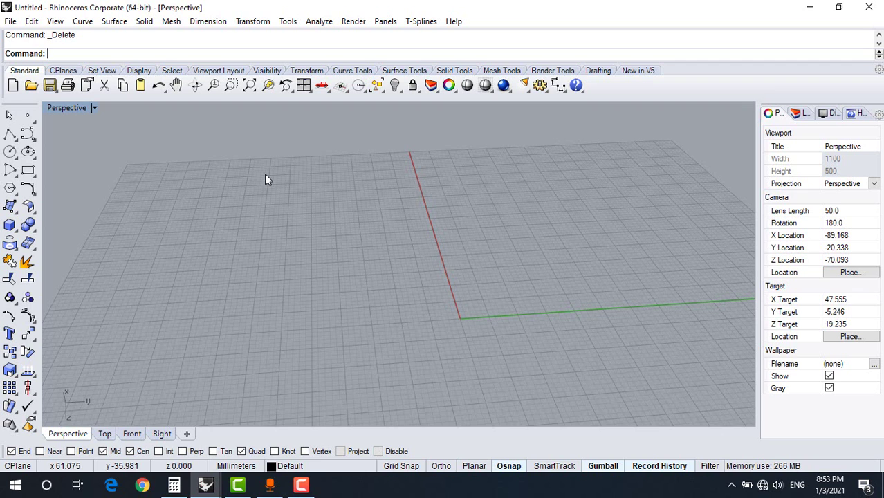
{"action": "left_click", "coordinate": [10, 137]}
{"action": "scroll", "coordinate": [306, 274], "scroll_direction": "down", "scroll_amount": 2}
{"action": "right_click_drag", "start_coordinate": [305, 275], "coordinate": [42, 152]}
{"action": "key", "text": "Escape"}
{"action": "right_click_drag", "start_coordinate": [84, 175], "coordinate": [387, 318]}
Create a solid box on the grid beside the X axis near the origin.
{"action": "left_click", "coordinate": [10, 225]}
{"action": "scroll", "coordinate": [392, 303], "scroll_direction": "up", "scroll_amount": 3}
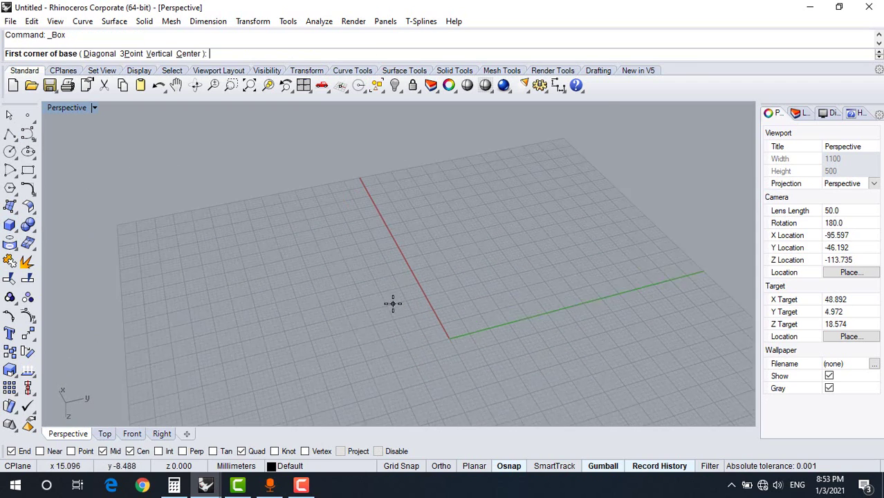
{"action": "scroll", "coordinate": [393, 303], "scroll_direction": "up", "scroll_amount": 2}
{"action": "left_click", "coordinate": [385, 257]}
{"action": "left_click", "coordinate": [347, 316]}
{"action": "left_click", "coordinate": [322, 266]}
{"action": "right_click_drag", "start_coordinate": [335, 294], "coordinate": [363, 223]}
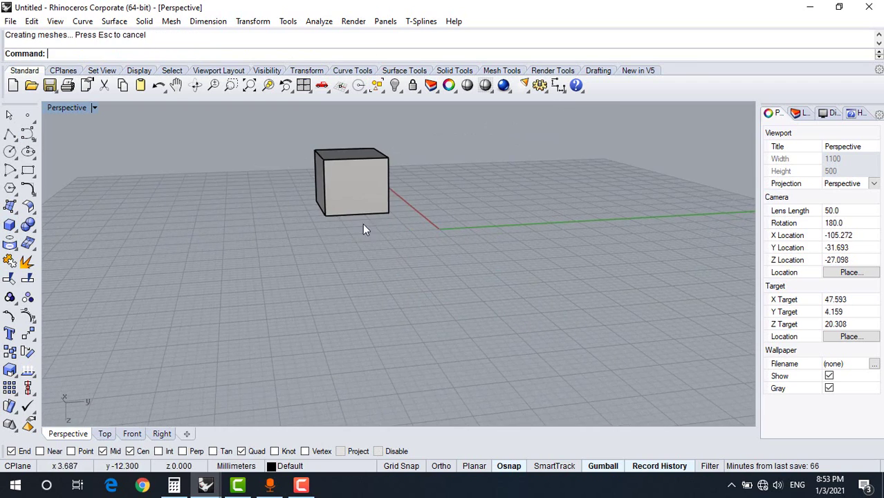
Lift the box above the grid and rotate it into a tilted orientation.
{"action": "left_click", "coordinate": [360, 197]}
{"action": "right_click_drag", "start_coordinate": [367, 264], "coordinate": [357, 225]}
{"action": "scroll", "coordinate": [355, 222], "scroll_direction": "down", "scroll_amount": 6}
{"action": "left_click_drag", "start_coordinate": [356, 227], "coordinate": [357, 175]}
{"action": "right_click_drag", "start_coordinate": [370, 180], "coordinate": [369, 211]}
{"action": "left_click_drag", "start_coordinate": [339, 124], "coordinate": [383, 122]}
{"action": "right_click_drag", "start_coordinate": [401, 186], "coordinate": [439, 274]}
{"action": "left_click_drag", "start_coordinate": [368, 286], "coordinate": [354, 320]}
{"action": "left_click", "coordinate": [467, 243]}
Draw an open polyline in the Top view from a free point across the X axis, snapping to the tilted box's corners and an edge midpoint.
{"action": "right_click_drag", "start_coordinate": [375, 308], "coordinate": [290, 221]}
{"action": "left_click", "coordinate": [10, 134]}
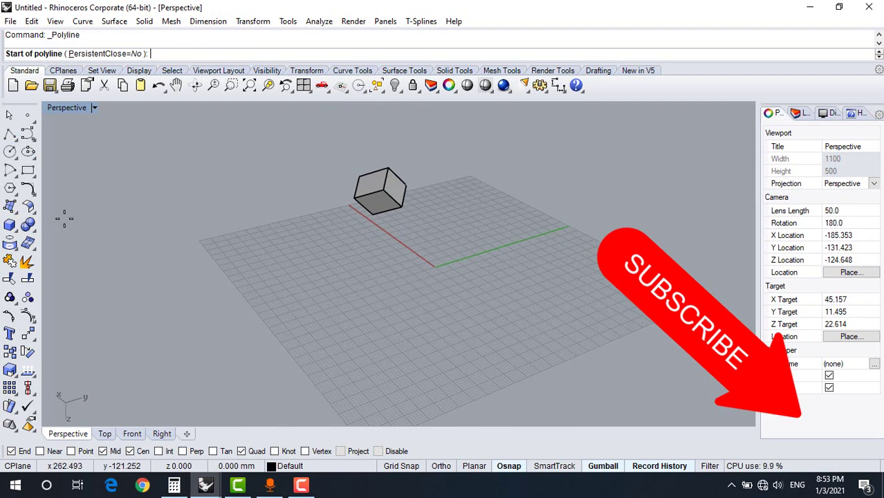
{"action": "left_click", "coordinate": [106, 436]}
{"action": "scroll", "coordinate": [332, 348], "scroll_direction": "down", "scroll_amount": 4}
{"action": "right_click_drag", "start_coordinate": [332, 348], "coordinate": [223, 238]}
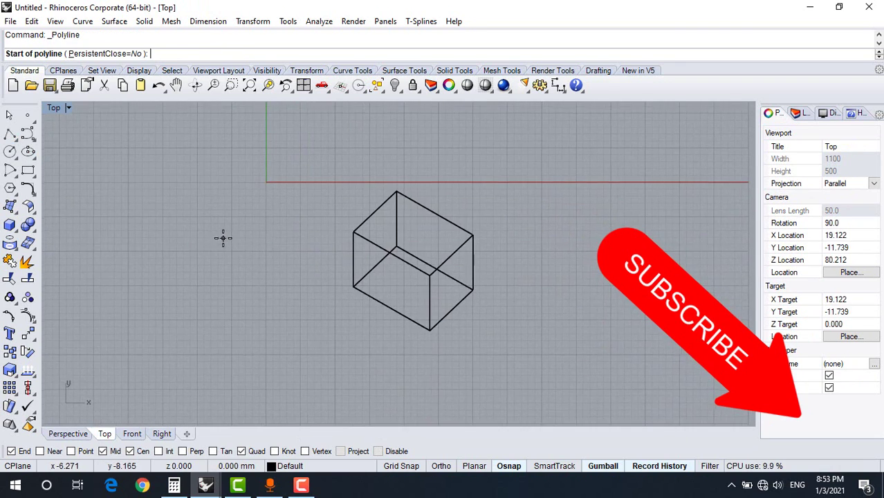
{"action": "scroll", "coordinate": [332, 239], "scroll_direction": "down", "scroll_amount": 2}
{"action": "right_click_drag", "start_coordinate": [324, 249], "coordinate": [283, 303]}
{"action": "left_click", "coordinate": [533, 169]}
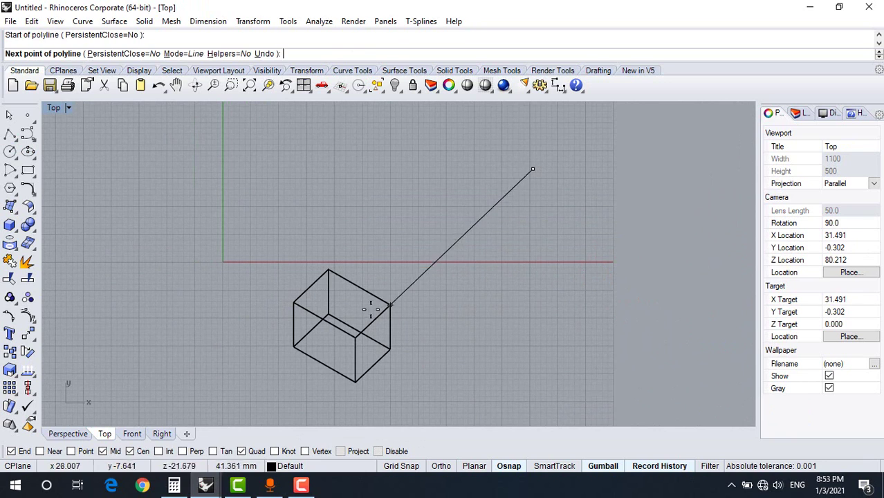
{"action": "left_click", "coordinate": [328, 315]}
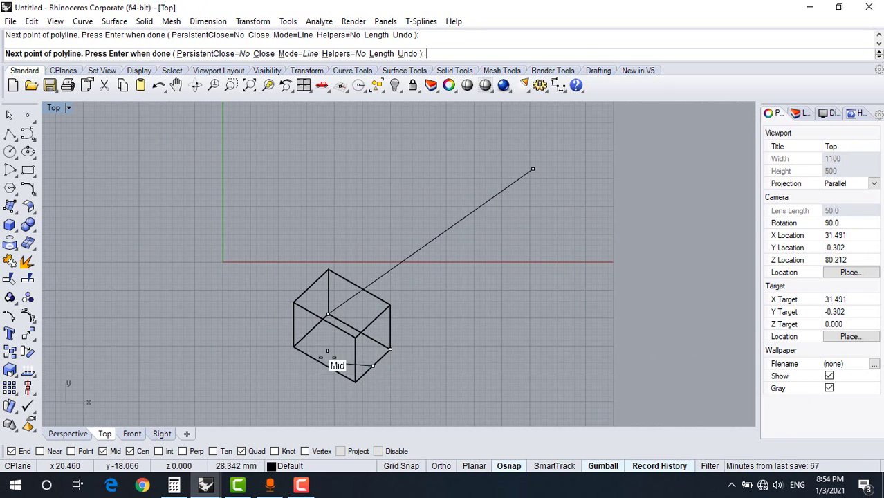
{"action": "left_click", "coordinate": [355, 382]}
{"action": "scroll", "coordinate": [357, 382], "scroll_direction": "down", "scroll_amount": 3}
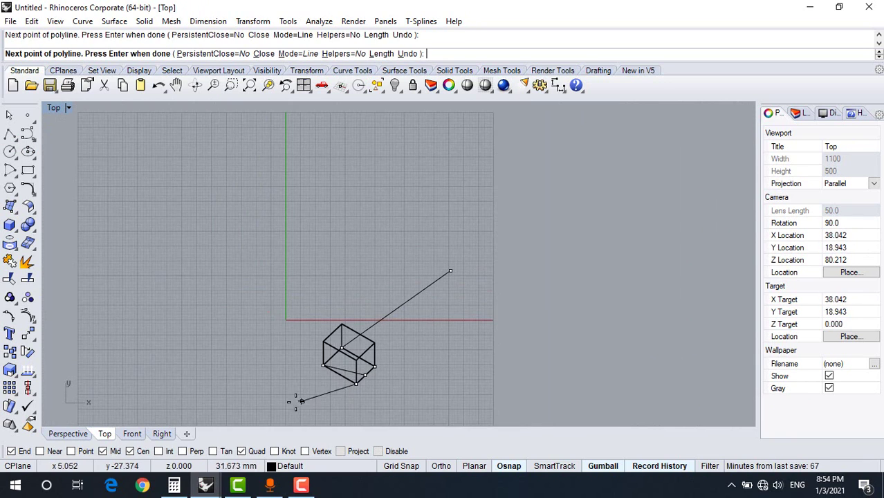
{"action": "key", "text": "Return"}
Delete the tilted box in the Perspective view, keeping the polyline.
{"action": "left_click", "coordinate": [66, 434]}
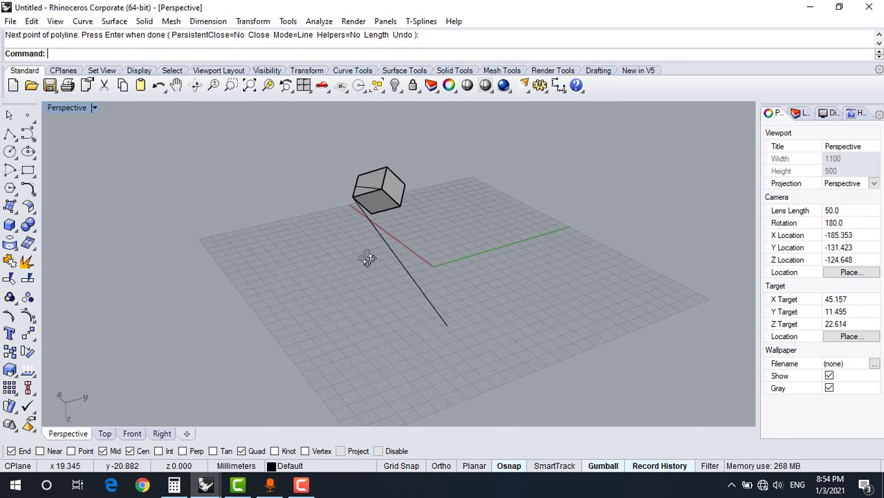
{"action": "right_click_drag", "start_coordinate": [366, 258], "coordinate": [434, 222]}
{"action": "left_click", "coordinate": [324, 163]}
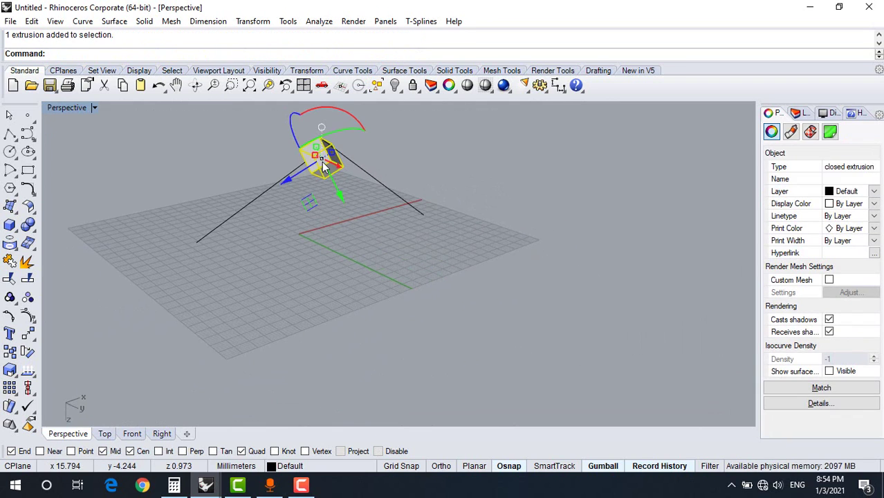
{"action": "key", "text": "Delete"}
Compare the polyline's shape in the Top view with its shape in the Perspective view.
{"action": "right_click_drag", "start_coordinate": [323, 165], "coordinate": [303, 327]}
{"action": "left_click", "coordinate": [105, 433]}
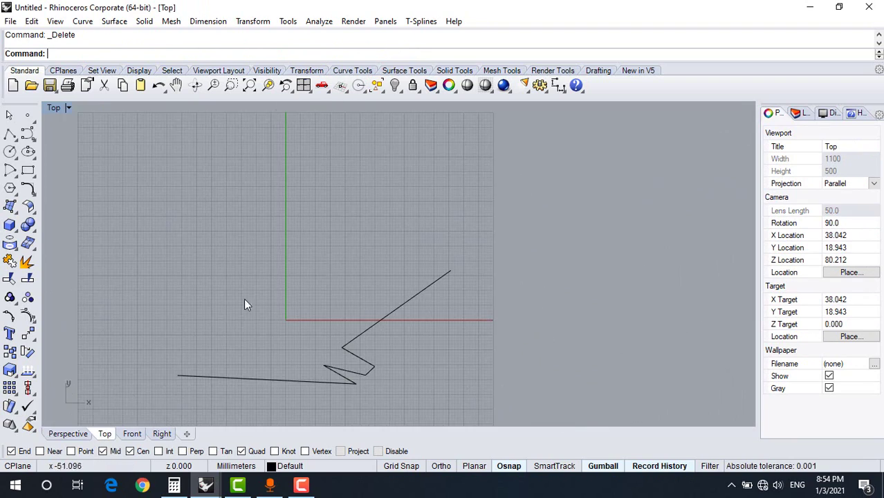
{"action": "right_click_drag", "start_coordinate": [243, 305], "coordinate": [237, 229]}
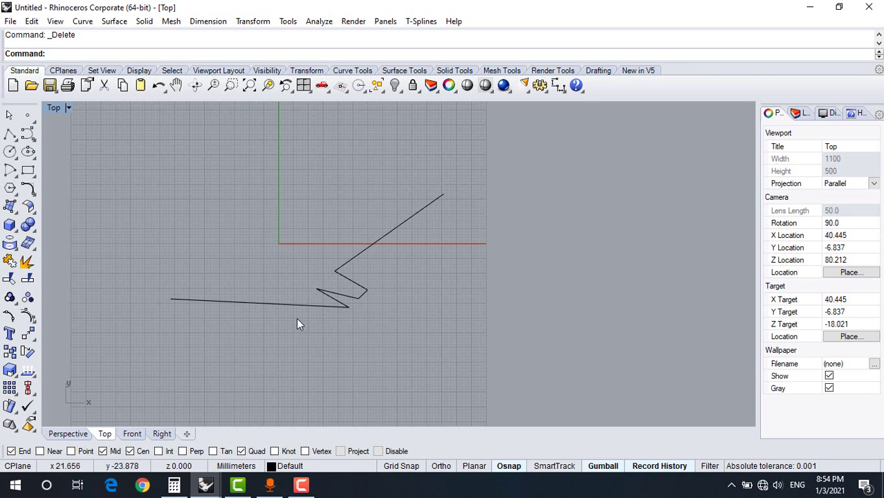
{"action": "left_click", "coordinate": [67, 435]}
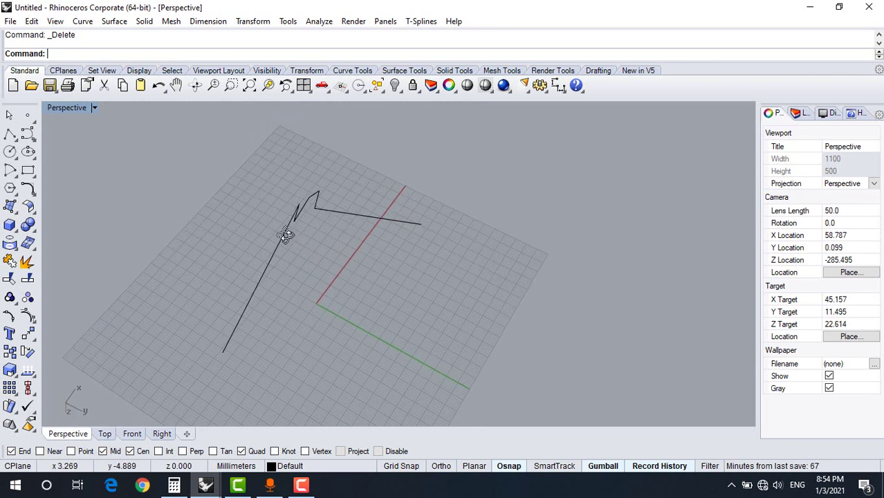
{"action": "right_click_drag", "start_coordinate": [287, 233], "coordinate": [223, 199]}
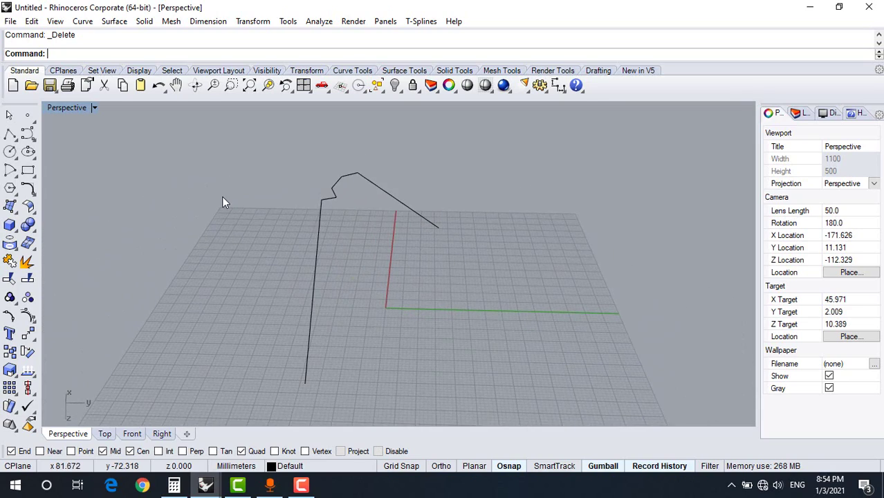
Examine the polyline from several angles in the Perspective view and once more in the Top view to judge its depth.
{"action": "right_click_drag", "start_coordinate": [341, 218], "coordinate": [311, 197]}
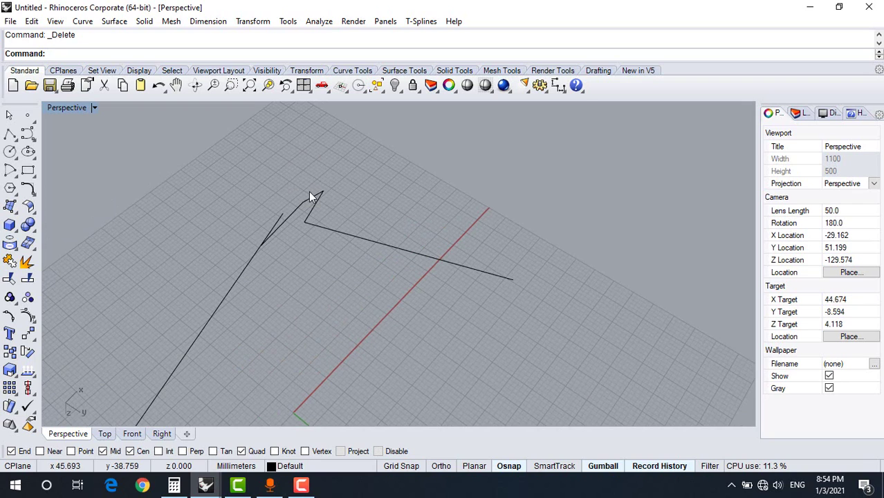
{"action": "left_click", "coordinate": [105, 434]}
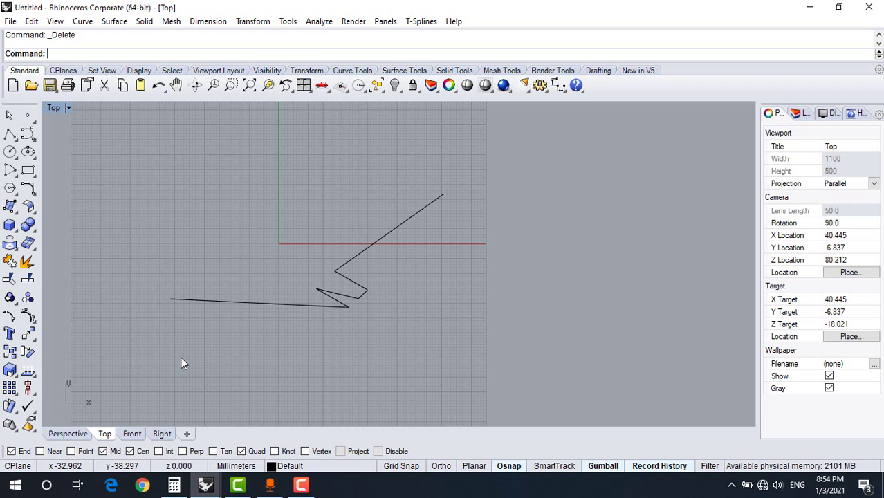
{"action": "left_click", "coordinate": [78, 434]}
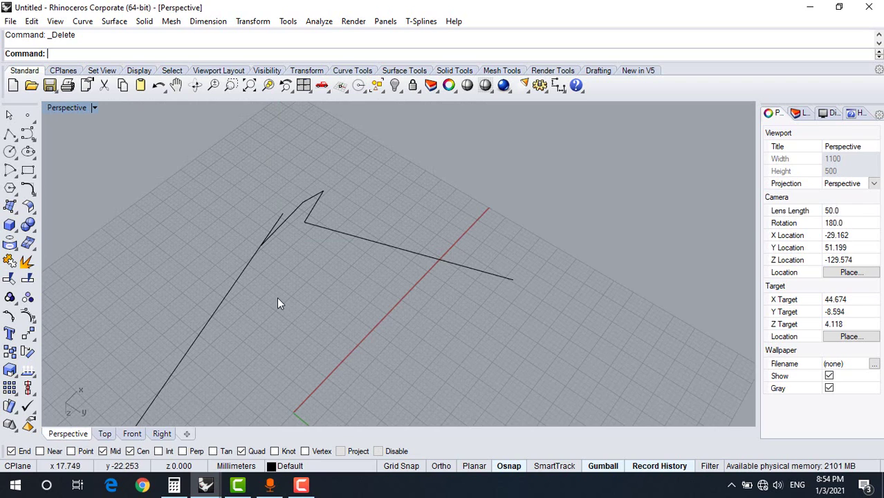
{"action": "right_click_drag", "start_coordinate": [276, 299], "coordinate": [336, 255]}
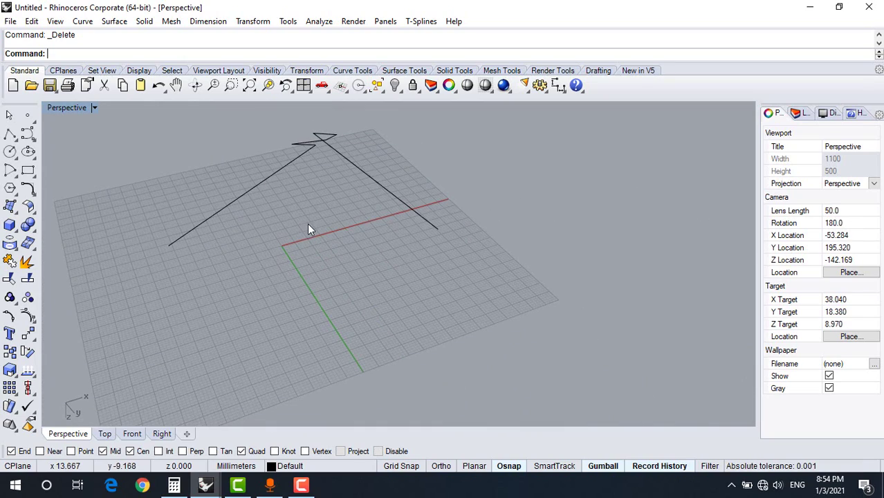
{"action": "right_click_drag", "start_coordinate": [308, 229], "coordinate": [213, 217]}
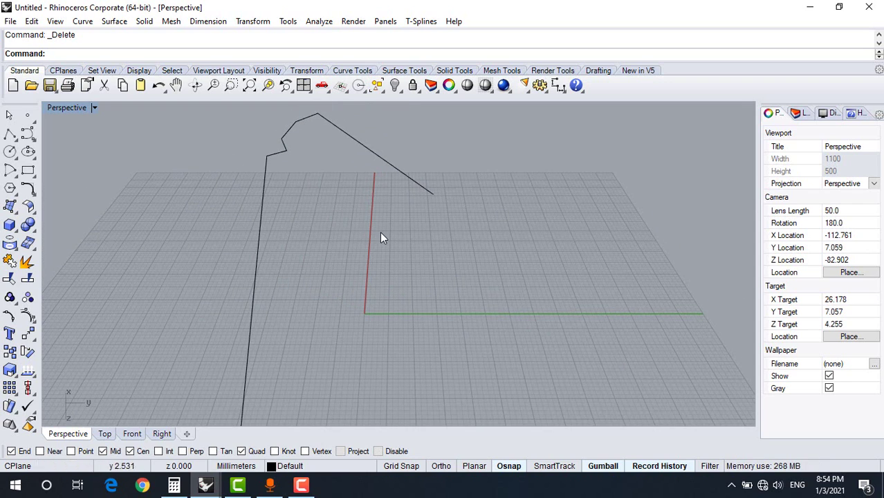
{"action": "right_click_drag", "start_coordinate": [381, 247], "coordinate": [334, 325]}
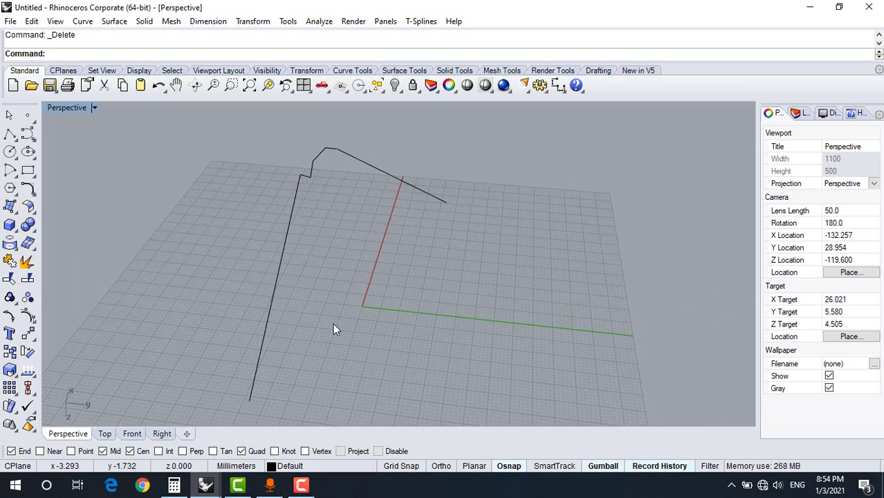
{"action": "left_click", "coordinate": [10, 133]}
{"action": "right_click_drag", "start_coordinate": [132, 222], "coordinate": [337, 250]}
{"action": "key", "text": "Escape"}
Draw a long rectangular box on the grid beside the polyline in the Perspective view.
{"action": "right_click_drag", "start_coordinate": [294, 275], "coordinate": [116, 285]}
{"action": "left_click", "coordinate": [9, 225]}
{"action": "right_click_drag", "start_coordinate": [203, 234], "coordinate": [188, 300]}
{"action": "left_click", "coordinate": [192, 186]}
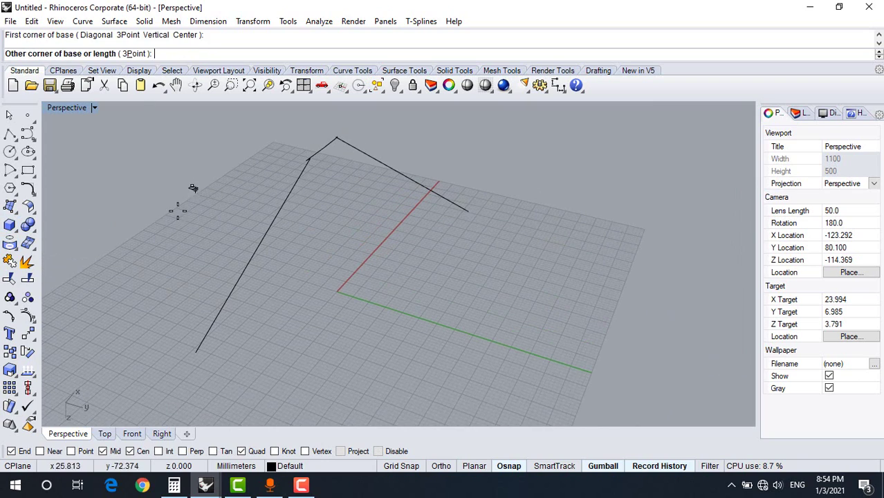
{"action": "left_click", "coordinate": [118, 311]}
{"action": "left_click", "coordinate": [113, 267]}
{"action": "right_click_drag", "start_coordinate": [113, 267], "coordinate": [387, 298]}
{"action": "right_click_drag", "start_coordinate": [278, 201], "coordinate": [222, 204]}
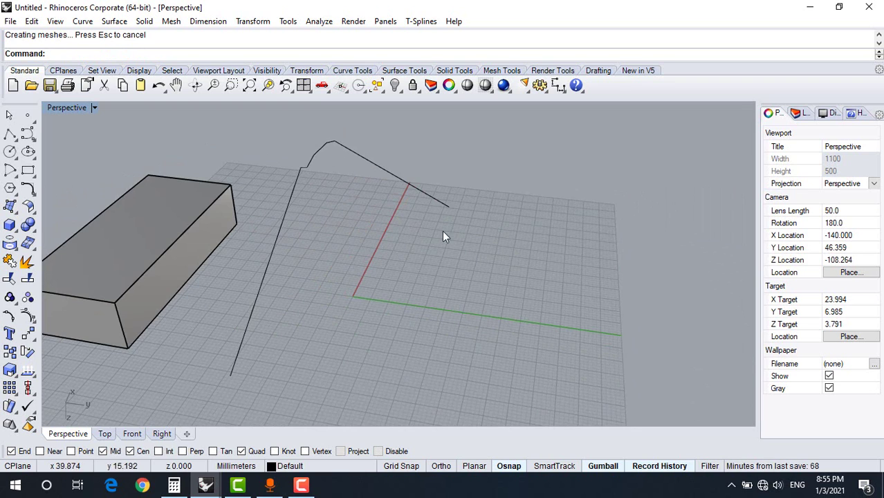
Project the polyline to the construction plane with deletion of the input objects set to Yes, and undo the projection.
{"action": "scroll", "coordinate": [343, 208], "scroll_direction": "down", "scroll_amount": 6}
{"action": "right_click_drag", "start_coordinate": [430, 232], "coordinate": [293, 184]}
{"action": "scroll", "coordinate": [293, 183], "scroll_direction": "up", "scroll_amount": 6}
{"action": "right_click_drag", "start_coordinate": [360, 207], "coordinate": [448, 226]}
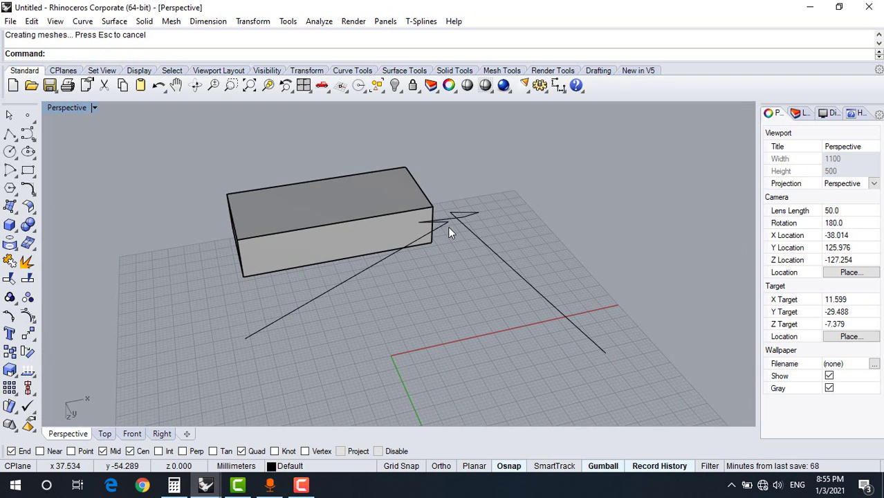
{"action": "type", "text": "Project"}
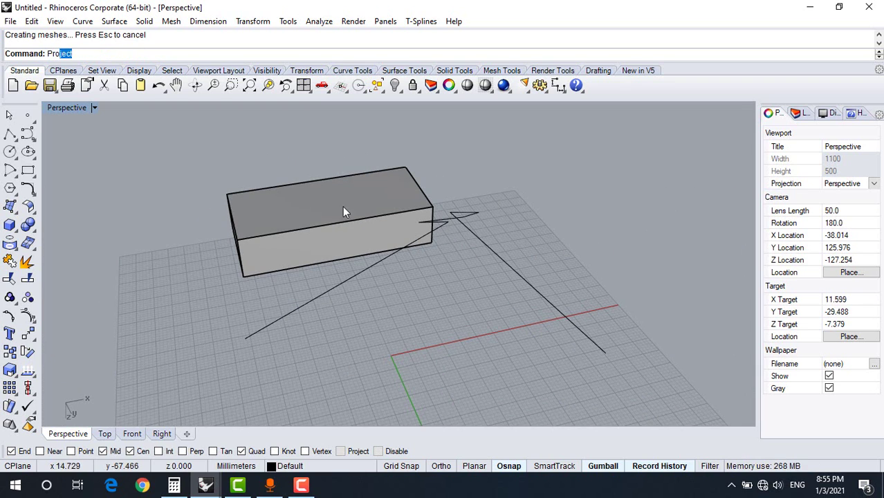
{"action": "left_click", "coordinate": [99, 84]}
{"action": "right_click_drag", "start_coordinate": [221, 183], "coordinate": [458, 223]}
{"action": "left_click", "coordinate": [475, 227]}
{"action": "key", "text": "Return"}
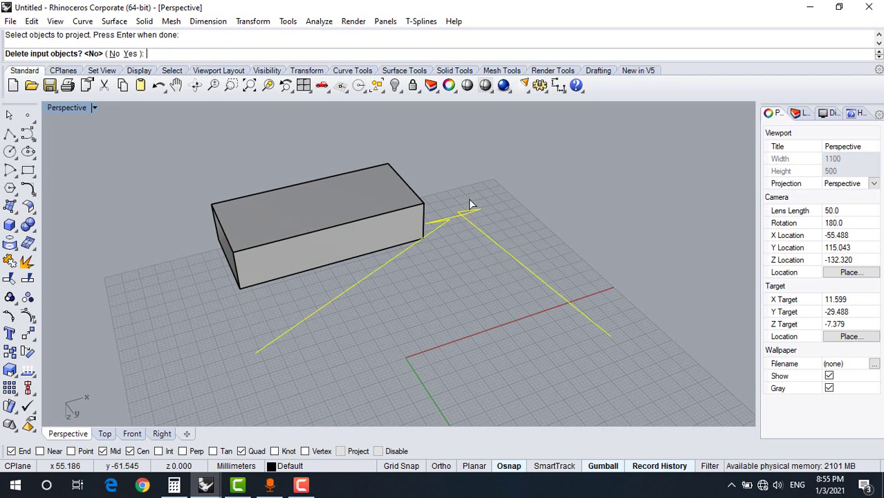
{"action": "left_click", "coordinate": [130, 53]}
{"action": "scroll", "coordinate": [408, 293], "scroll_direction": "down", "scroll_amount": 2}
{"action": "scroll", "coordinate": [432, 328], "scroll_direction": "up", "scroll_amount": 9}
{"action": "mouse_move", "coordinate": [432, 329]}
{"action": "right_mouse_down"}
{"action": "mouse_move", "coordinate": [395, 249]}
{"action": "mouse_move", "coordinate": [449, 273]}
{"action": "mouse_move", "coordinate": [421, 326]}
{"action": "right_mouse_up"}
{"action": "scroll", "coordinate": [449, 273], "scroll_direction": "down", "scroll_amount": 7}
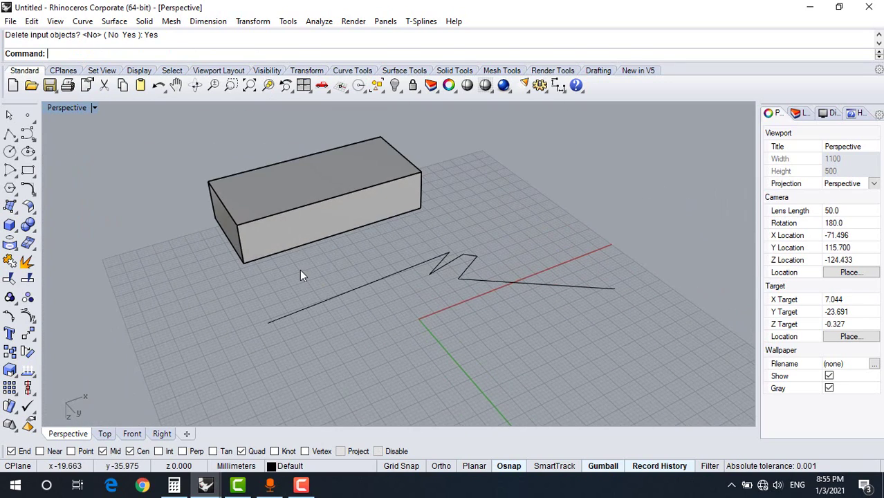
{"action": "key", "text": "ctrl+z"}
{"action": "left_click", "coordinate": [373, 342]}
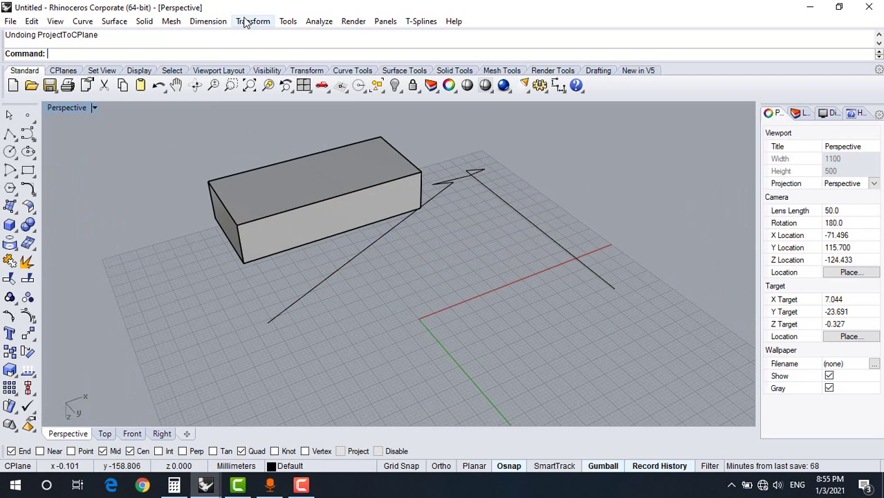
Try Set XYZ Coordinates on the polyline with X, Y and Z all enabled and aligned to World, and undo it.
{"action": "left_click", "coordinate": [252, 22]}
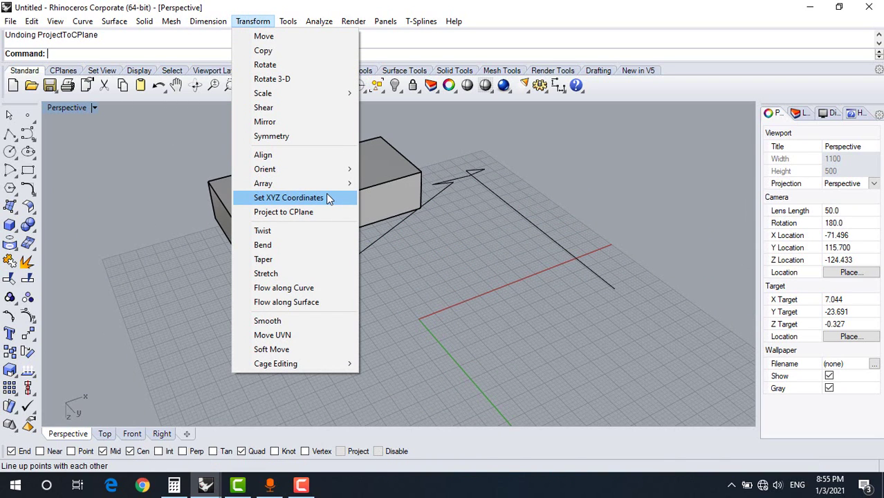
{"action": "left_click", "coordinate": [329, 199]}
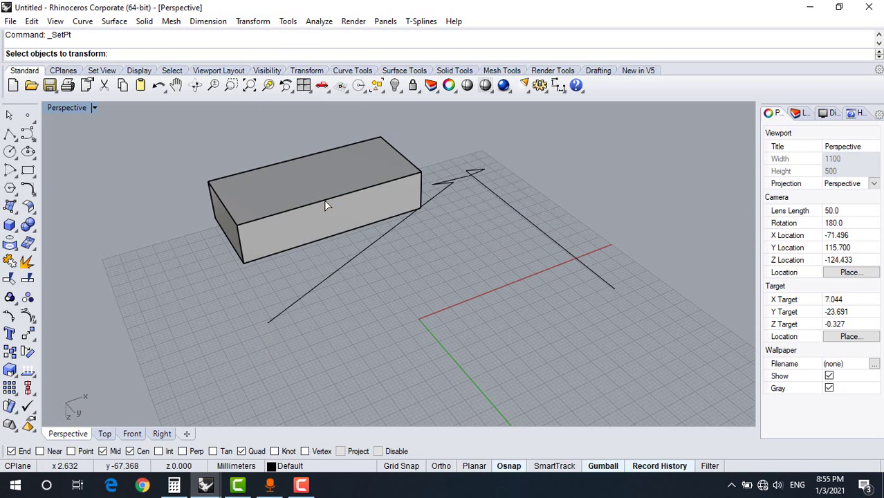
{"action": "right_click_drag", "start_coordinate": [325, 203], "coordinate": [294, 201]}
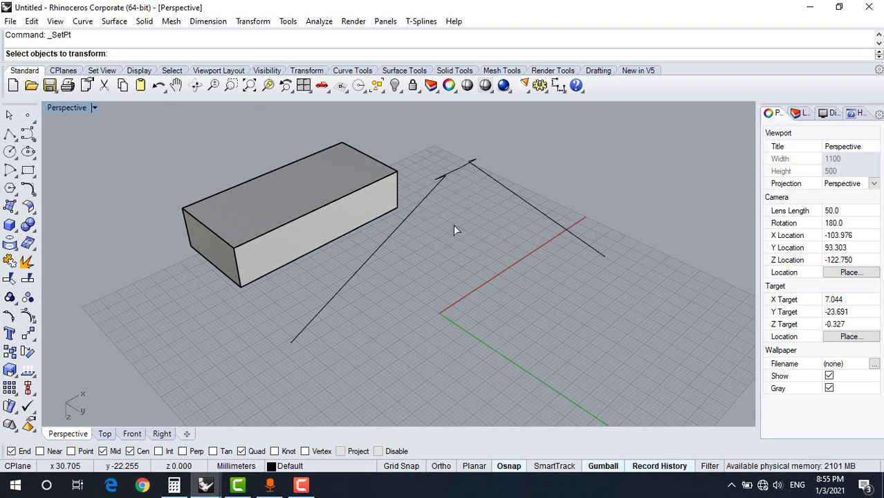
{"action": "left_click", "coordinate": [450, 175]}
{"action": "key", "text": "Return"}
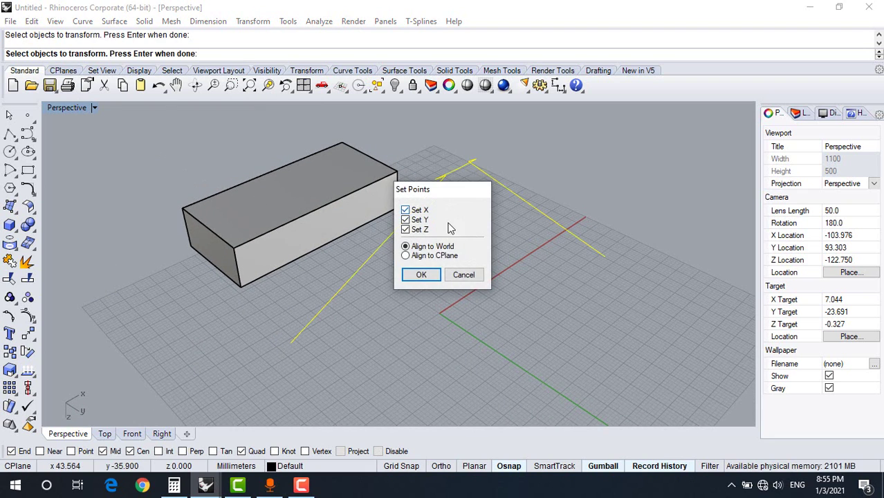
{"action": "left_click_drag", "start_coordinate": [438, 194], "coordinate": [679, 174]}
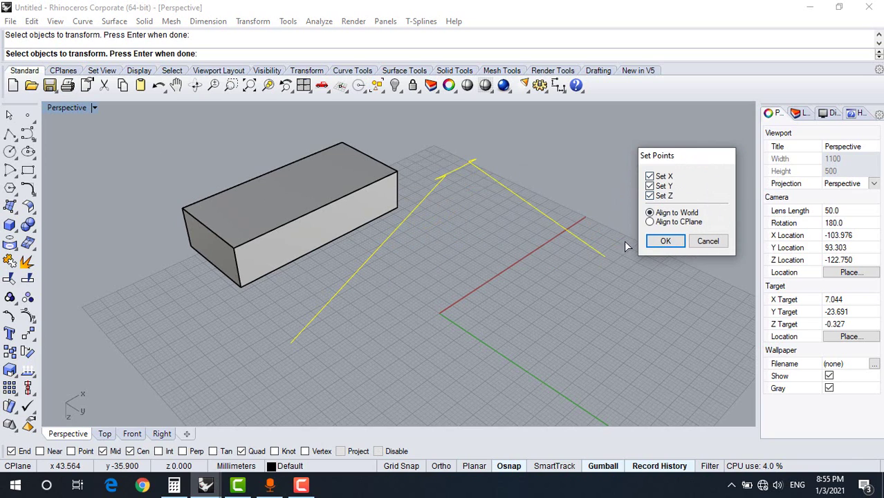
{"action": "right_click_drag", "start_coordinate": [625, 247], "coordinate": [446, 232]}
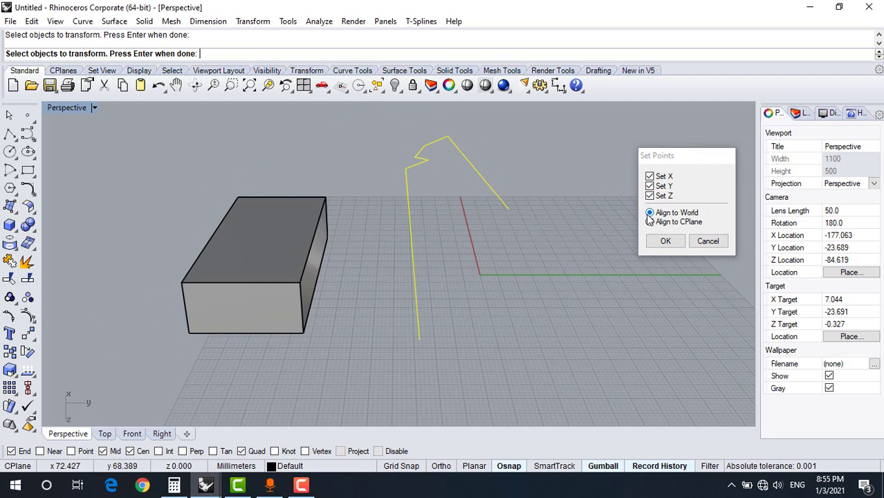
{"action": "left_click", "coordinate": [666, 240]}
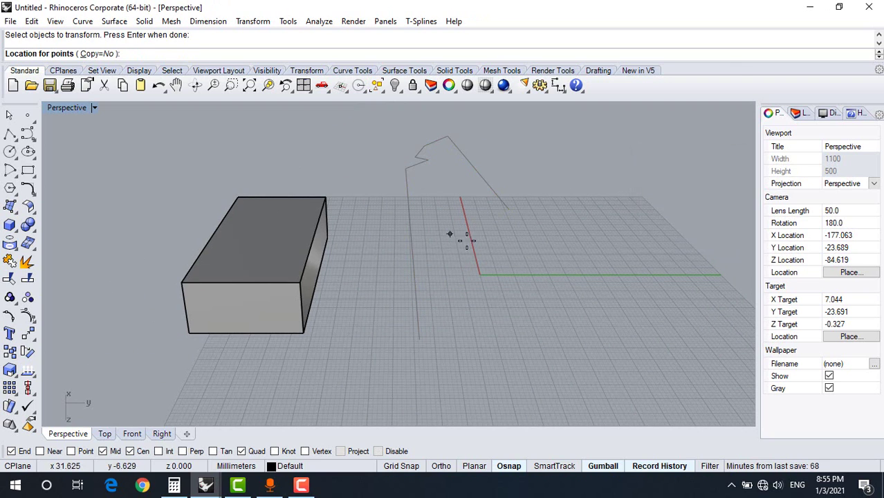
{"action": "left_click", "coordinate": [472, 307]}
{"action": "left_click", "coordinate": [572, 303]}
{"action": "right_click_drag", "start_coordinate": [573, 303], "coordinate": [683, 281]}
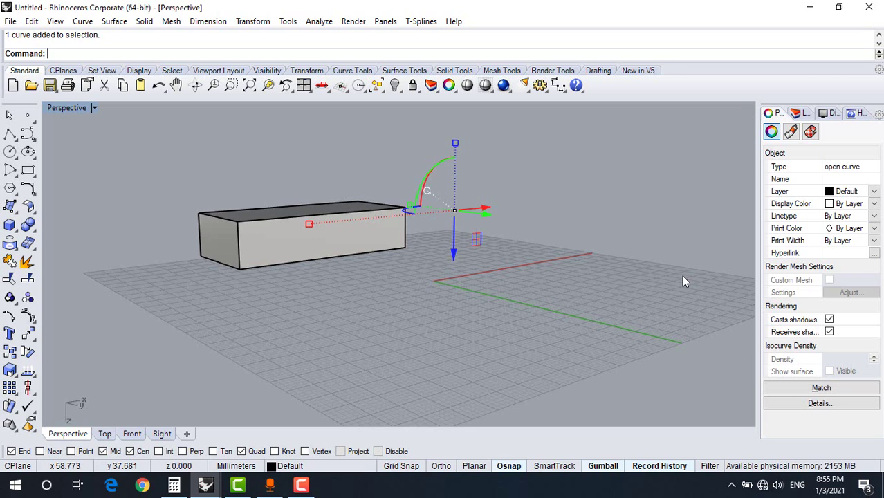
{"action": "key", "text": "ctrl+z"}
{"action": "left_click", "coordinate": [557, 187]}
Flatten the polyline by setting only its Z coordinates, aligned to World, to the height of the box's upper corner.
{"action": "right_click", "coordinate": [556, 187]}
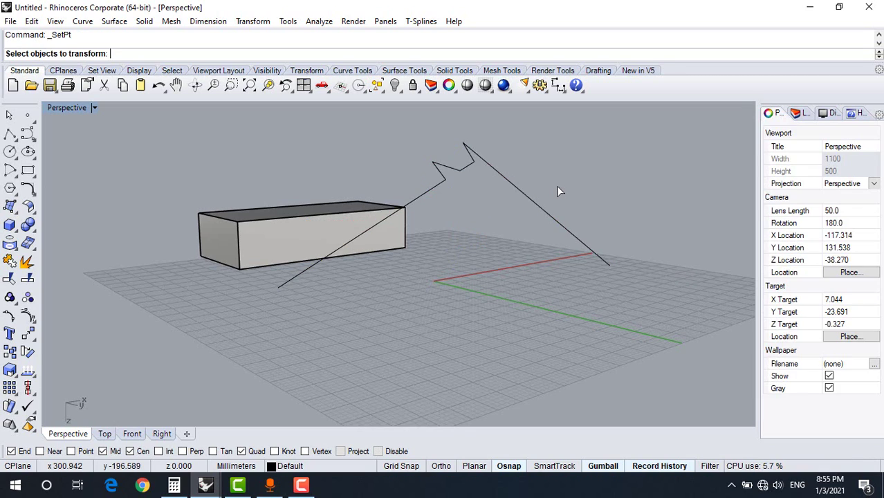
{"action": "left_click", "coordinate": [466, 163]}
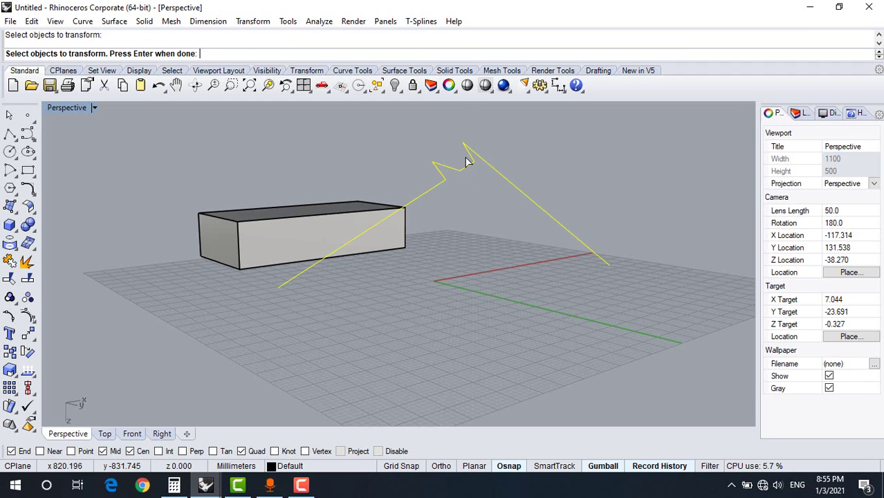
{"action": "key", "text": "Return"}
{"action": "right_click_drag", "start_coordinate": [420, 168], "coordinate": [219, 237]}
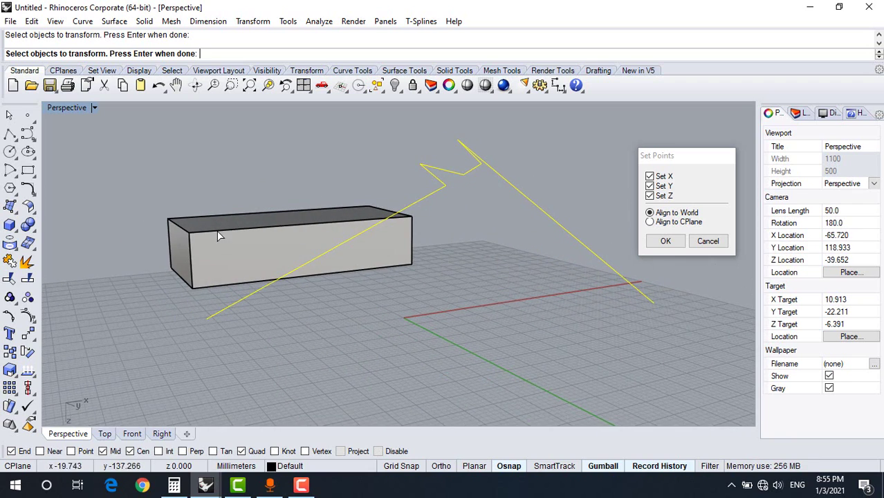
{"action": "left_click", "coordinate": [650, 176]}
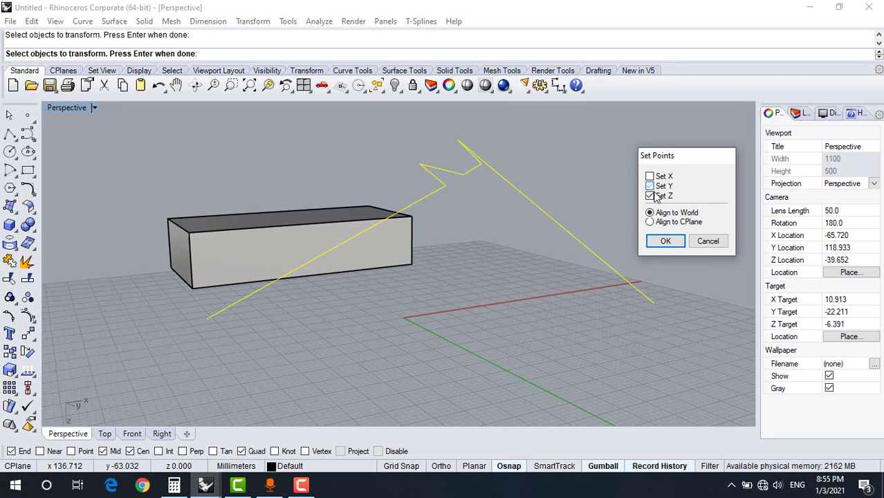
{"action": "left_click", "coordinate": [665, 241]}
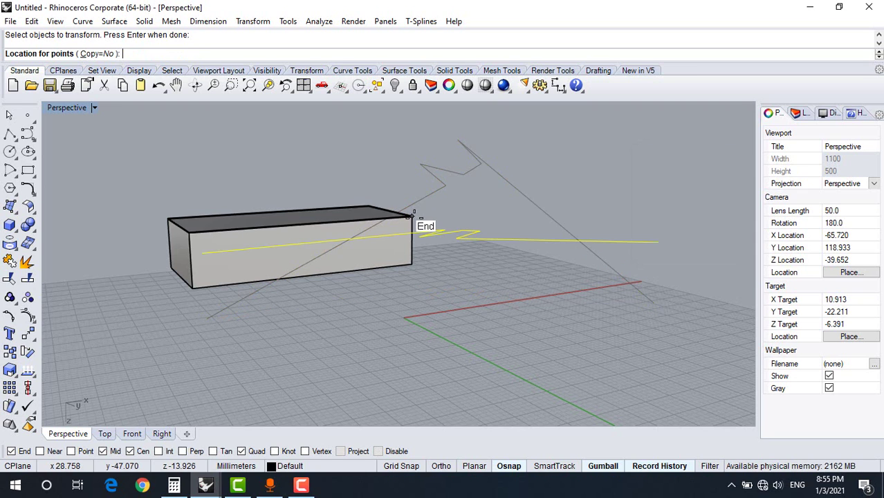
{"action": "left_click", "coordinate": [412, 216]}
{"action": "right_click_drag", "start_coordinate": [388, 262], "coordinate": [257, 336]}
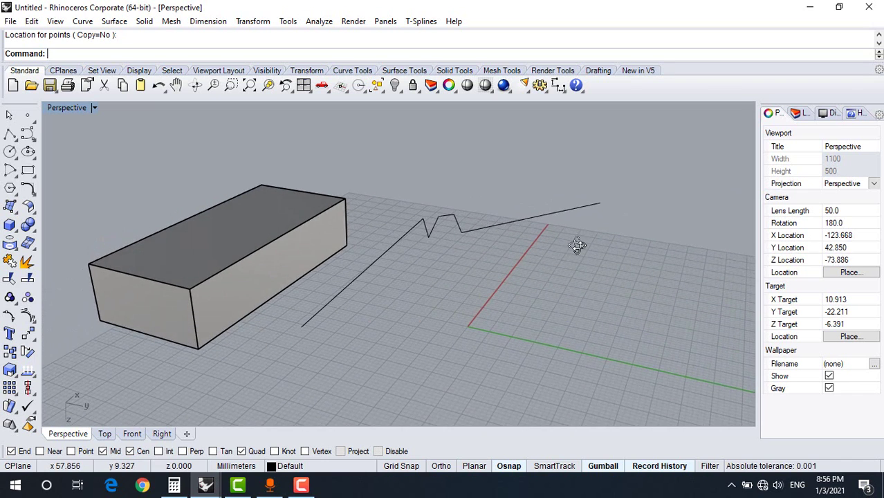
{"action": "right_click_drag", "start_coordinate": [576, 245], "coordinate": [664, 281]}
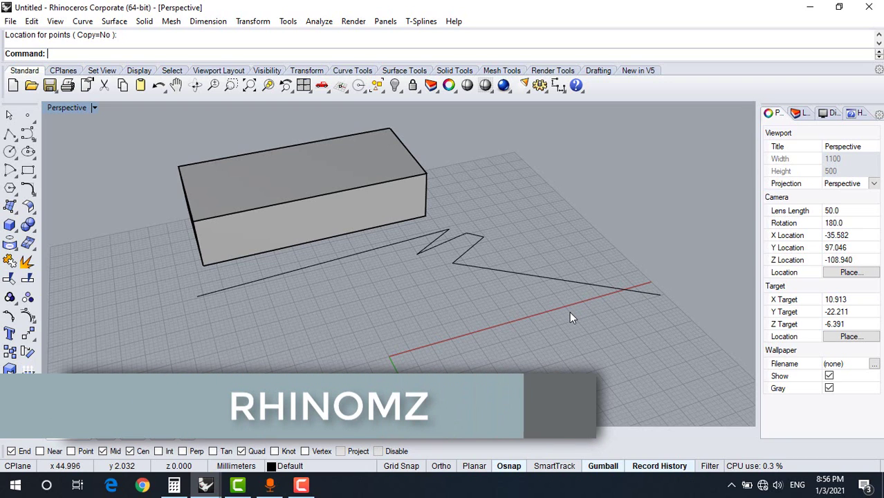
Delete the box and the flattened polyline to empty the scene.
{"action": "key", "text": "ctrl+a"}
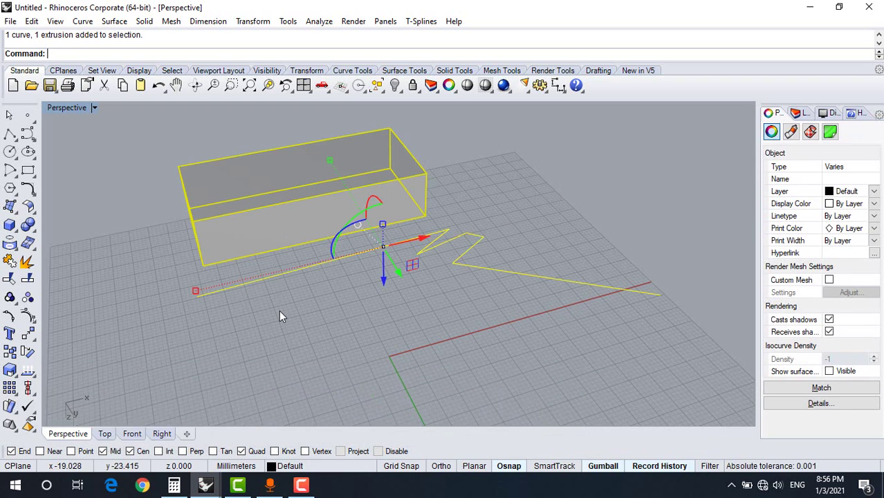
{"action": "key", "text": "Delete"}
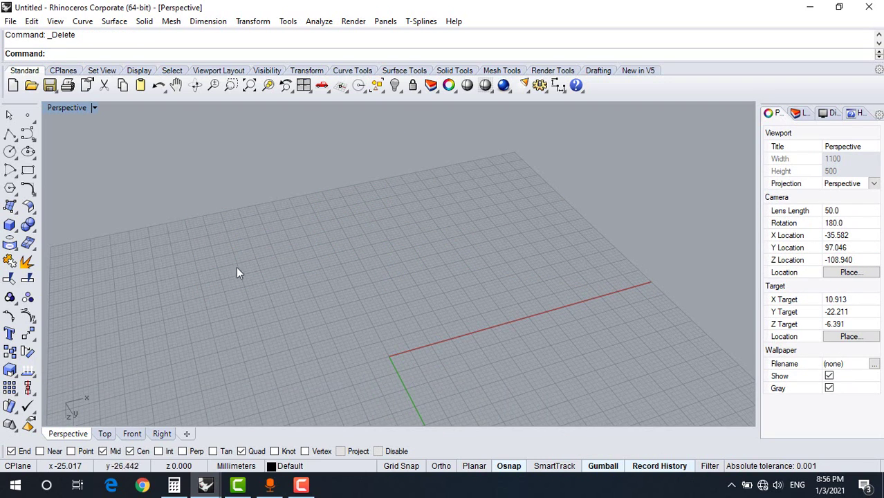
{"action": "right_click_drag", "start_coordinate": [241, 254], "coordinate": [439, 285]}
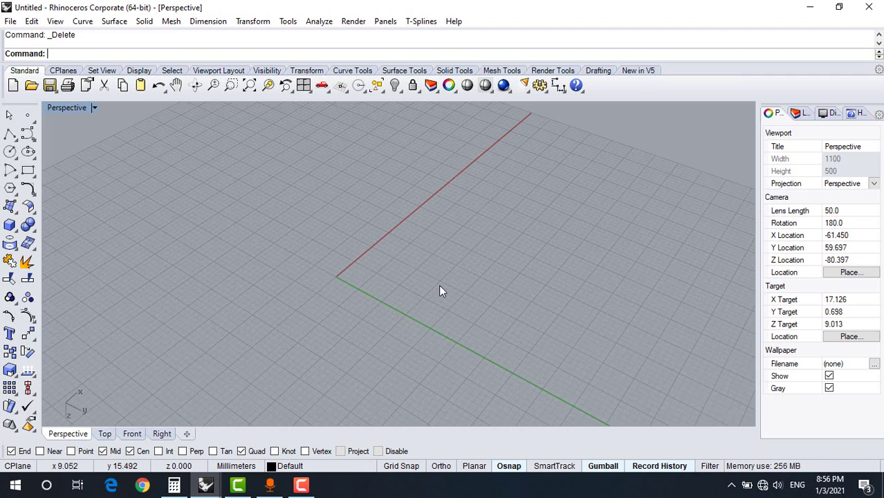
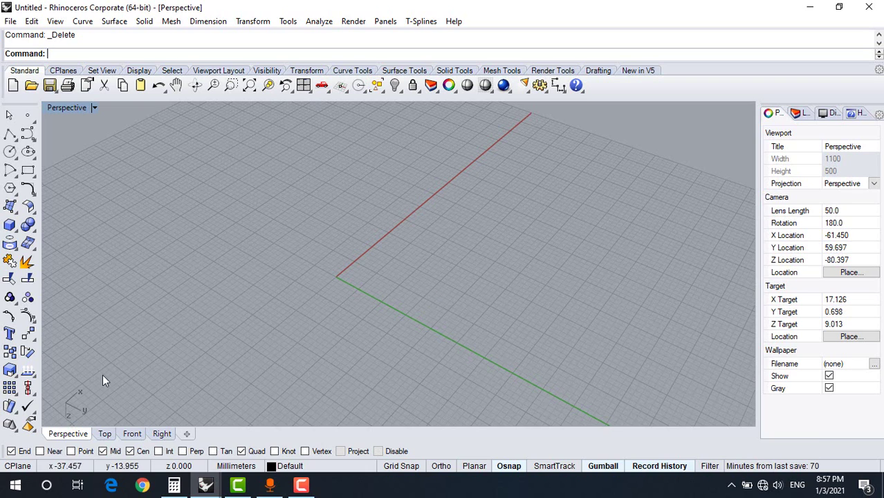
Draw a tall upright box on the grid near the origin in the Perspective view.
{"action": "left_click", "coordinate": [15, 232]}
{"action": "scroll", "coordinate": [208, 257], "scroll_direction": "down", "scroll_amount": 2}
{"action": "left_click", "coordinate": [258, 245]}
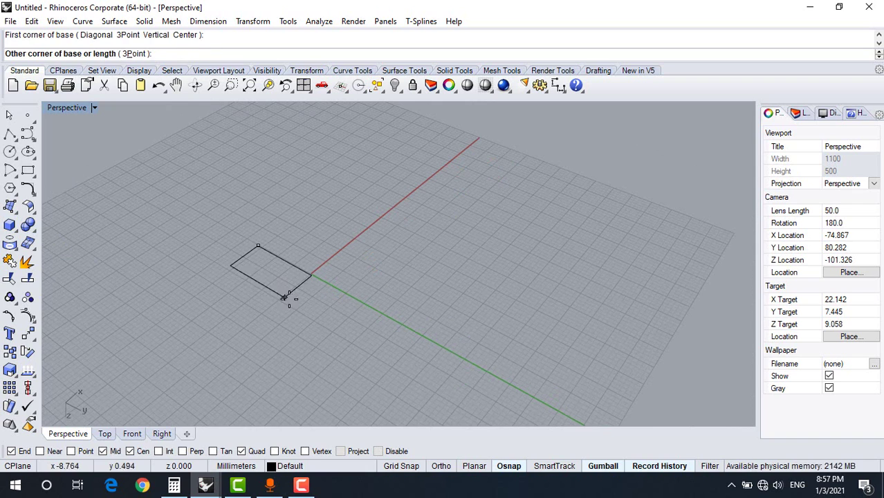
{"action": "left_click", "coordinate": [258, 295]}
{"action": "left_click", "coordinate": [258, 202]}
{"action": "scroll", "coordinate": [277, 214], "scroll_direction": "down", "scroll_amount": 2}
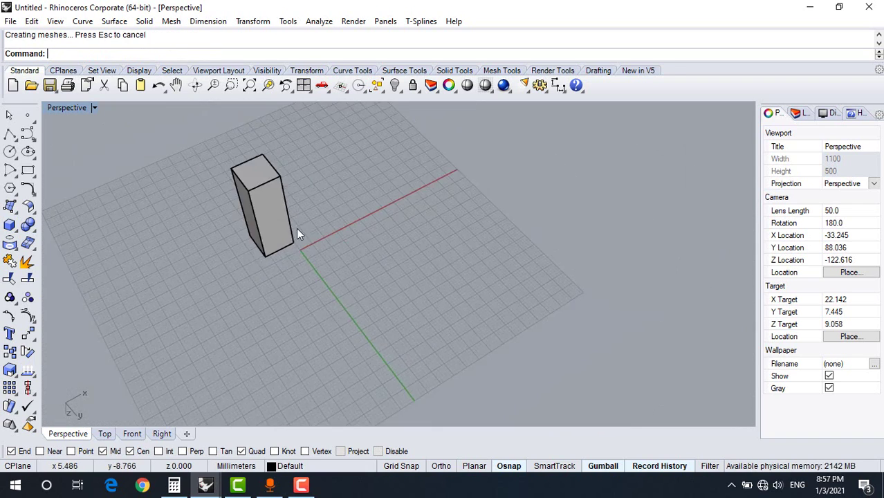
Draw an upright solid cylinder on the grid beside the box, slightly taller and wider than the box.
{"action": "right_click_drag", "start_coordinate": [296, 228], "coordinate": [211, 238]}
{"action": "left_click", "coordinate": [10, 224]}
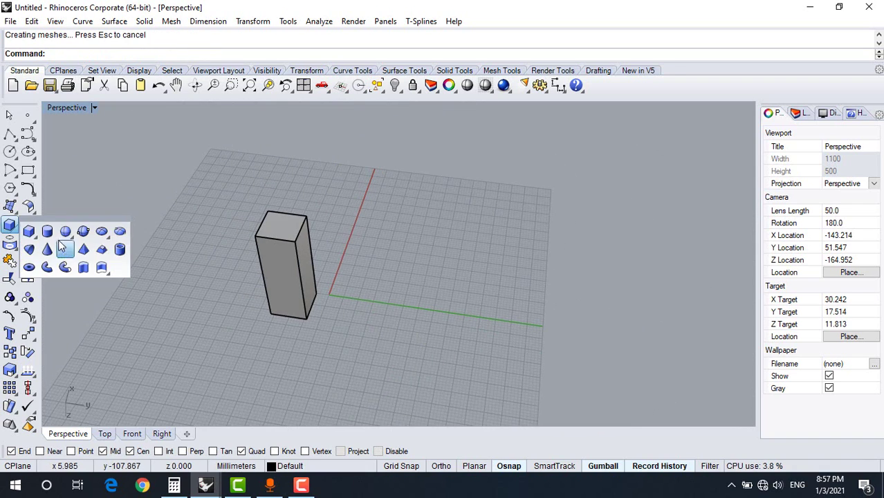
{"action": "left_click", "coordinate": [396, 311]}
{"action": "left_click", "coordinate": [430, 319]}
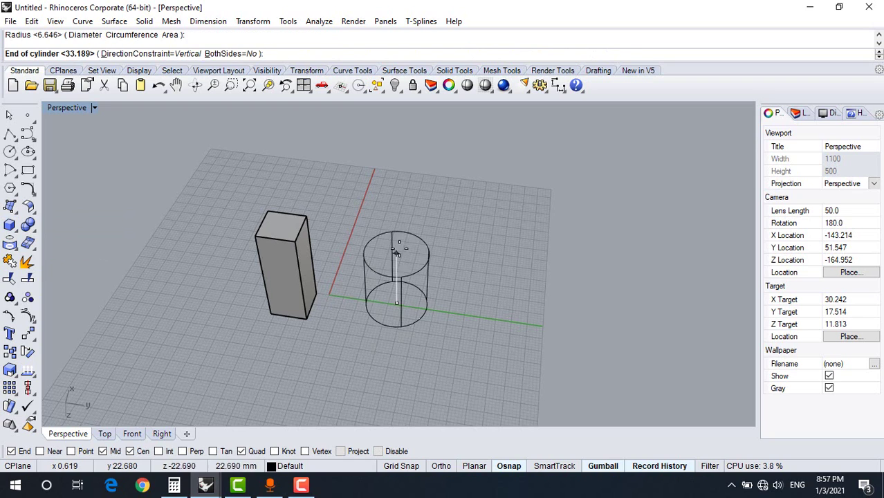
{"action": "left_click", "coordinate": [393, 216]}
Draw an upright solid cone with a wide base on the far side of the cylinder, in line with the other solids.
{"action": "left_click", "coordinate": [14, 228]}
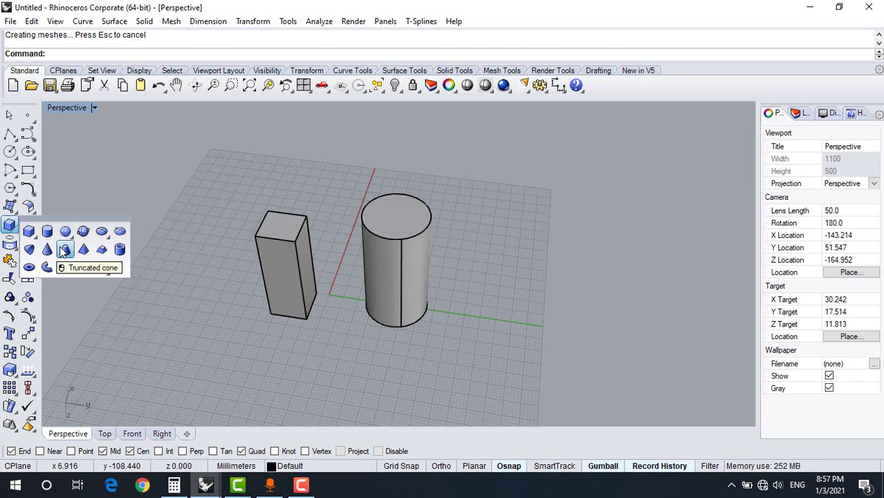
{"action": "left_click", "coordinate": [47, 249]}
{"action": "left_click", "coordinate": [534, 313]}
{"action": "left_click", "coordinate": [595, 317]}
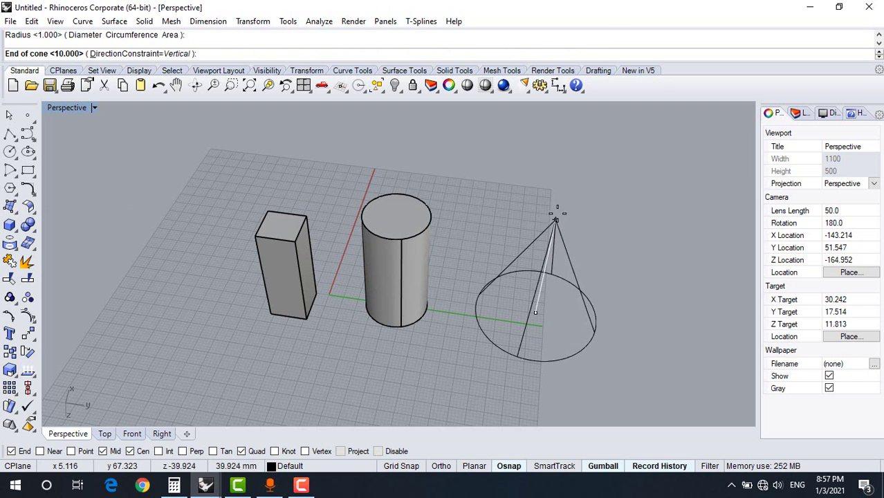
{"action": "left_click", "coordinate": [557, 197]}
Examine the box, cylinder and cone from several angles, checking the cylinder and cone individually.
{"action": "right_click_drag", "start_coordinate": [493, 243], "coordinate": [422, 227]}
{"action": "scroll", "coordinate": [518, 210], "scroll_direction": "down", "scroll_amount": 6}
{"action": "scroll", "coordinate": [525, 190], "scroll_direction": "up", "scroll_amount": 5}
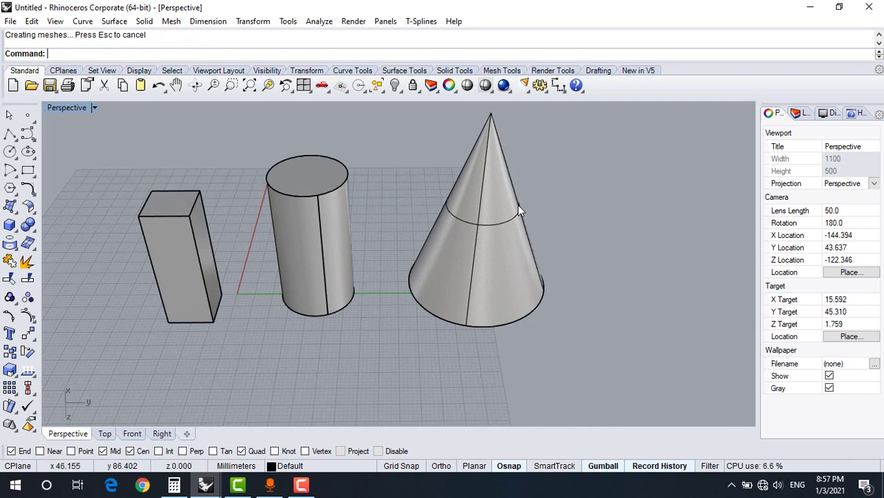
{"action": "scroll", "coordinate": [517, 207], "scroll_direction": "down", "scroll_amount": 5}
{"action": "scroll", "coordinate": [526, 235], "scroll_direction": "up", "scroll_amount": 3}
{"action": "right_click_drag", "start_coordinate": [530, 242], "coordinate": [452, 220]}
{"action": "scroll", "coordinate": [560, 211], "scroll_direction": "down", "scroll_amount": 4}
{"action": "scroll", "coordinate": [448, 218], "scroll_direction": "up", "scroll_amount": 6}
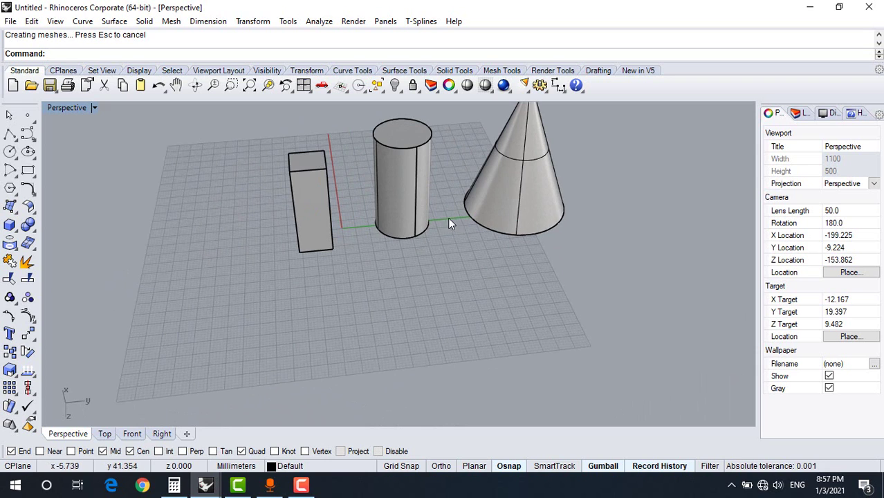
{"action": "left_click", "coordinate": [412, 181]}
{"action": "left_click", "coordinate": [502, 181]}
{"action": "left_click", "coordinate": [413, 179]}
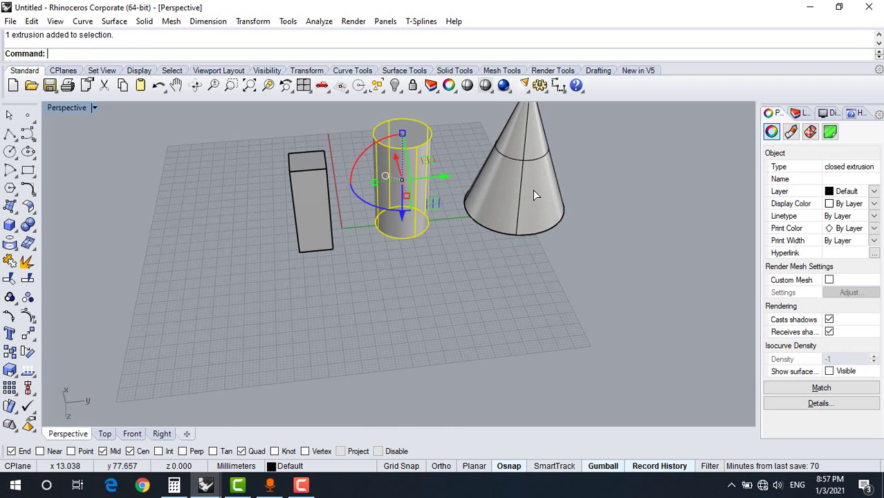
{"action": "left_click", "coordinate": [532, 190]}
{"action": "left_click", "coordinate": [473, 288]}
{"action": "scroll", "coordinate": [473, 287], "scroll_direction": "down", "scroll_amount": 4}
{"action": "right_click_drag", "start_coordinate": [473, 287], "coordinate": [414, 259]}
{"action": "scroll", "coordinate": [435, 196], "scroll_direction": "up", "scroll_amount": 3}
{"action": "scroll", "coordinate": [452, 221], "scroll_direction": "up", "scroll_amount": 2}
{"action": "scroll", "coordinate": [453, 221], "scroll_direction": "down", "scroll_amount": 3}
{"action": "scroll", "coordinate": [341, 260], "scroll_direction": "up", "scroll_amount": 7}
{"action": "scroll", "coordinate": [341, 260], "scroll_direction": "down", "scroll_amount": 6}
{"action": "right_click_drag", "start_coordinate": [341, 260], "coordinate": [422, 239]}
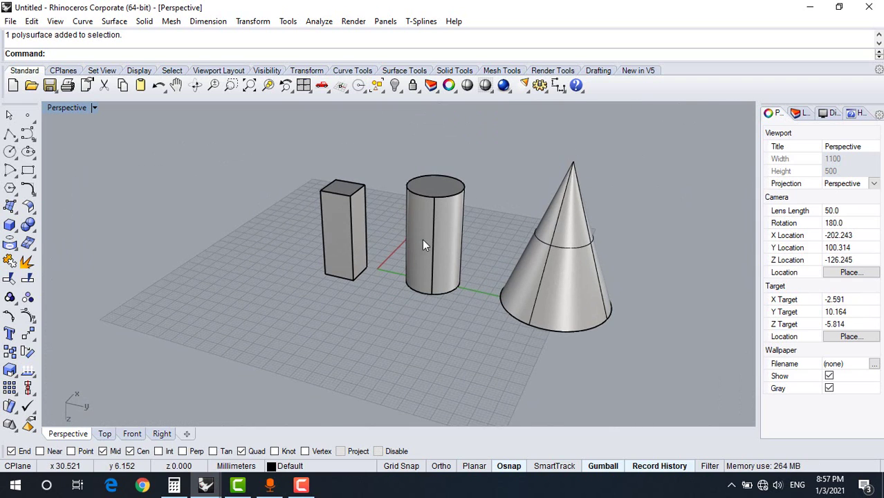
{"action": "scroll", "coordinate": [418, 238], "scroll_direction": "up", "scroll_amount": 2}
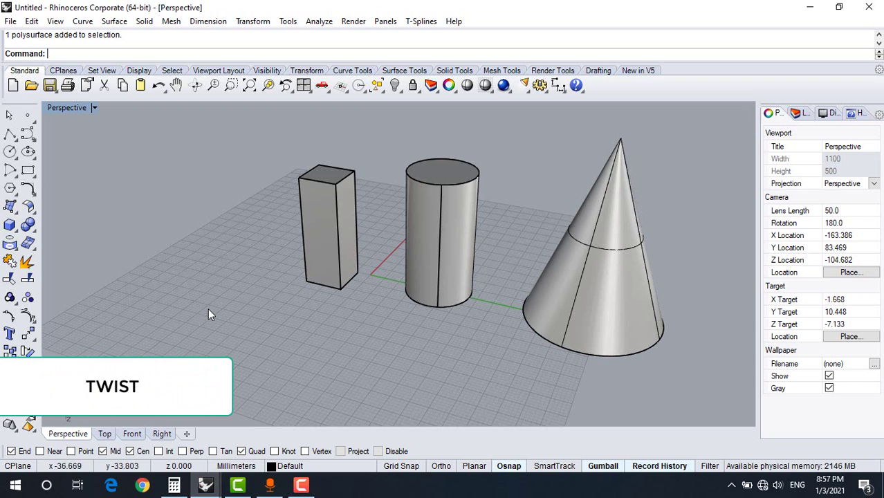
Start the Twist command and choose the tall box as the object to twist.
{"action": "left_click", "coordinate": [33, 339]}
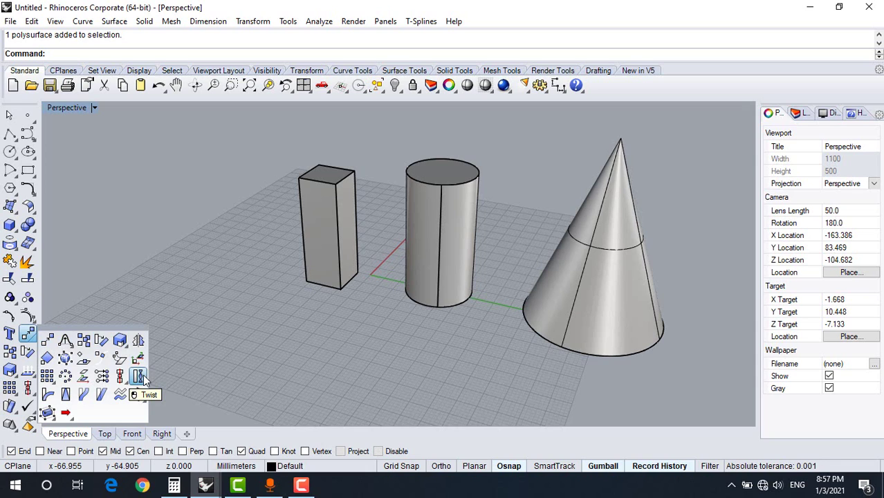
{"action": "key", "text": "Return"}
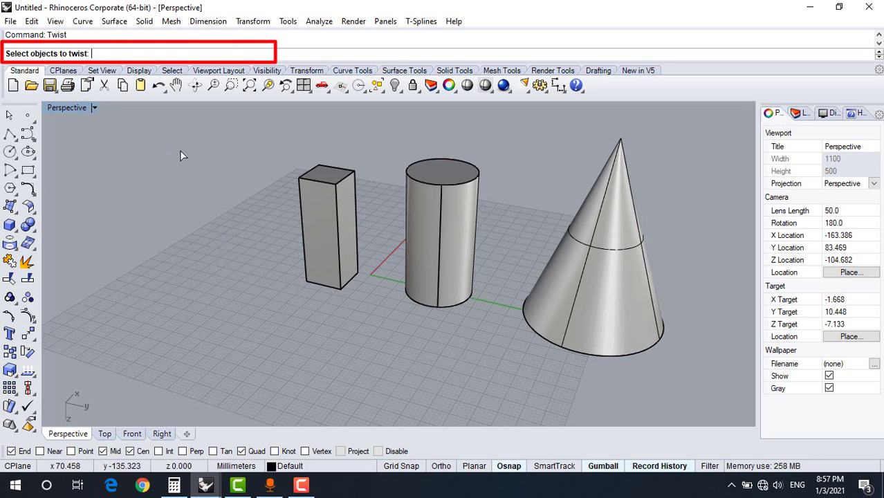
{"action": "left_click", "coordinate": [339, 216]}
{"action": "scroll", "coordinate": [285, 238], "scroll_direction": "down", "scroll_amount": 4}
{"action": "right_click_drag", "start_coordinate": [277, 251], "coordinate": [171, 273]}
{"action": "scroll", "coordinate": [175, 267], "scroll_direction": "up", "scroll_amount": 4}
{"action": "right_click_drag", "start_coordinate": [178, 193], "coordinate": [260, 252]}
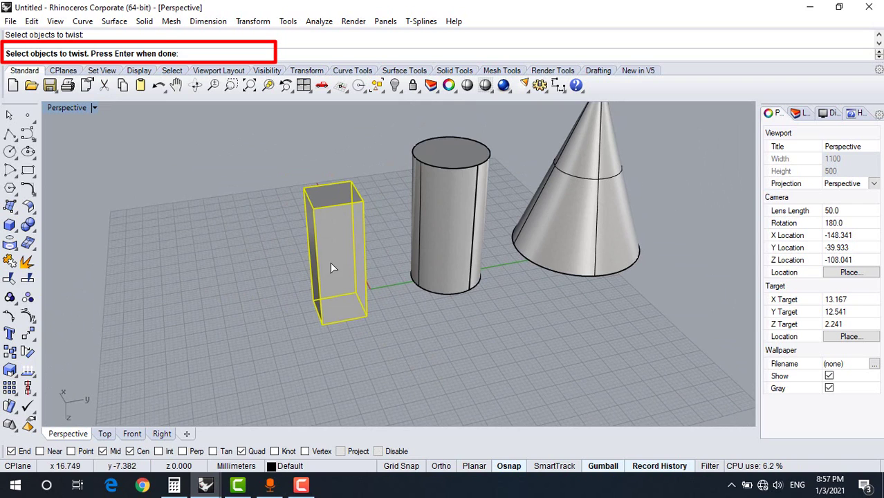
{"action": "key", "text": "Return"}
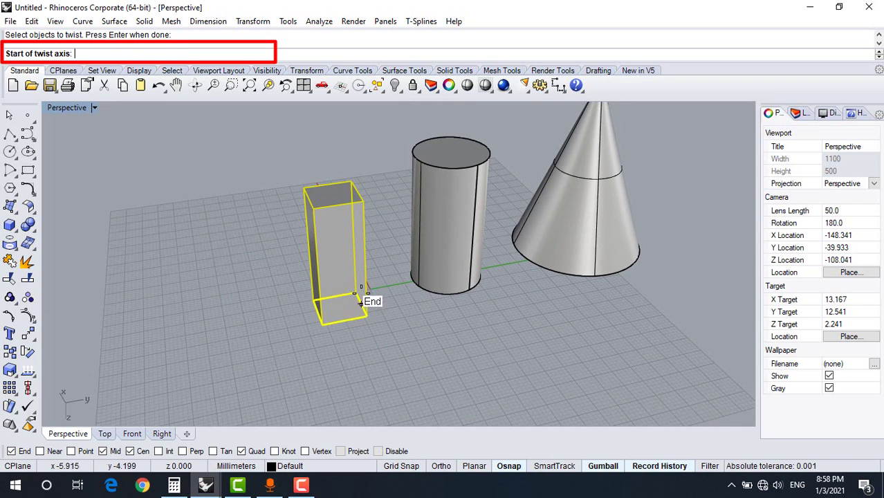
Set the start of the twist axis at the center of the box's base face using SmartTrack from two edge midpoints.
{"action": "scroll", "coordinate": [323, 315], "scroll_direction": "up", "scroll_amount": 3}
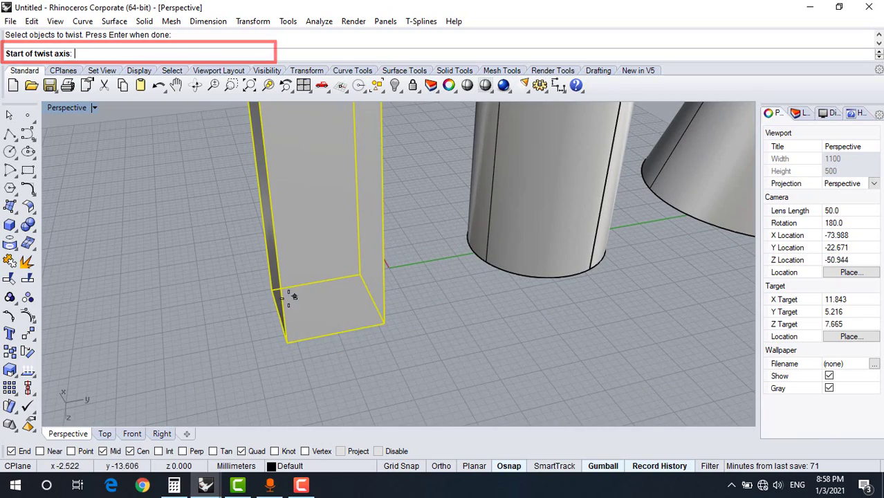
{"action": "right_click_drag", "start_coordinate": [325, 304], "coordinate": [338, 183]}
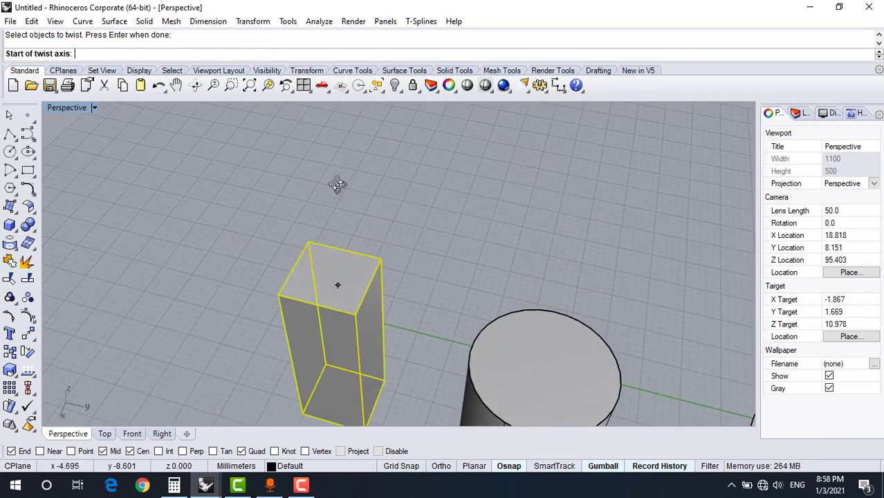
{"action": "scroll", "coordinate": [331, 280], "scroll_direction": "up", "scroll_amount": 9}
{"action": "scroll", "coordinate": [381, 355], "scroll_direction": "down", "scroll_amount": 2}
{"action": "right_click_drag", "start_coordinate": [380, 353], "coordinate": [337, 303]}
{"action": "scroll", "coordinate": [338, 303], "scroll_direction": "up", "scroll_amount": 5}
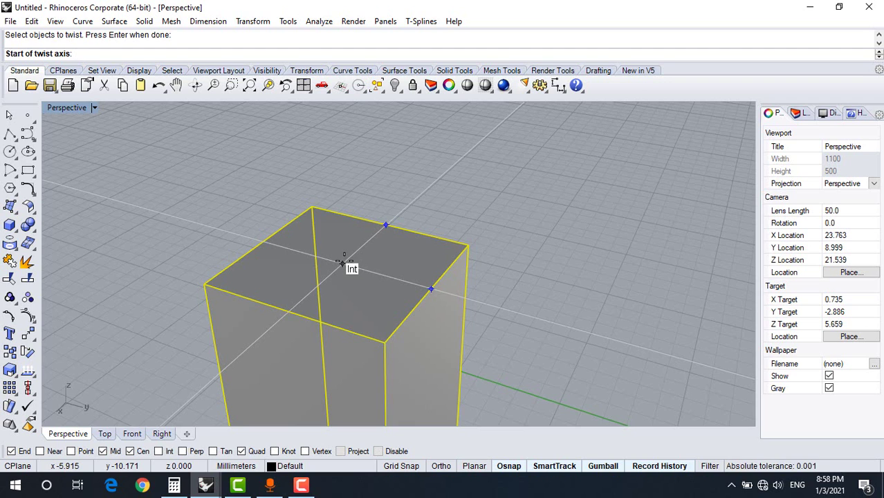
{"action": "right_click_drag", "start_coordinate": [644, 354], "coordinate": [584, 235]}
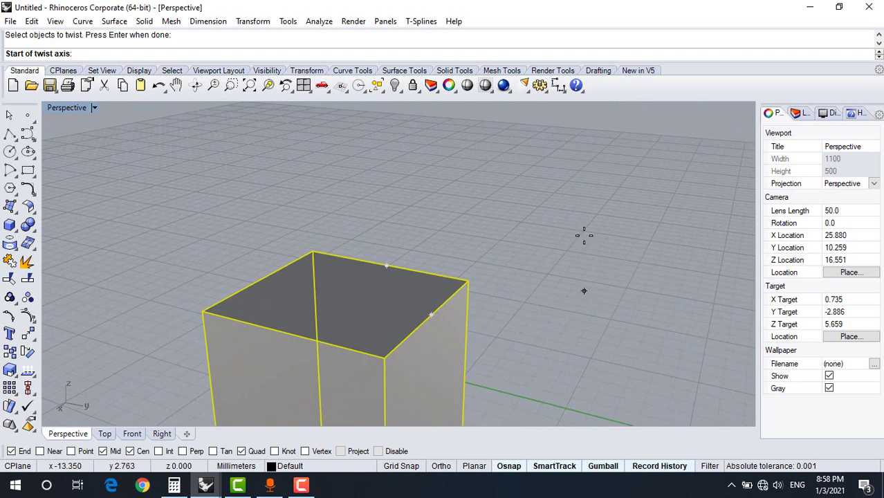
{"action": "left_click", "coordinate": [435, 313]}
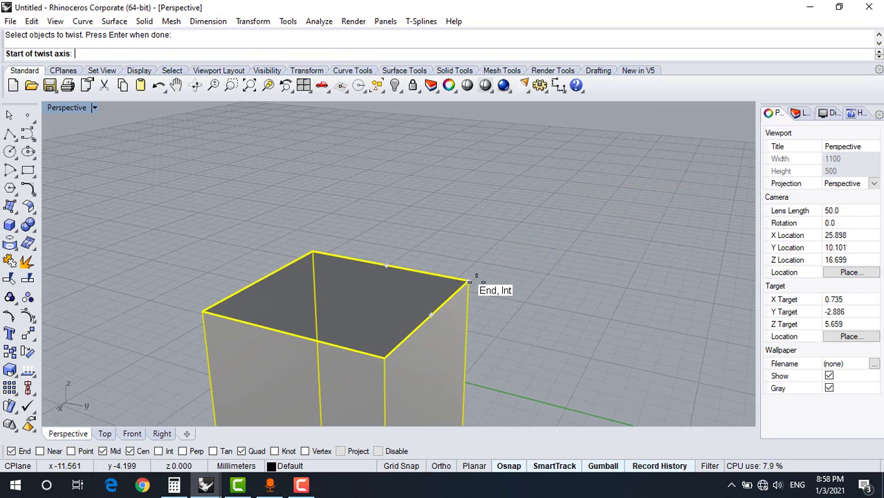
{"action": "left_click", "coordinate": [346, 296]}
Set the end of the twist axis at the center of the box's opposite end face, tracking from its edge midpoints.
{"action": "scroll", "coordinate": [367, 311], "scroll_direction": "down", "scroll_amount": 13}
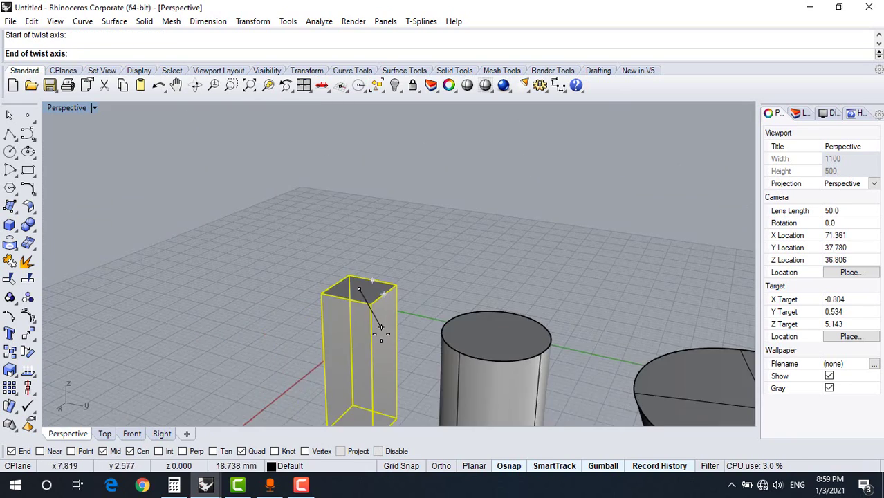
{"action": "right_click_drag", "start_coordinate": [381, 328], "coordinate": [387, 415]}
{"action": "right_click_drag", "start_coordinate": [356, 464], "coordinate": [304, 485]}
{"action": "right_click_drag", "start_coordinate": [332, 405], "coordinate": [362, 162]}
{"action": "right_click_drag", "start_coordinate": [367, 198], "coordinate": [361, 221]}
{"action": "right_click_drag", "start_coordinate": [355, 298], "coordinate": [353, 364]}
{"action": "scroll", "coordinate": [352, 364], "scroll_direction": "up", "scroll_amount": 9}
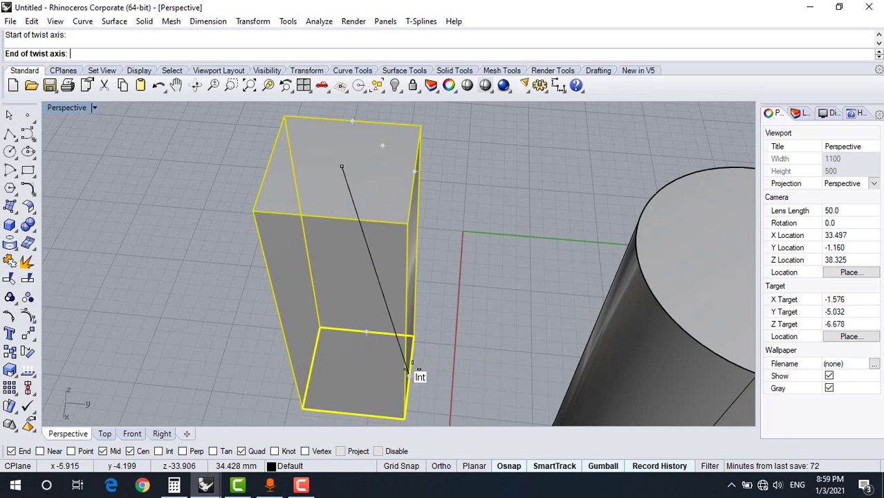
{"action": "left_click", "coordinate": [369, 377]}
Twist the box along its full height with two reference points on opposite sides, constraining the second one orthogonally.
{"action": "right_click_drag", "start_coordinate": [368, 377], "coordinate": [394, 412]}
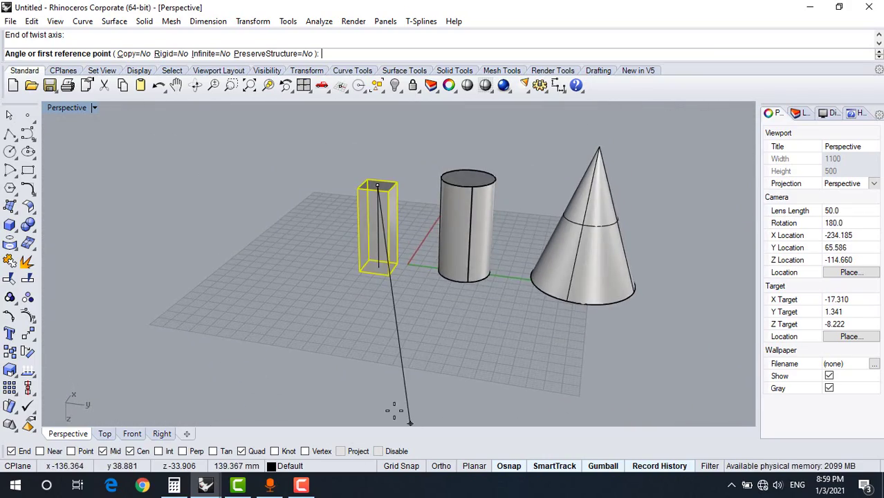
{"action": "scroll", "coordinate": [377, 242], "scroll_direction": "down", "scroll_amount": 4}
{"action": "right_click_drag", "start_coordinate": [373, 234], "coordinate": [138, 249]}
{"action": "scroll", "coordinate": [294, 250], "scroll_direction": "up", "scroll_amount": 7}
{"action": "right_click_drag", "start_coordinate": [294, 251], "coordinate": [346, 237]}
{"action": "left_click", "coordinate": [192, 230]}
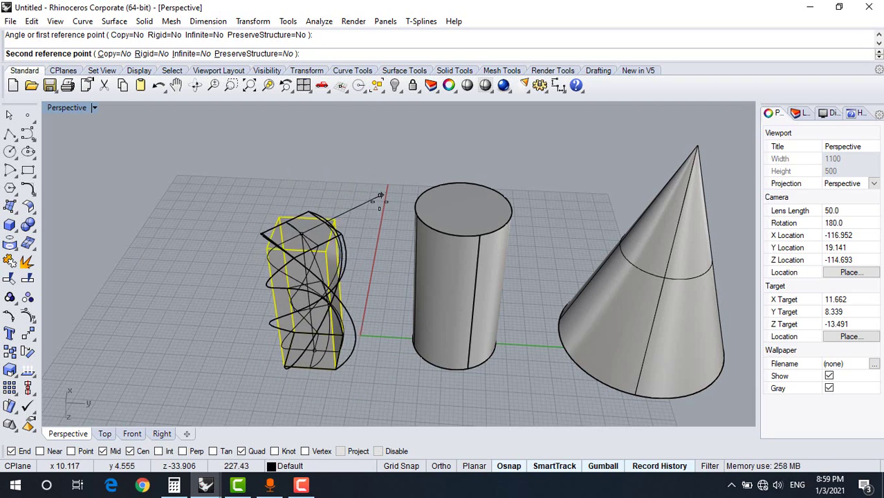
{"action": "key", "text": "shift"}
{"action": "left_click", "coordinate": [376, 220], "text": "shift"}
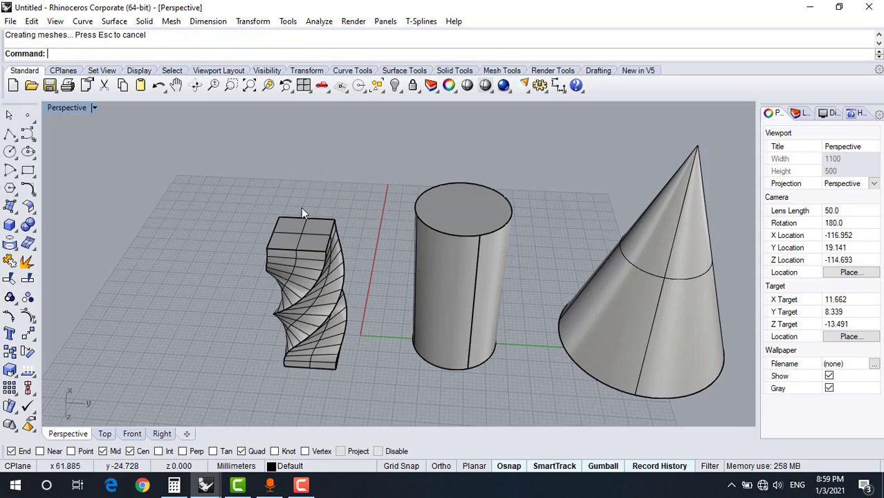
Inspect the twisted box from several sides and undo its twist.
{"action": "mouse_move", "coordinate": [303, 212]}
{"action": "right_mouse_down"}
{"action": "mouse_move", "coordinate": [387, 223]}
{"action": "mouse_move", "coordinate": [480, 309]}
{"action": "mouse_move", "coordinate": [367, 290]}
{"action": "mouse_move", "coordinate": [359, 241]}
{"action": "mouse_move", "coordinate": [315, 219]}
{"action": "right_mouse_up"}
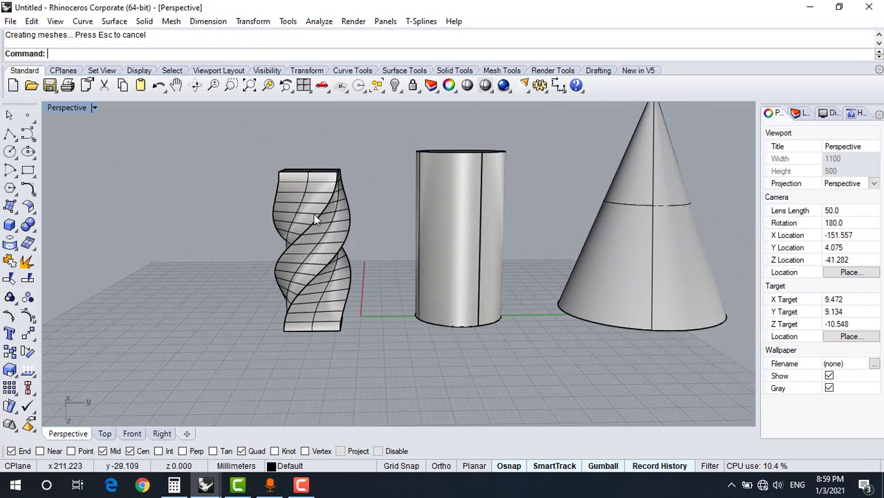
{"action": "scroll", "coordinate": [307, 266], "scroll_direction": "up", "scroll_amount": 5}
{"action": "scroll", "coordinate": [302, 321], "scroll_direction": "down", "scroll_amount": 6}
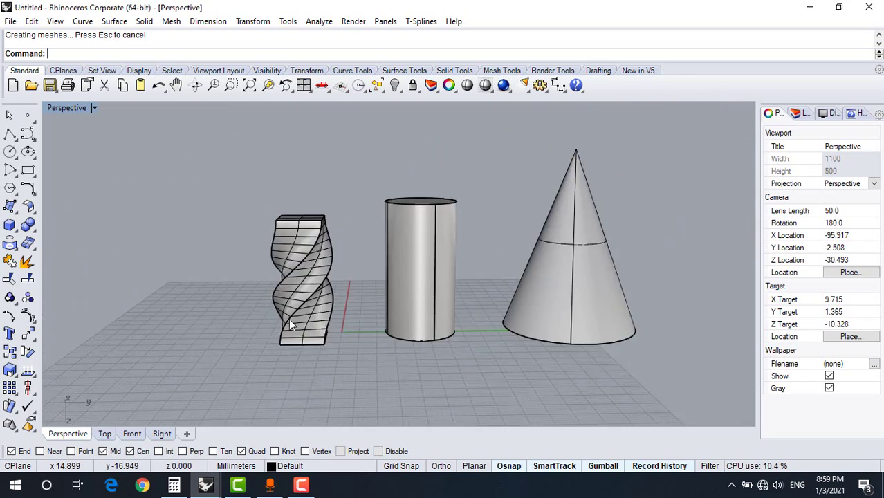
{"action": "right_click_drag", "start_coordinate": [289, 323], "coordinate": [173, 345]}
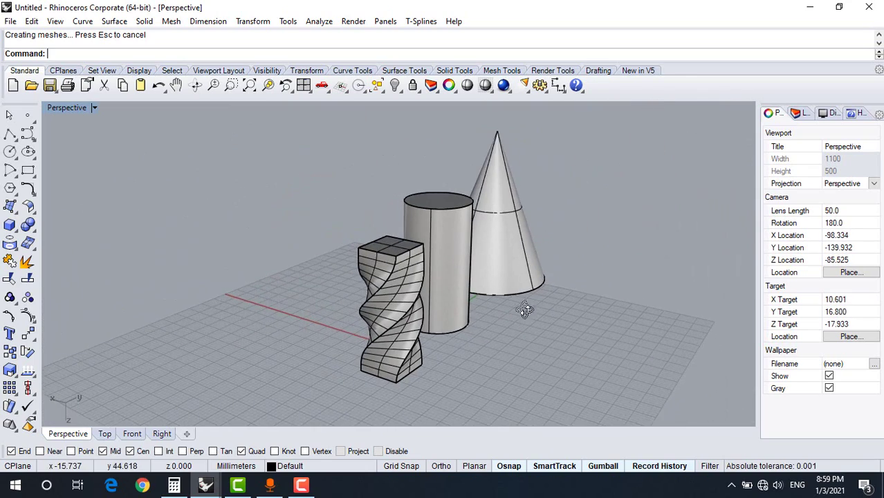
{"action": "right_click_drag", "start_coordinate": [526, 309], "coordinate": [594, 311]}
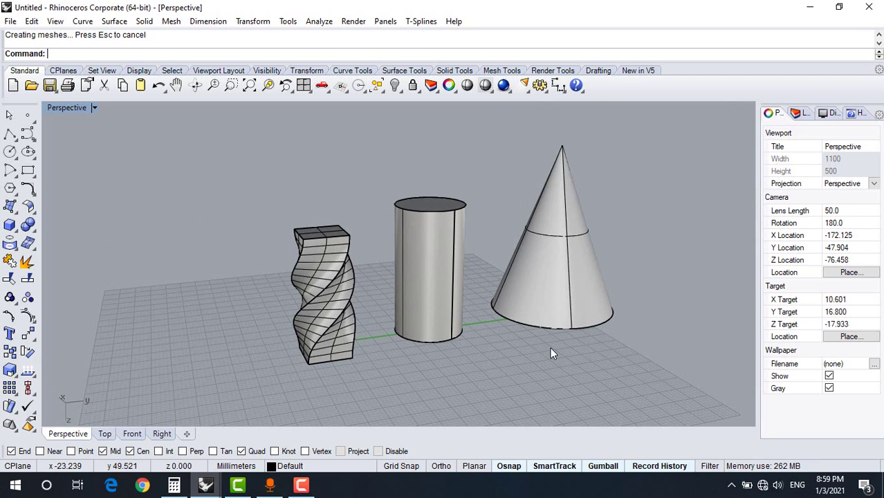
{"action": "key", "text": "ctrl+z"}
{"action": "left_click", "coordinate": [366, 220]}
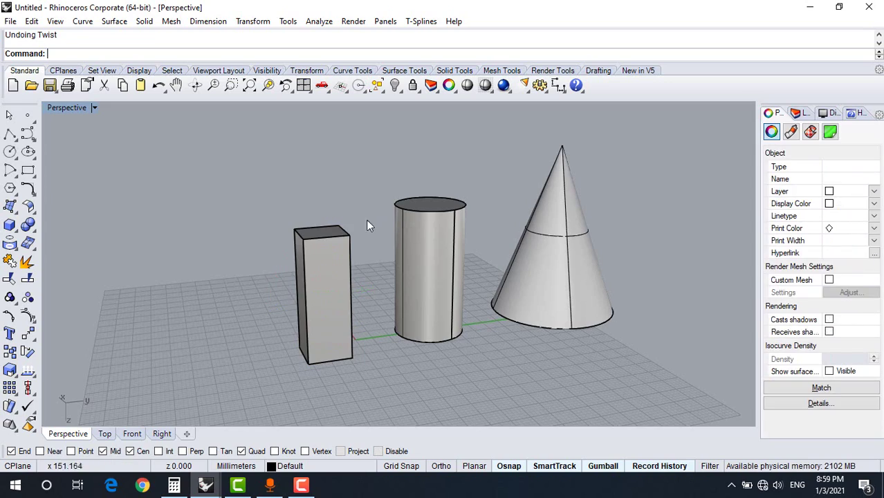
Draw a line joining the midpoints of two opposite edges of the box's base face and move it to about half the box's height.
{"action": "right_click_drag", "start_coordinate": [366, 220], "coordinate": [28, 137]}
{"action": "left_click", "coordinate": [28, 136]}
{"action": "scroll", "coordinate": [315, 246], "scroll_direction": "up", "scroll_amount": 4}
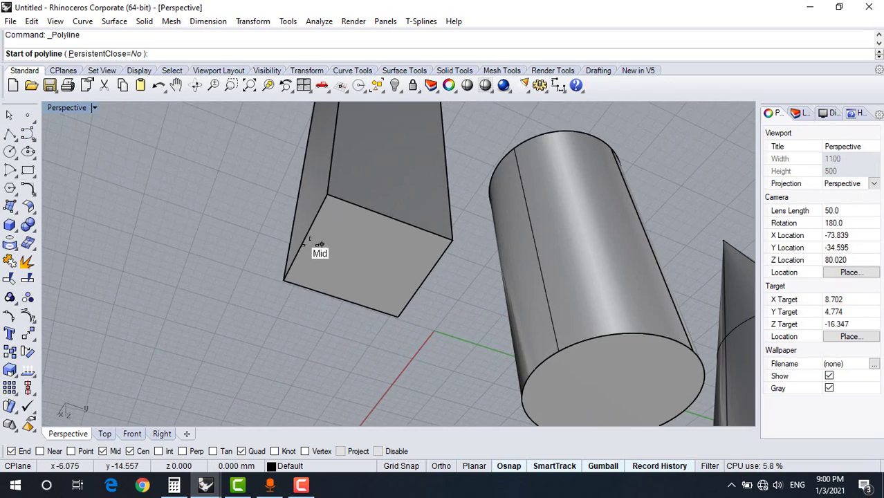
{"action": "left_click", "coordinate": [304, 240]}
{"action": "left_click", "coordinate": [437, 284]}
{"action": "key", "text": "Return"}
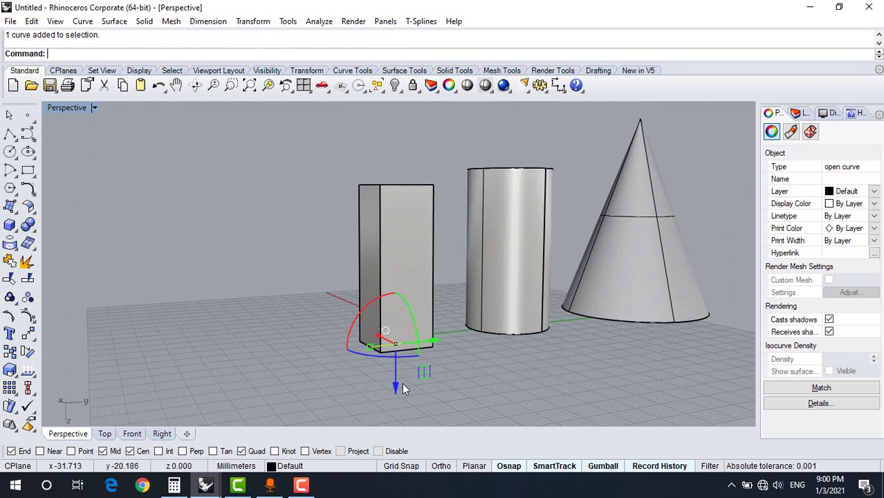
{"action": "left_click_drag", "start_coordinate": [397, 373], "coordinate": [396, 282]}
{"action": "left_click", "coordinate": [299, 256]}
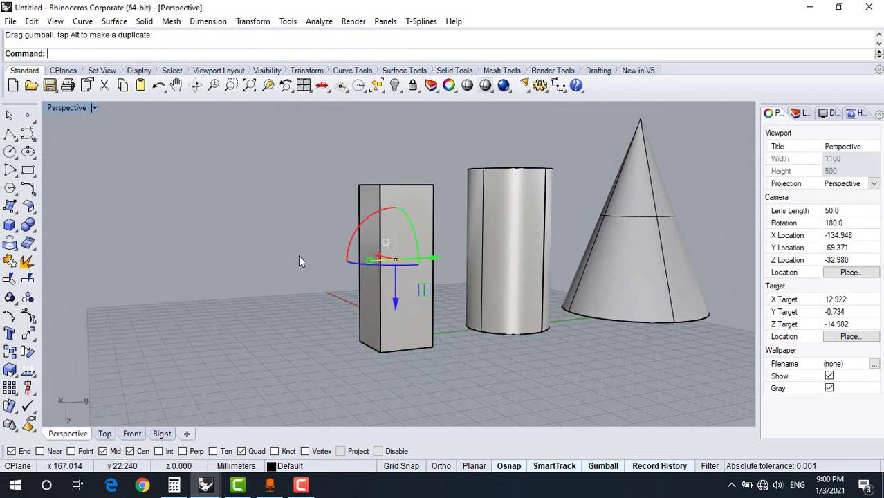
Start Twist on the box with its axis running from the inner line's midpoint to the center of the end face away from the grid.
{"action": "right_click_drag", "start_coordinate": [372, 221], "coordinate": [375, 248]}
{"action": "left_click", "coordinate": [377, 248]}
{"action": "key", "text": "Return"}
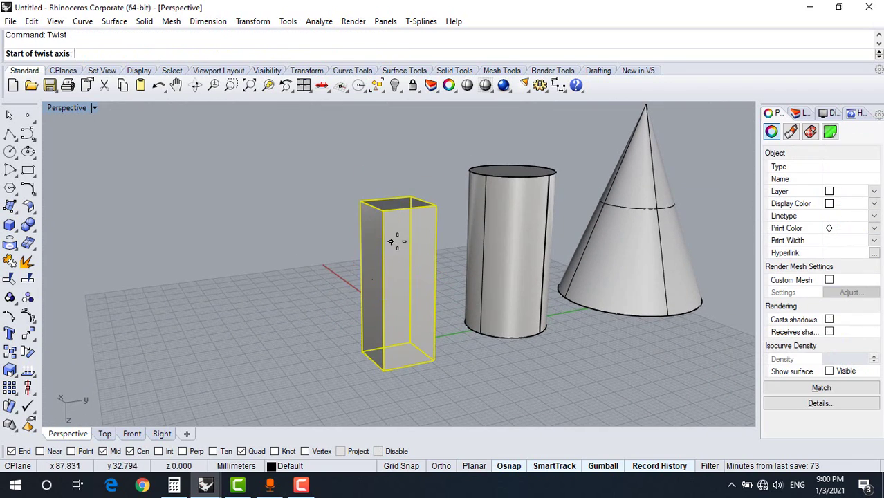
{"action": "left_click", "coordinate": [403, 285]}
{"action": "scroll", "coordinate": [391, 242], "scroll_direction": "up", "scroll_amount": 4}
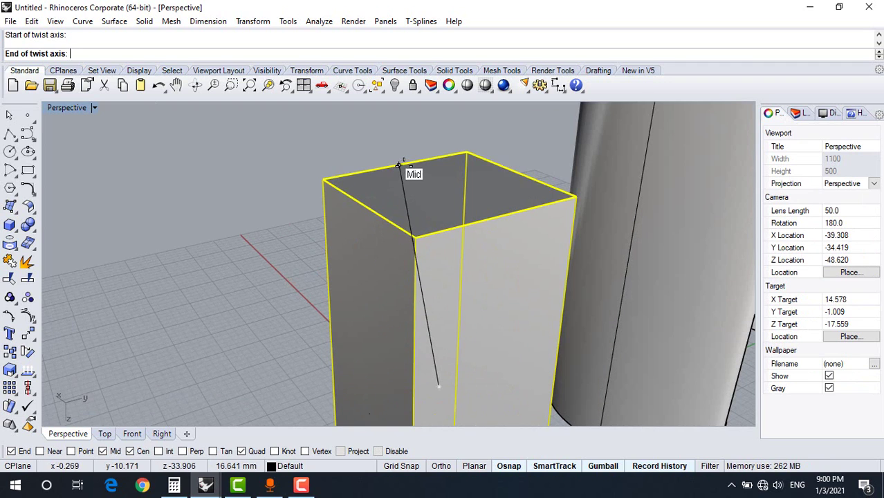
{"action": "left_click", "coordinate": [445, 188]}
Twist the upper half of the box by picking two reference points on opposite sides of it.
{"action": "scroll", "coordinate": [442, 194], "scroll_direction": "down", "scroll_amount": 5}
{"action": "right_click_drag", "start_coordinate": [418, 209], "coordinate": [434, 232]}
{"action": "left_click", "coordinate": [321, 301]}
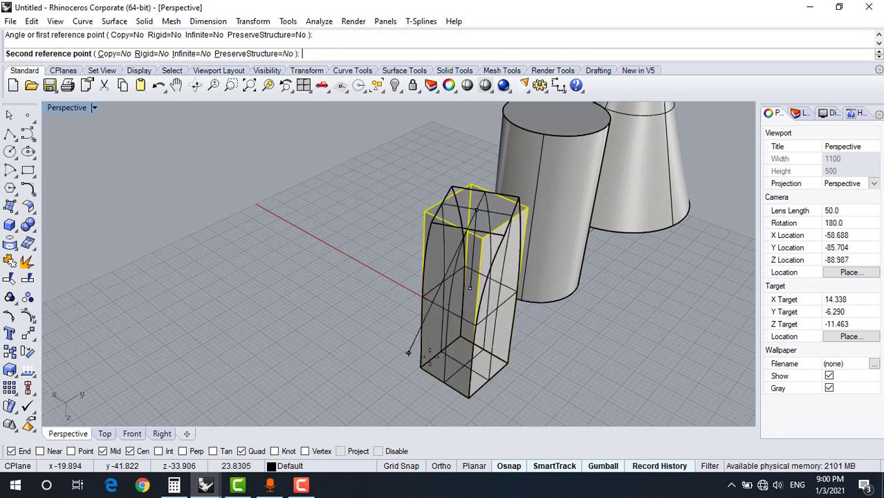
{"action": "left_click", "coordinate": [685, 324]}
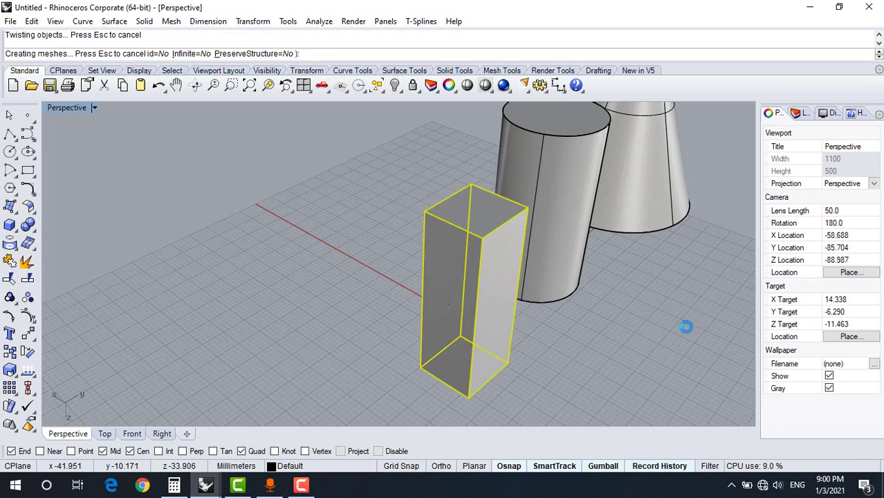
Inspect the half-twisted box from several sides and distances.
{"action": "right_click_drag", "start_coordinate": [624, 336], "coordinate": [475, 232]}
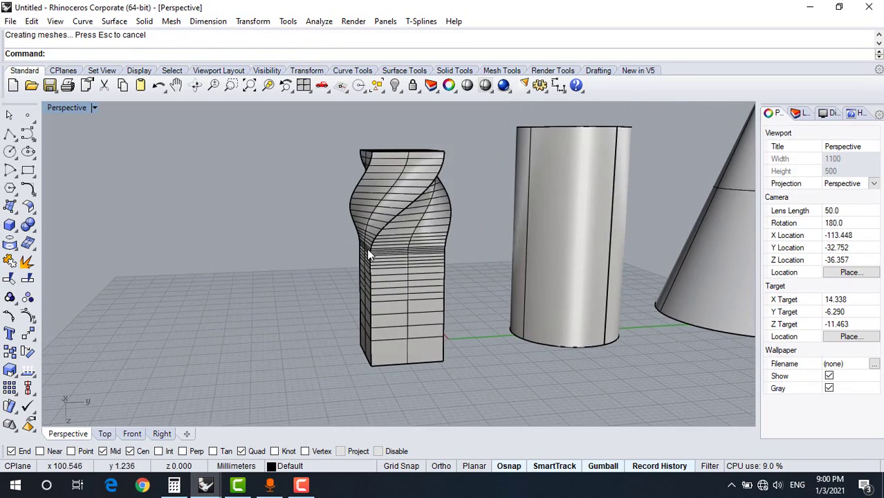
{"action": "scroll", "coordinate": [368, 254], "scroll_direction": "up", "scroll_amount": 3}
{"action": "scroll", "coordinate": [341, 254], "scroll_direction": "down", "scroll_amount": 4}
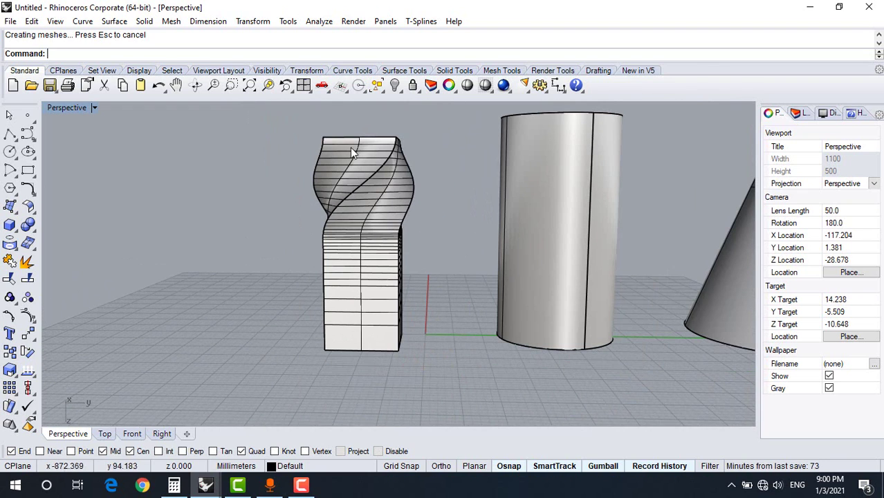
{"action": "scroll", "coordinate": [352, 185], "scroll_direction": "down", "scroll_amount": 2}
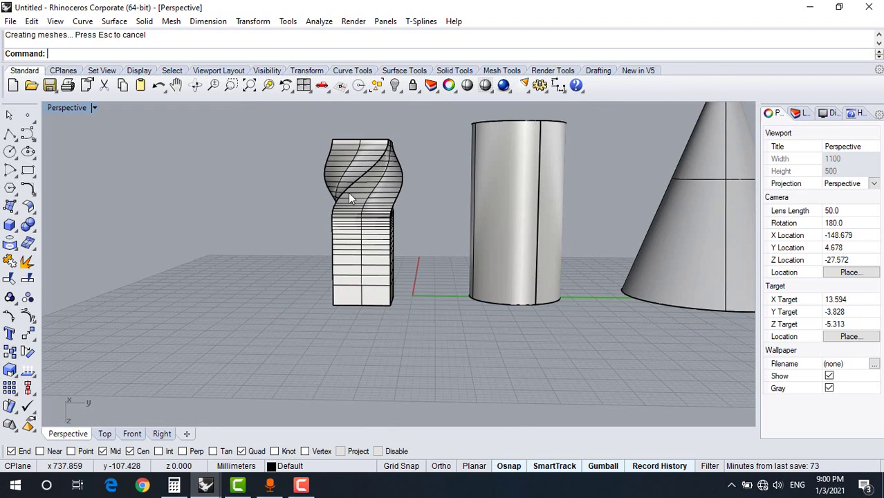
{"action": "scroll", "coordinate": [359, 215], "scroll_direction": "up", "scroll_amount": 4}
{"action": "scroll", "coordinate": [307, 237], "scroll_direction": "down", "scroll_amount": 6}
{"action": "right_click_drag", "start_coordinate": [306, 238], "coordinate": [419, 278]}
{"action": "left_click", "coordinate": [427, 168]}
{"action": "left_click", "coordinate": [424, 171]}
{"action": "scroll", "coordinate": [423, 171], "scroll_direction": "up", "scroll_amount": 6}
{"action": "right_click_drag", "start_coordinate": [423, 171], "coordinate": [462, 178]}
{"action": "scroll", "coordinate": [462, 177], "scroll_direction": "down", "scroll_amount": 6}
{"action": "scroll", "coordinate": [511, 183], "scroll_direction": "up", "scroll_amount": 4}
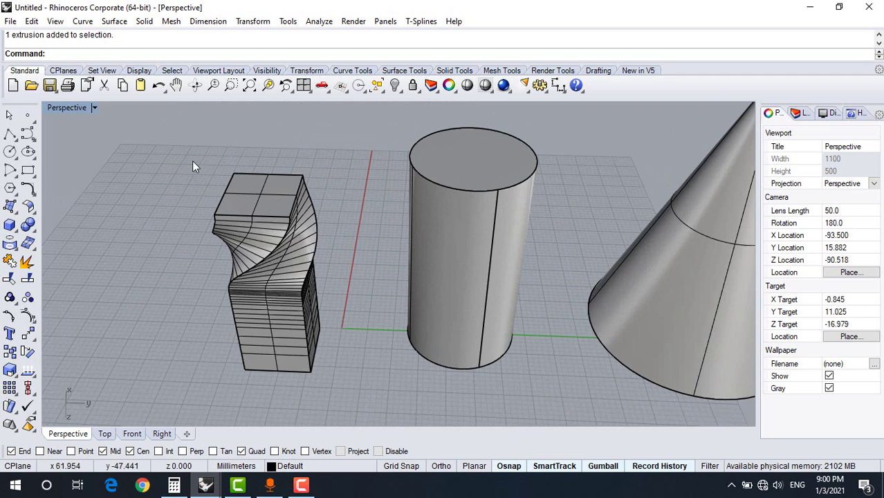
Twist the cylinder about an axis from its base center on the grid to its opposite end's center, using two picked reference points.
{"action": "right_click", "coordinate": [276, 144]}
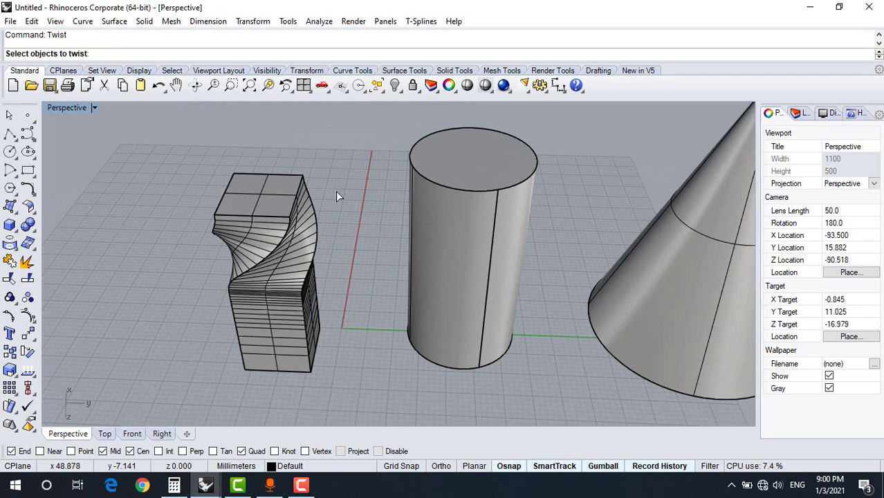
{"action": "left_click", "coordinate": [469, 178]}
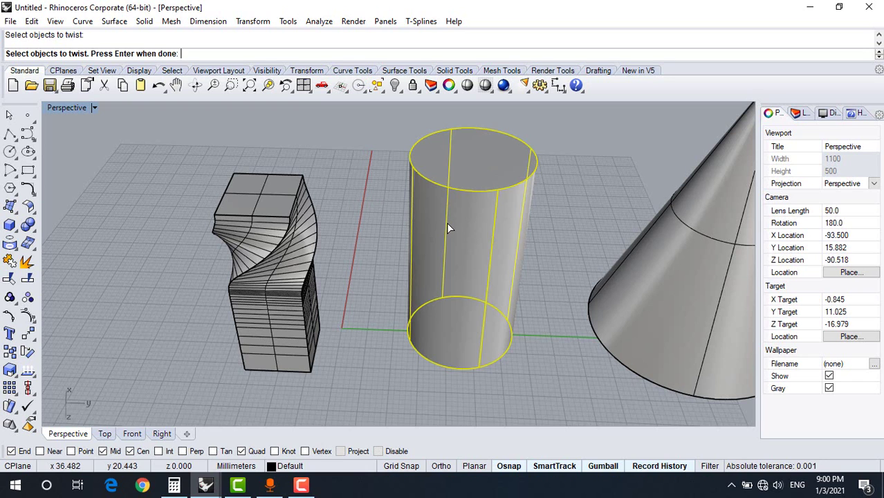
{"action": "key", "text": "Return"}
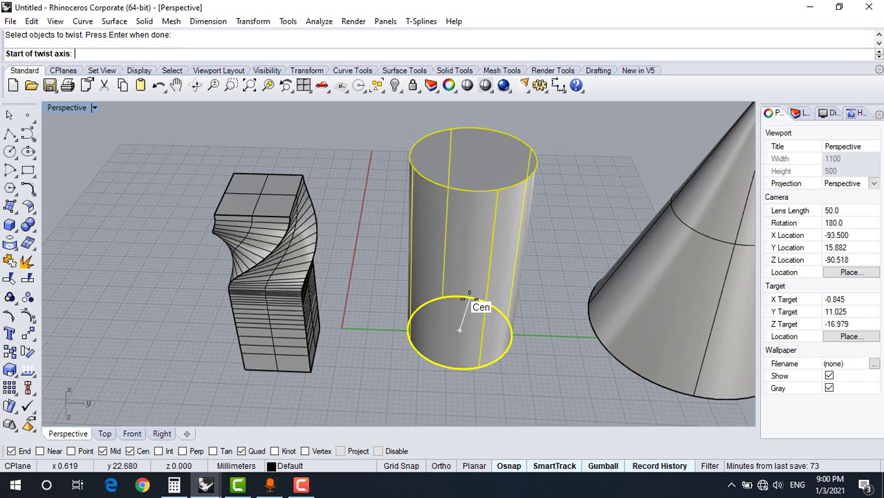
{"action": "left_click", "coordinate": [469, 299]}
{"action": "scroll", "coordinate": [460, 290], "scroll_direction": "down", "scroll_amount": 4}
{"action": "scroll", "coordinate": [476, 191], "scroll_direction": "up", "scroll_amount": 7}
{"action": "left_click", "coordinate": [482, 185]}
{"action": "scroll", "coordinate": [481, 187], "scroll_direction": "down", "scroll_amount": 5}
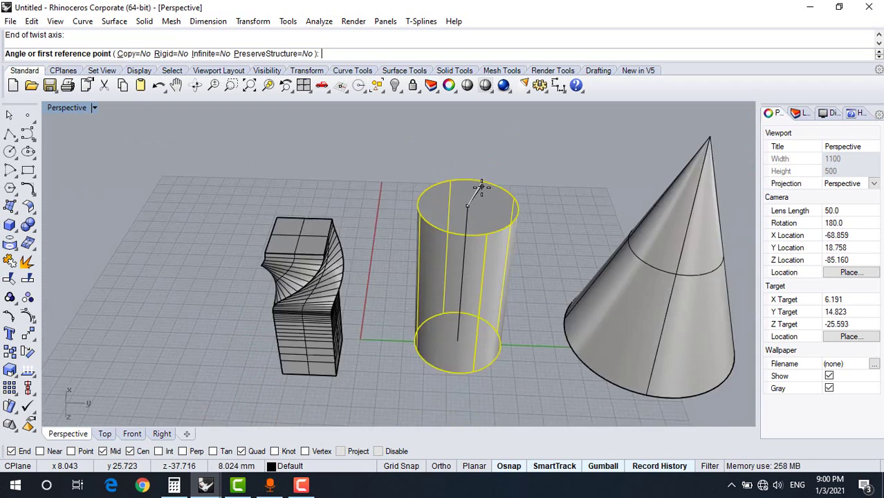
{"action": "scroll", "coordinate": [481, 187], "scroll_direction": "down", "scroll_amount": 2}
{"action": "left_click", "coordinate": [503, 175]}
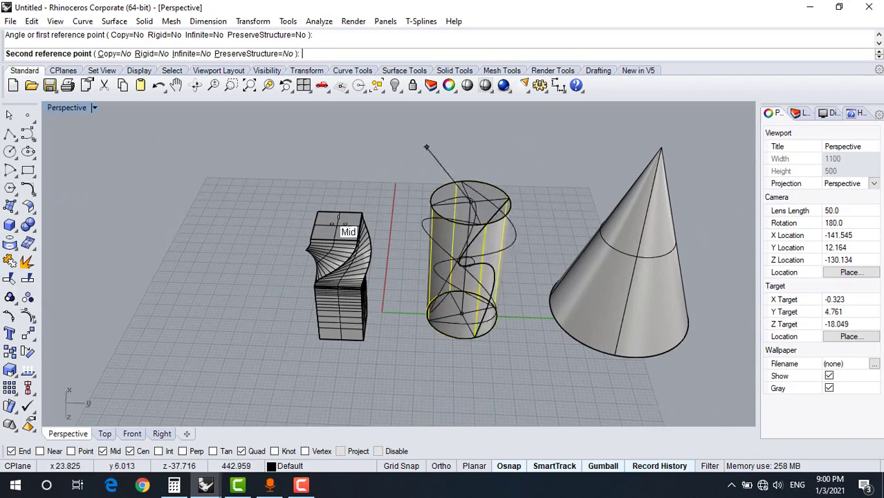
{"action": "left_click", "coordinate": [538, 175]}
Examine the dense surface curves on the twisted cylinder and compare it with the twisted box from several sides.
{"action": "right_click_drag", "start_coordinate": [508, 248], "coordinate": [568, 289]}
{"action": "scroll", "coordinate": [474, 240], "scroll_direction": "up", "scroll_amount": 8}
{"action": "scroll", "coordinate": [578, 231], "scroll_direction": "down", "scroll_amount": 6}
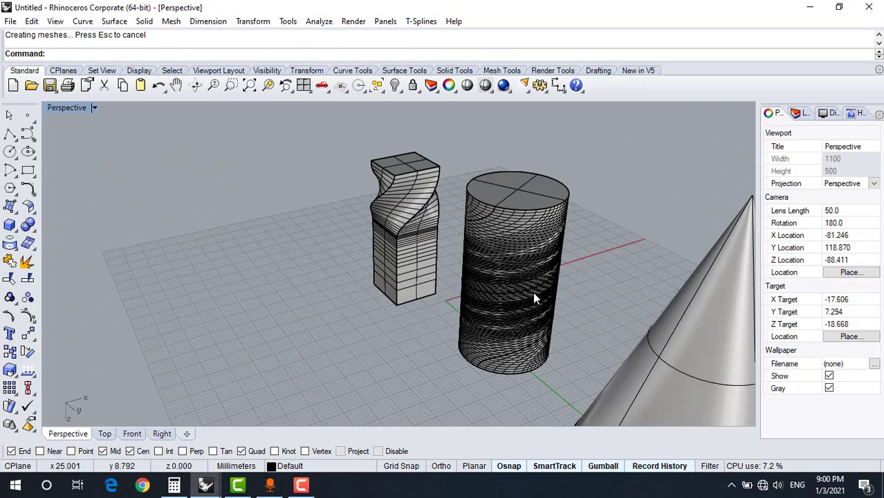
{"action": "left_click", "coordinate": [506, 282]}
{"action": "scroll", "coordinate": [680, 170], "scroll_direction": "up", "scroll_amount": 3}
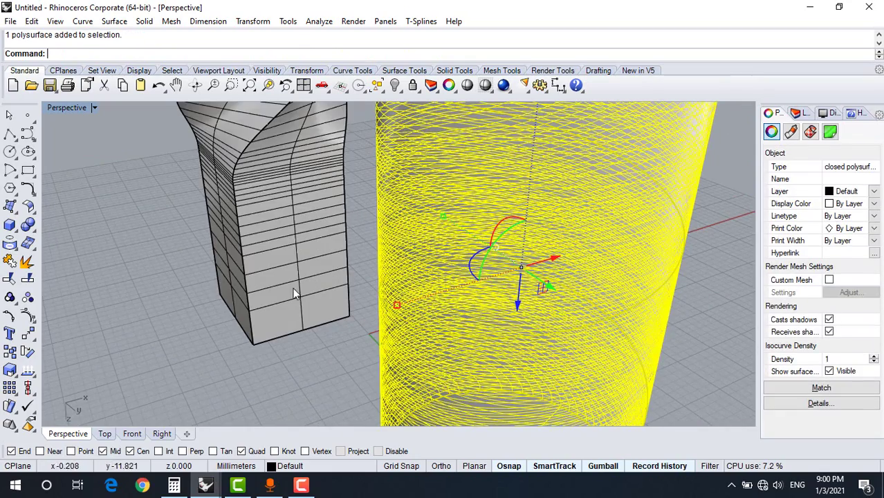
{"action": "key", "text": "Escape"}
{"action": "right_click_drag", "start_coordinate": [293, 294], "coordinate": [258, 304]}
{"action": "scroll", "coordinate": [398, 229], "scroll_direction": "down", "scroll_amount": 5}
{"action": "scroll", "coordinate": [316, 259], "scroll_direction": "up", "scroll_amount": 8}
{"action": "scroll", "coordinate": [317, 253], "scroll_direction": "down", "scroll_amount": 6}
{"action": "scroll", "coordinate": [339, 324], "scroll_direction": "down", "scroll_amount": 6}
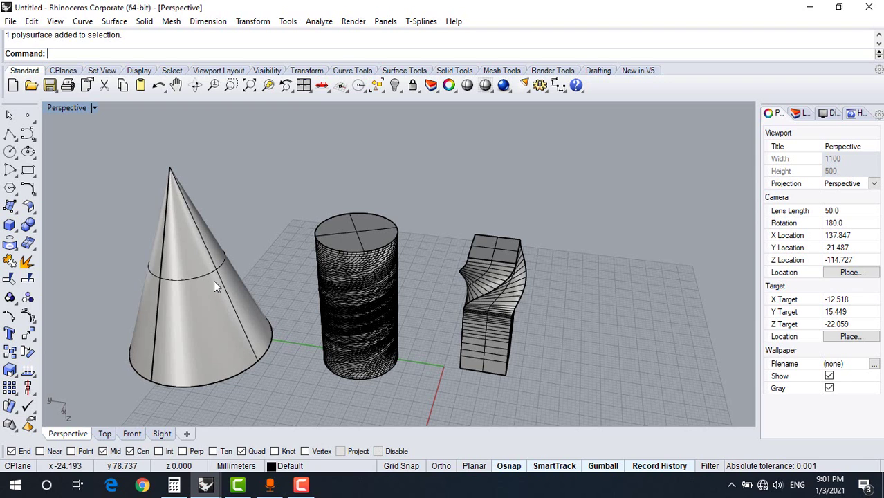
Undo the twists of the cylinder and the box, leaving nothing selected.
{"action": "key", "text": "ctrl+z"}
{"action": "left_click", "coordinate": [472, 202]}
{"action": "right_click_drag", "start_coordinate": [473, 202], "coordinate": [476, 254]}
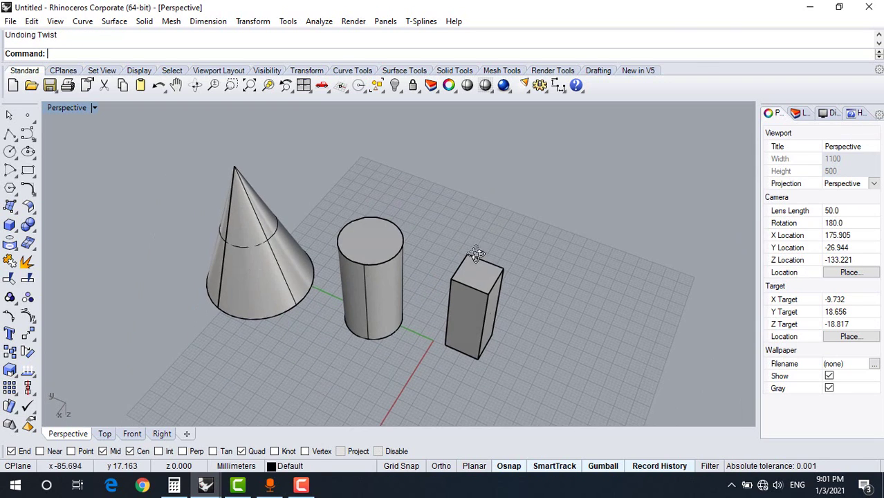
{"action": "left_click", "coordinate": [262, 242]}
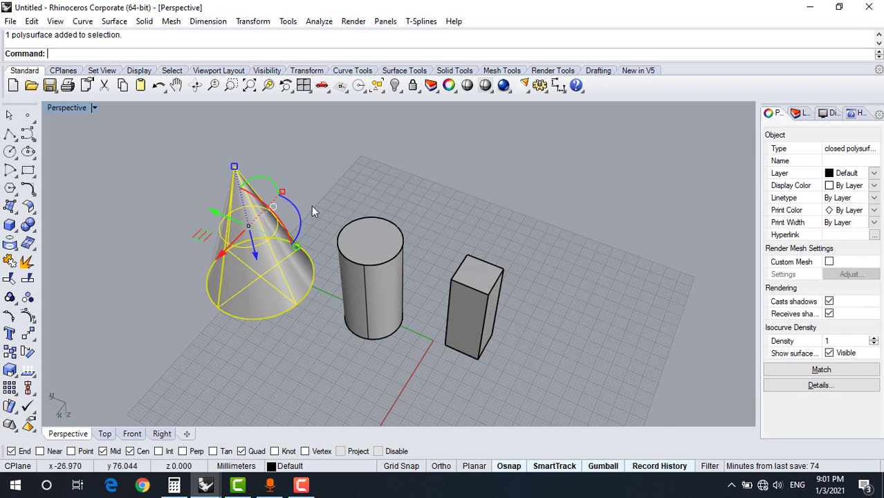
{"action": "left_click", "coordinate": [243, 347]}
{"action": "right_click_drag", "start_coordinate": [244, 348], "coordinate": [213, 311]}
{"action": "scroll", "coordinate": [216, 314], "scroll_direction": "up", "scroll_amount": 2}
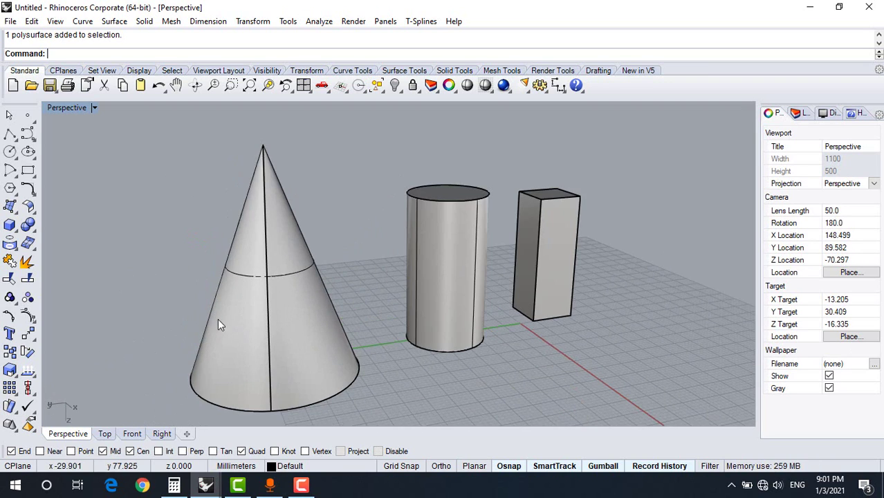
{"action": "scroll", "coordinate": [383, 213], "scroll_direction": "down", "scroll_amount": 6}
{"action": "right_click_drag", "start_coordinate": [383, 213], "coordinate": [466, 236]}
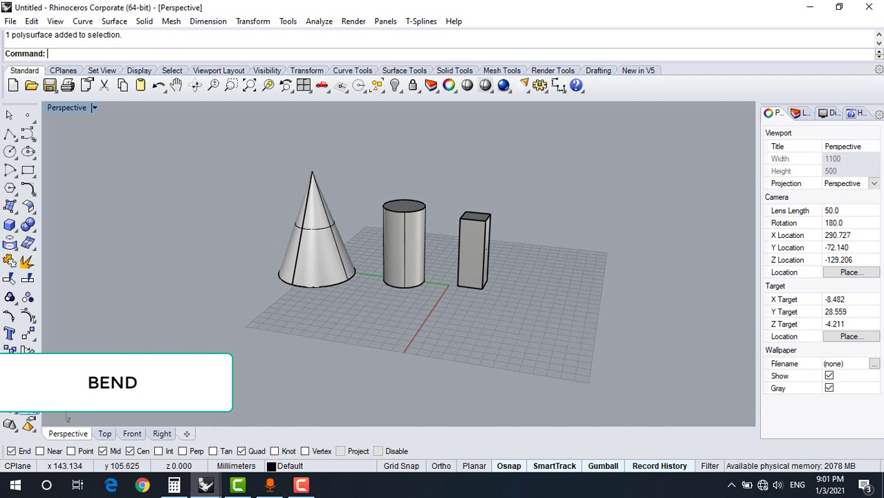
{"action": "left_click", "coordinate": [19, 414]}
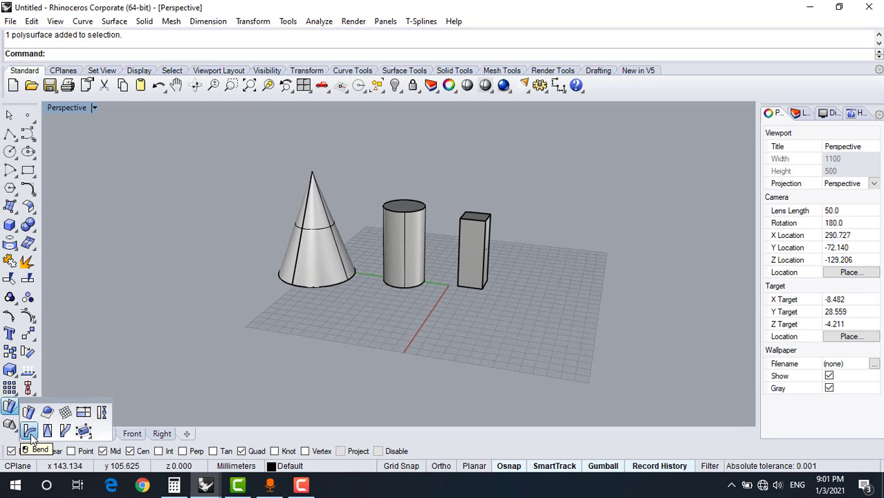
{"action": "left_click", "coordinate": [31, 339]}
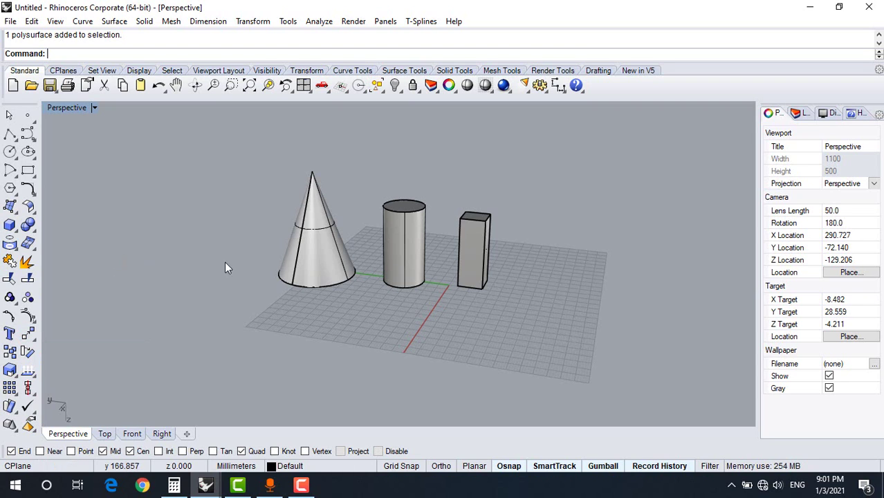
{"action": "right_click_drag", "start_coordinate": [227, 266], "coordinate": [241, 266]}
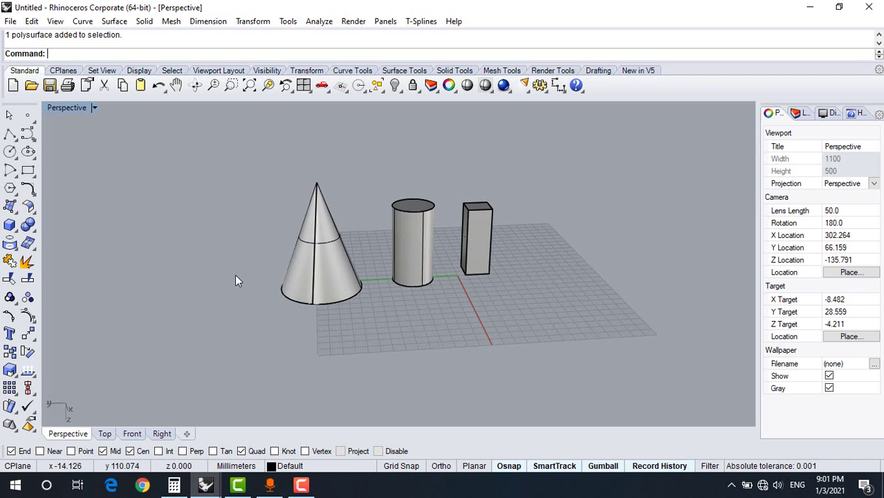
Show the Front view and select the box, cylinder, cone and leftover line together.
{"action": "left_click", "coordinate": [132, 434]}
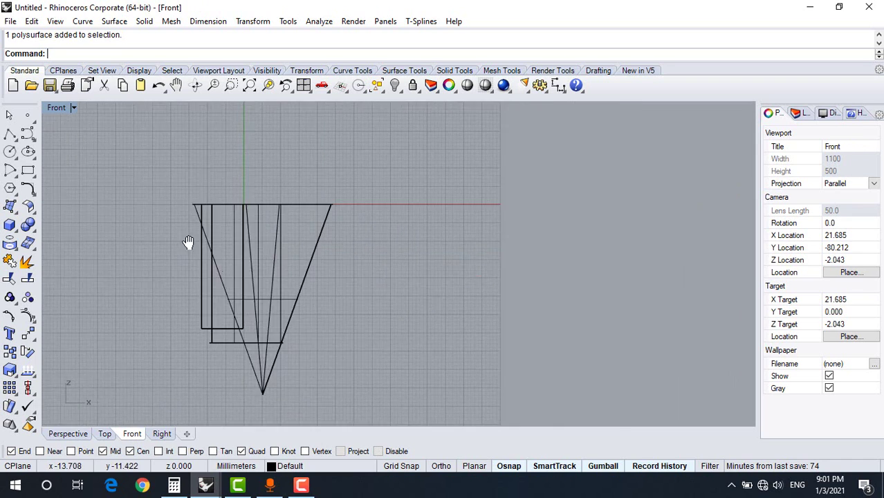
{"action": "scroll", "coordinate": [371, 222], "scroll_direction": "down", "scroll_amount": 3}
{"action": "right_click_drag", "start_coordinate": [371, 223], "coordinate": [402, 241]}
{"action": "left_click_drag", "start_coordinate": [454, 320], "coordinate": [366, 267]}
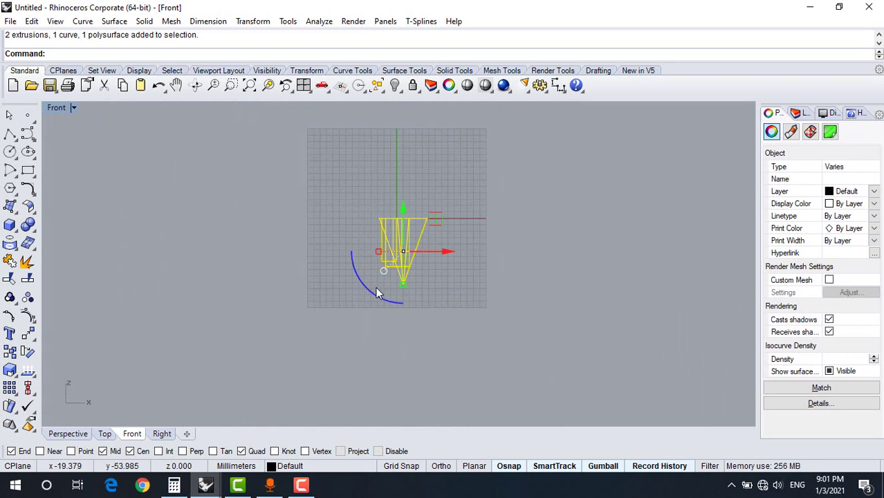
{"action": "key", "text": "Return"}
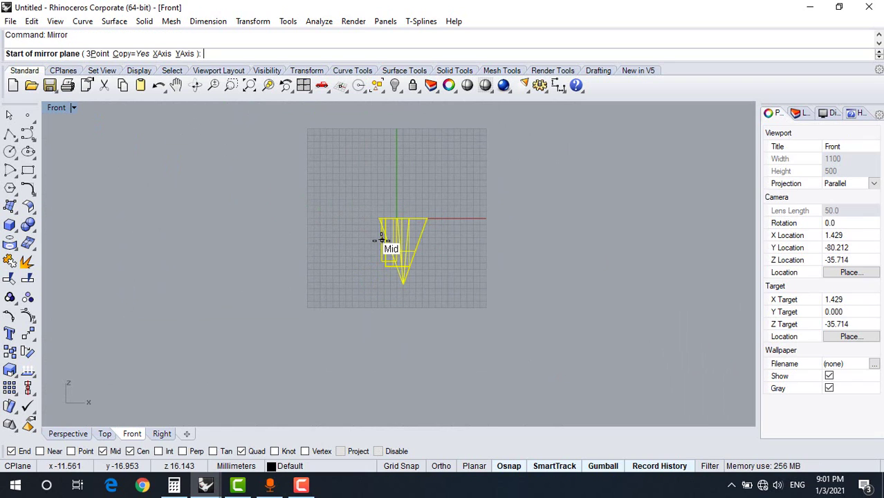
{"action": "left_click", "coordinate": [381, 239]}
{"action": "key", "text": "Escape"}
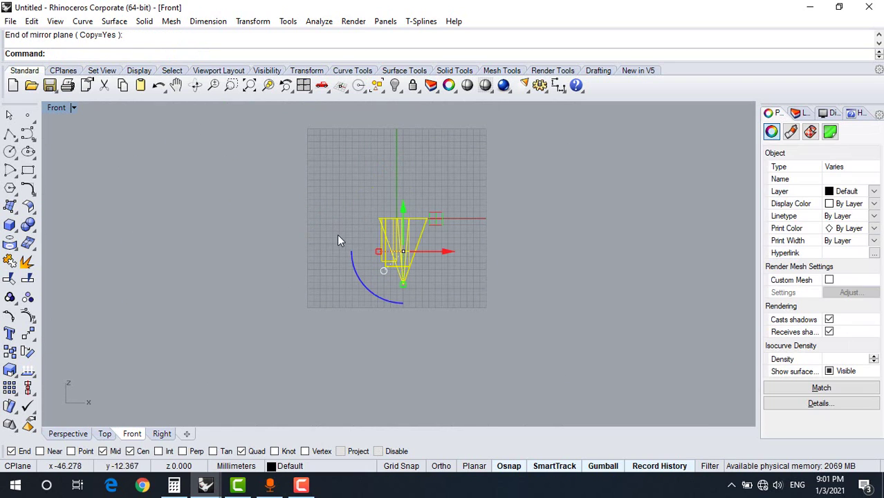
Mirror the selected objects across the horizontal axis through the origin (0) and delete the originals.
{"action": "key", "text": "Return"}
{"action": "type", "text": "0"}
{"action": "key", "text": "Return"}
{"action": "left_click", "coordinate": [309, 218]}
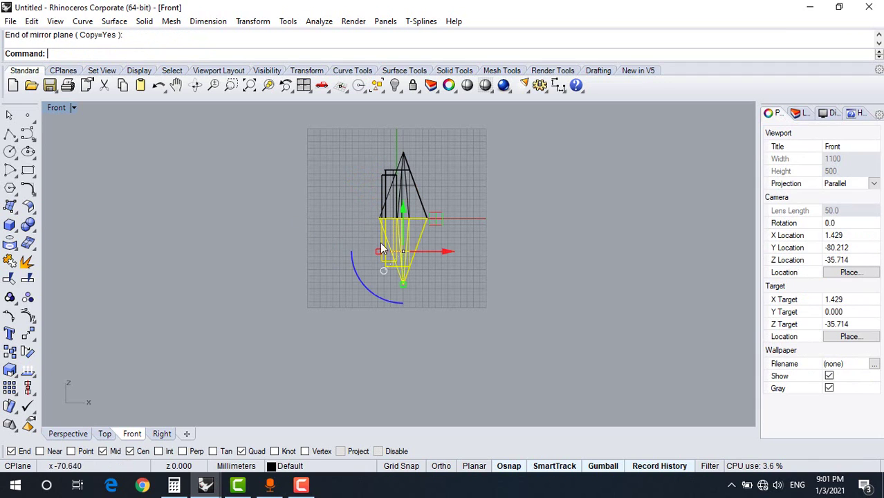
{"action": "key", "text": "Delete"}
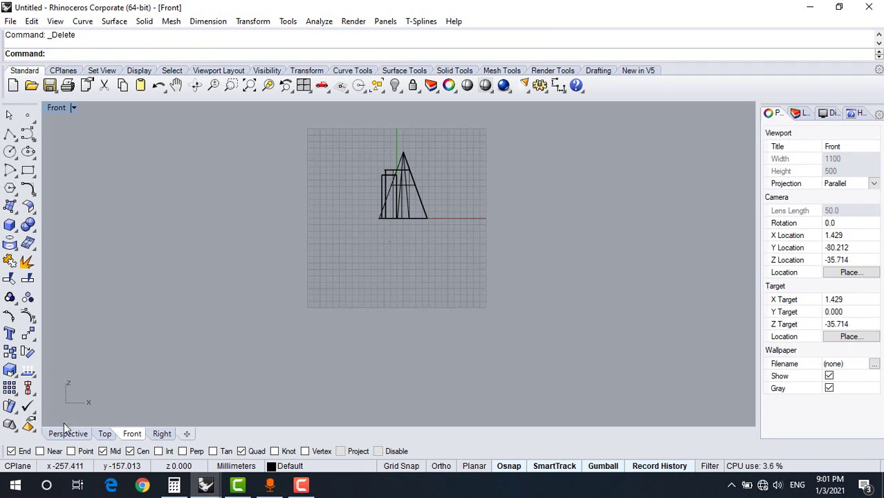
Return to the Perspective view and delete the leftover short line near the box.
{"action": "left_click", "coordinate": [65, 433]}
{"action": "right_click_drag", "start_coordinate": [353, 305], "coordinate": [455, 4]}
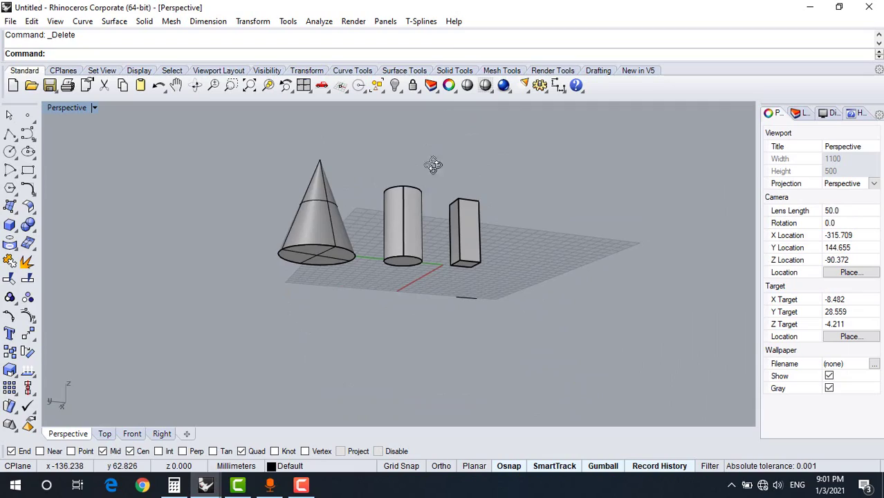
{"action": "right_click_drag", "start_coordinate": [433, 164], "coordinate": [414, 296]}
{"action": "scroll", "coordinate": [488, 250], "scroll_direction": "up", "scroll_amount": 5}
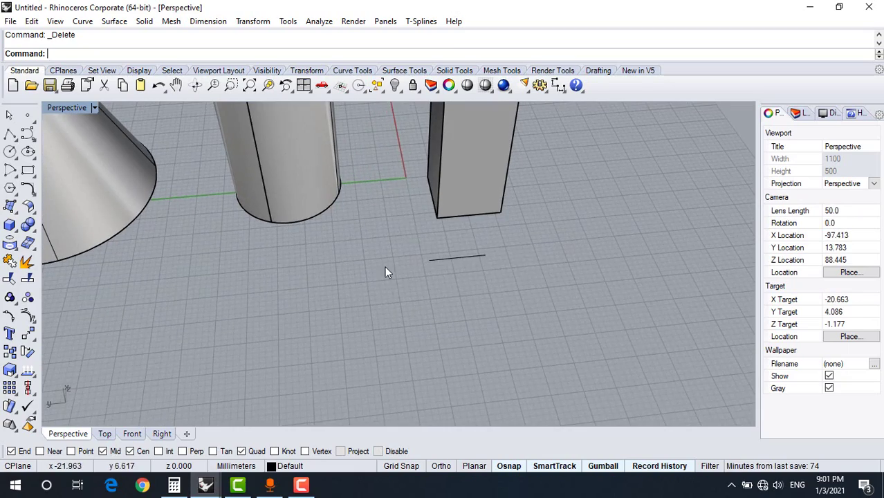
{"action": "left_click_drag", "start_coordinate": [443, 289], "coordinate": [438, 262]}
{"action": "key", "text": "Delete"}
{"action": "right_click_drag", "start_coordinate": [439, 263], "coordinate": [514, 22]}
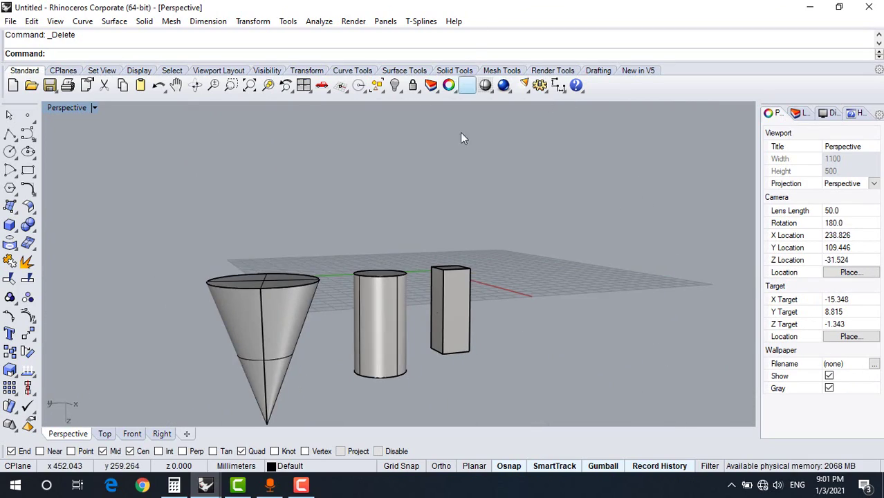
{"action": "right_click_drag", "start_coordinate": [462, 138], "coordinate": [133, 437]}
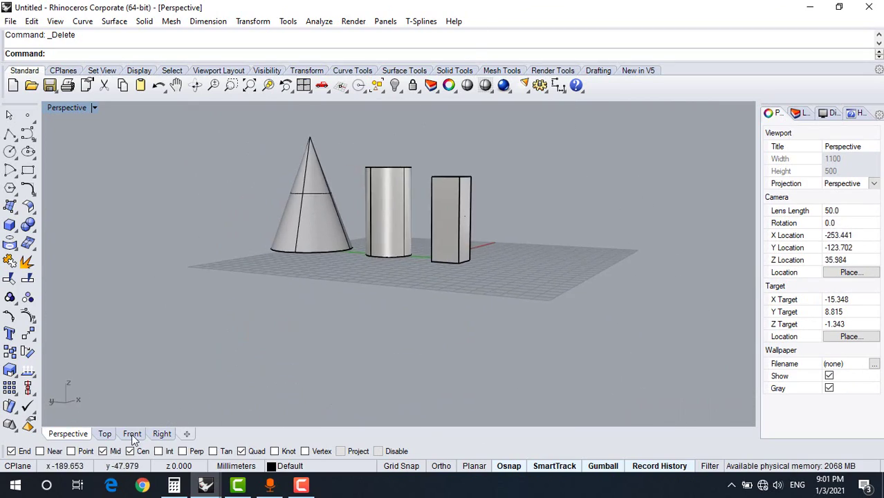
Move the cylinder and the cone across the grid so both stand apart from the box along the red axis direction.
{"action": "left_click", "coordinate": [131, 433]}
{"action": "scroll", "coordinate": [415, 222], "scroll_direction": "up", "scroll_amount": 5}
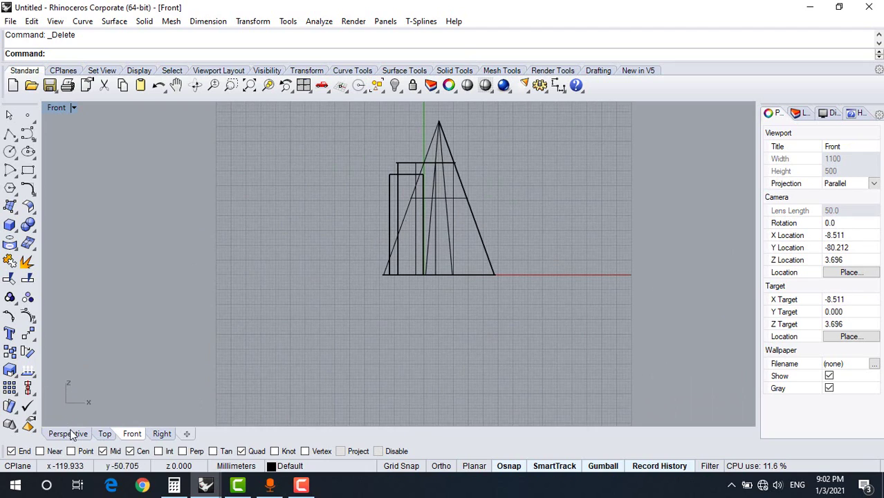
{"action": "left_click", "coordinate": [69, 433]}
{"action": "right_click_drag", "start_coordinate": [328, 257], "coordinate": [320, 316]}
{"action": "right_click_drag", "start_coordinate": [460, 254], "coordinate": [424, 308]}
{"action": "scroll", "coordinate": [433, 273], "scroll_direction": "up", "scroll_amount": 4}
{"action": "scroll", "coordinate": [449, 273], "scroll_direction": "down", "scroll_amount": 8}
{"action": "left_click_drag", "start_coordinate": [451, 242], "coordinate": [535, 329]}
{"action": "left_click", "coordinate": [506, 170]}
{"action": "left_click_drag", "start_coordinate": [495, 164], "coordinate": [695, 319]}
{"action": "left_click", "coordinate": [596, 302]}
{"action": "scroll", "coordinate": [512, 307], "scroll_direction": "up", "scroll_amount": 5}
{"action": "right_click_drag", "start_coordinate": [504, 307], "coordinate": [509, 232]}
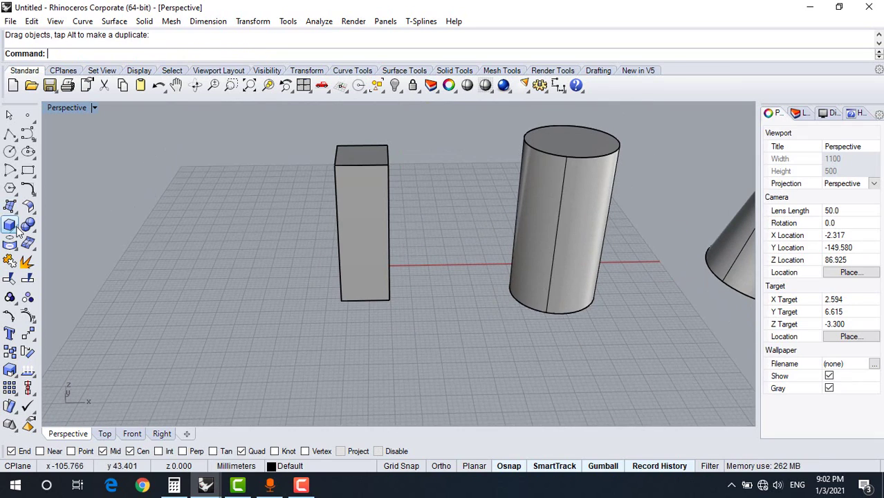
Start Bend on the box and place the spine start at the centre of its base.
{"action": "right_click_drag", "start_coordinate": [227, 315], "coordinate": [25, 379]}
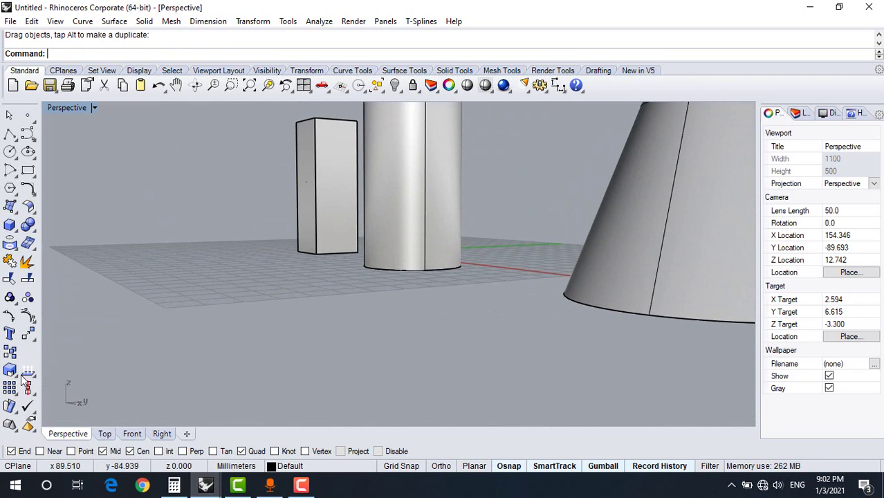
{"action": "left_click", "coordinate": [36, 340]}
{"action": "left_click", "coordinate": [50, 395]}
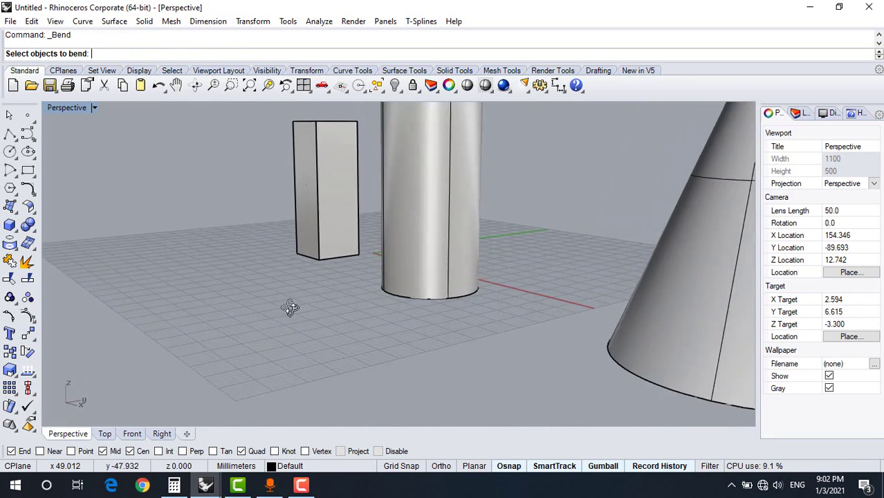
{"action": "right_click_drag", "start_coordinate": [290, 306], "coordinate": [157, 121]}
{"action": "scroll", "coordinate": [342, 225], "scroll_direction": "up", "scroll_amount": 2}
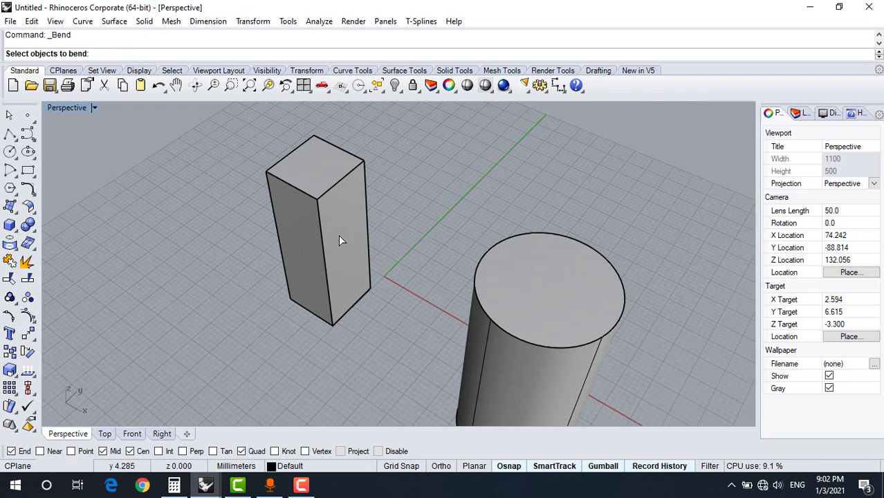
{"action": "left_click", "coordinate": [325, 258]}
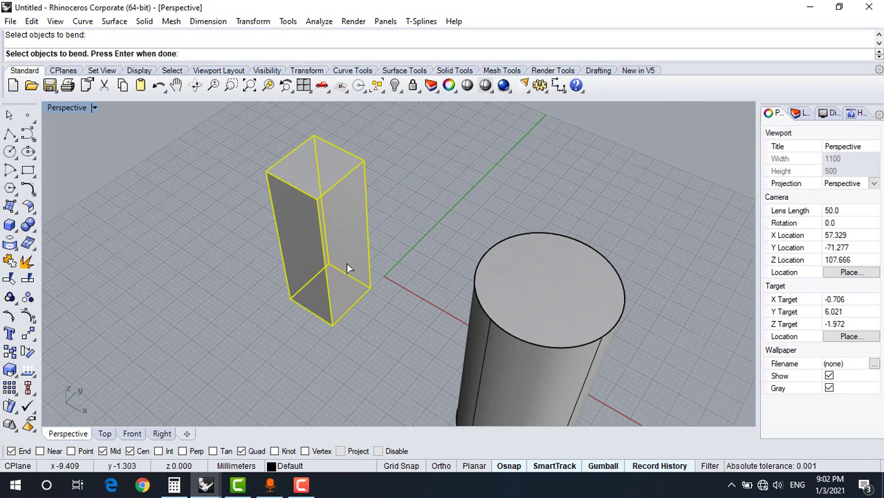
{"action": "right_click", "coordinate": [350, 243]}
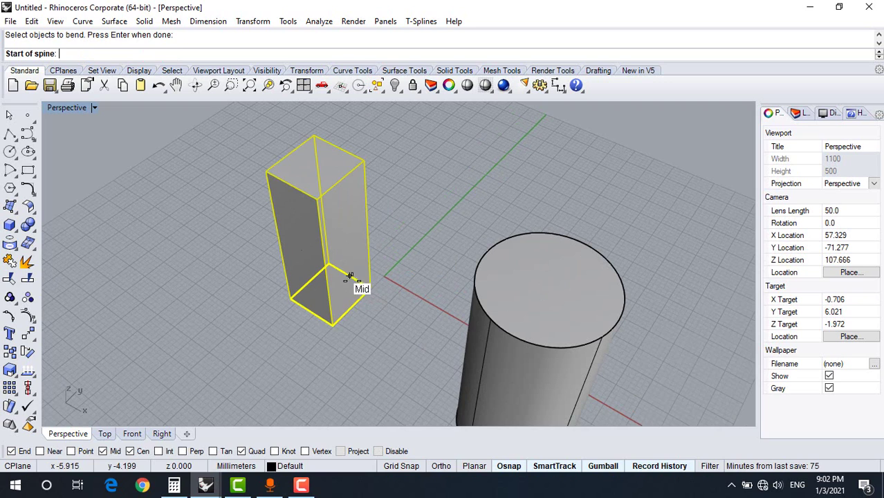
{"action": "right_click_drag", "start_coordinate": [349, 277], "coordinate": [348, 301]}
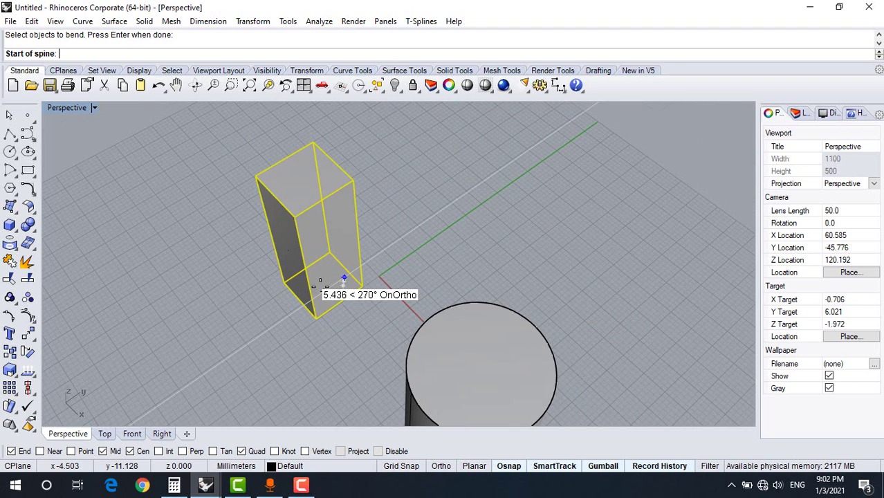
{"action": "scroll", "coordinate": [321, 283], "scroll_direction": "up", "scroll_amount": 5}
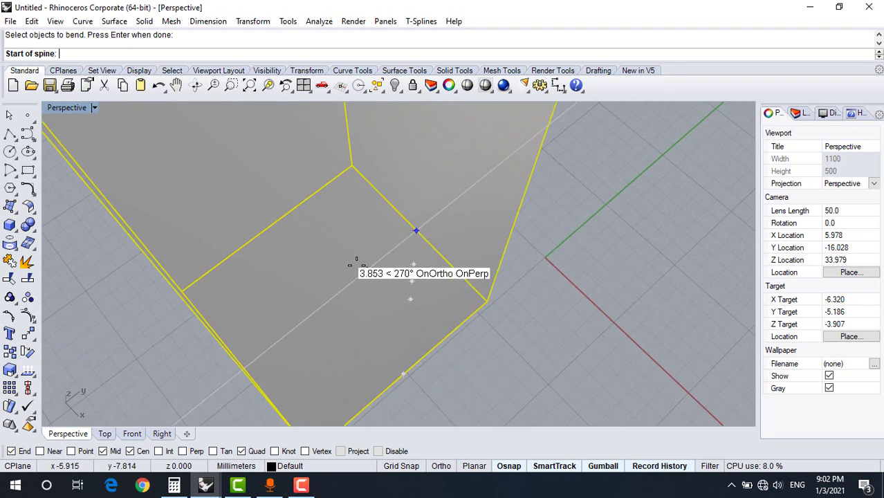
{"action": "left_click", "coordinate": [334, 292]}
Place the spine end at the centre of the box's top face, about 34 mm above the base.
{"action": "scroll", "coordinate": [333, 293], "scroll_direction": "down", "scroll_amount": 8}
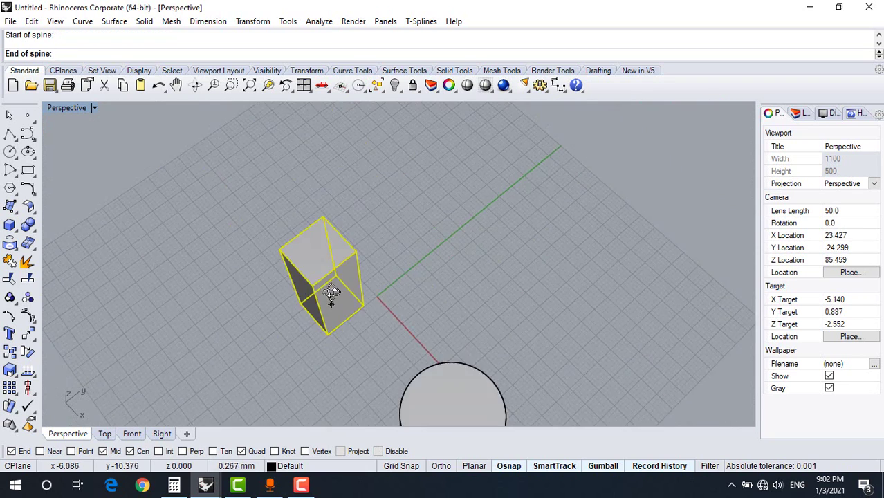
{"action": "right_click_drag", "start_coordinate": [332, 296], "coordinate": [352, 219]}
{"action": "scroll", "coordinate": [346, 163], "scroll_direction": "up", "scroll_amount": 8}
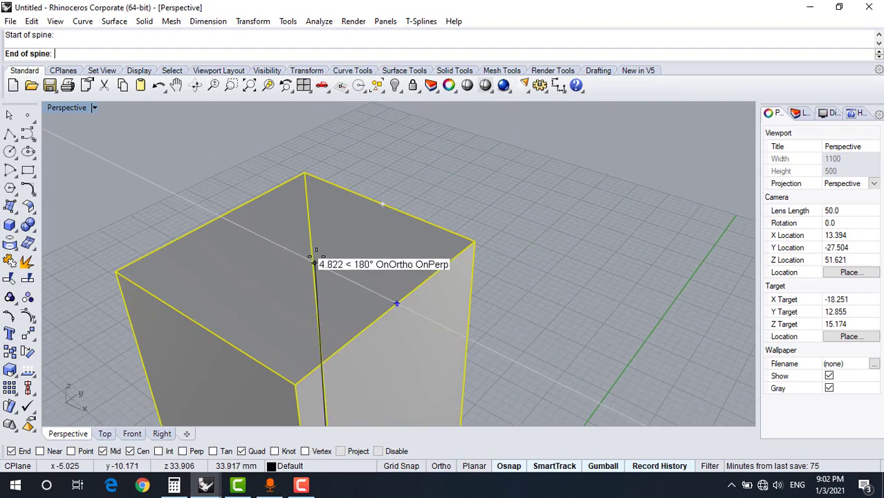
{"action": "right_click_drag", "start_coordinate": [313, 264], "coordinate": [505, 189]}
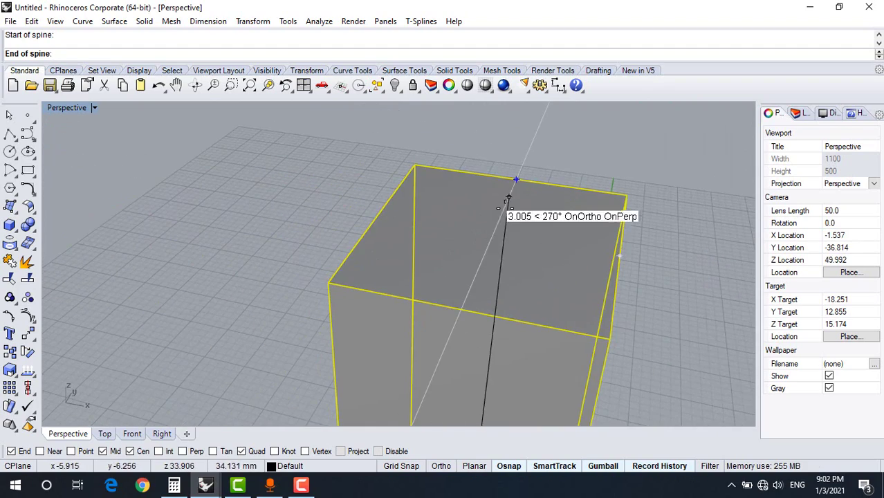
{"action": "left_click", "coordinate": [493, 236]}
In the Front view, bend the box sideways away from the cylinder into a smooth arc, and return to the Perspective view.
{"action": "scroll", "coordinate": [489, 236], "scroll_direction": "down", "scroll_amount": 8}
{"action": "right_click_drag", "start_coordinate": [487, 238], "coordinate": [363, 255]}
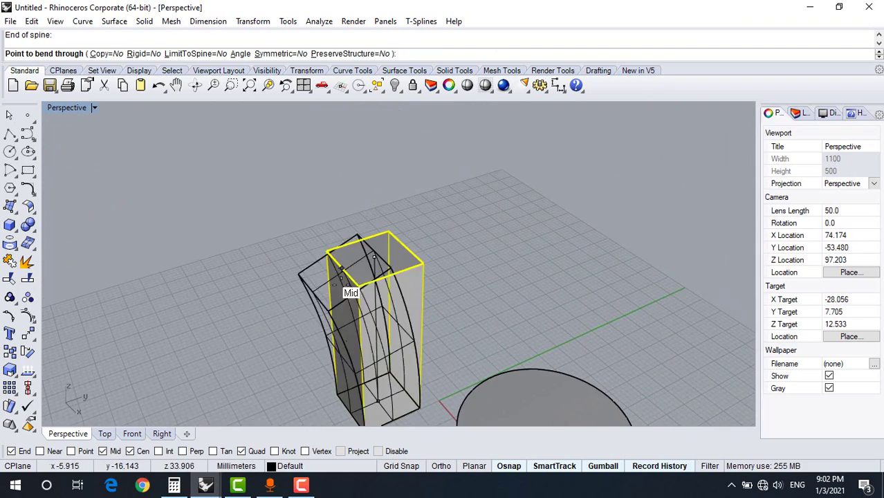
{"action": "scroll", "coordinate": [259, 324], "scroll_direction": "down", "scroll_amount": 4}
{"action": "right_click_drag", "start_coordinate": [261, 323], "coordinate": [377, 247]}
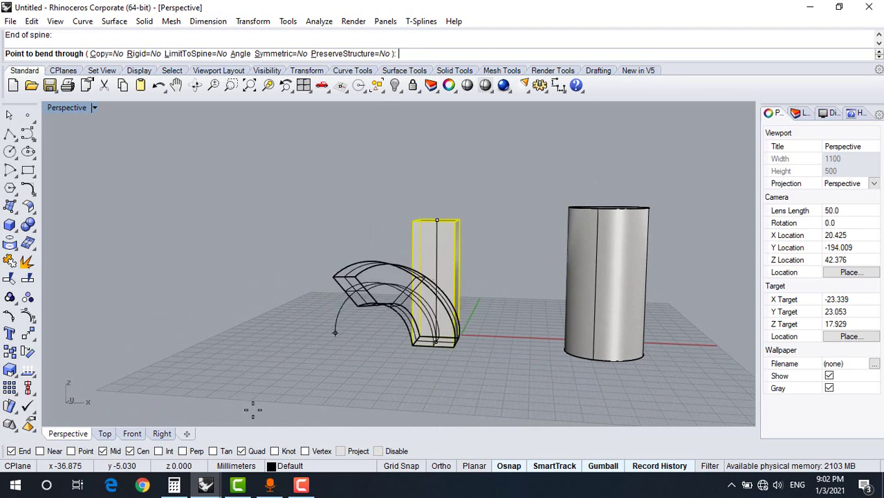
{"action": "left_click", "coordinate": [132, 434]}
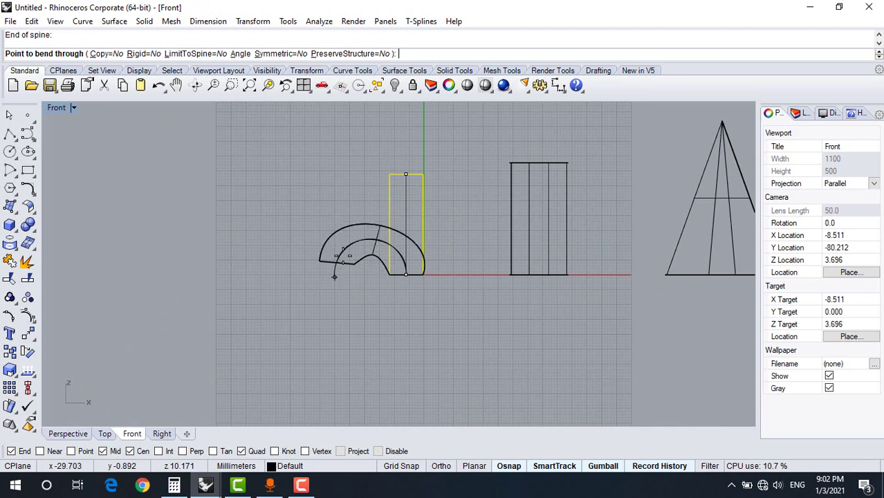
{"action": "scroll", "coordinate": [374, 196], "scroll_direction": "up", "scroll_amount": 2}
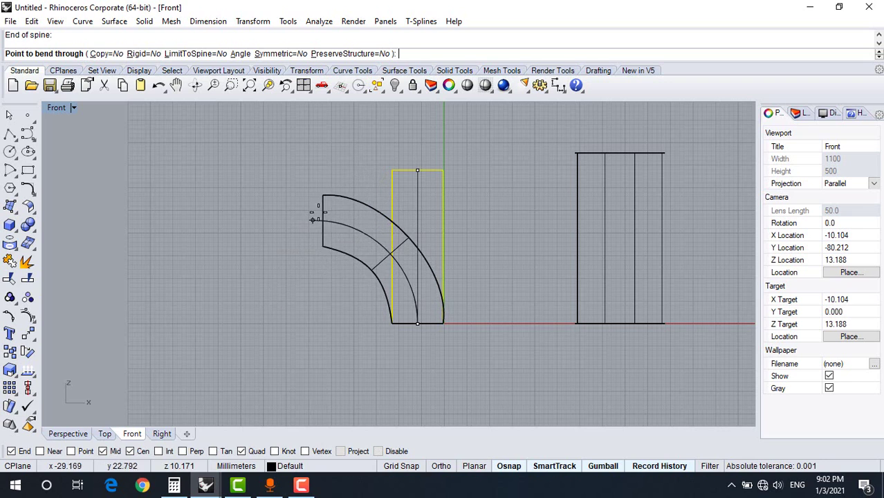
{"action": "left_click", "coordinate": [336, 191]}
{"action": "left_click", "coordinate": [68, 434]}
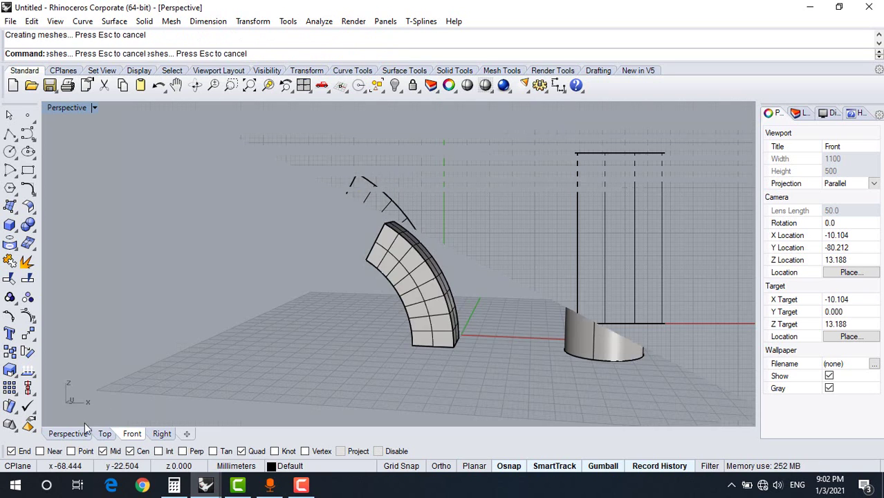
{"action": "right_click_drag", "start_coordinate": [311, 304], "coordinate": [354, 297]}
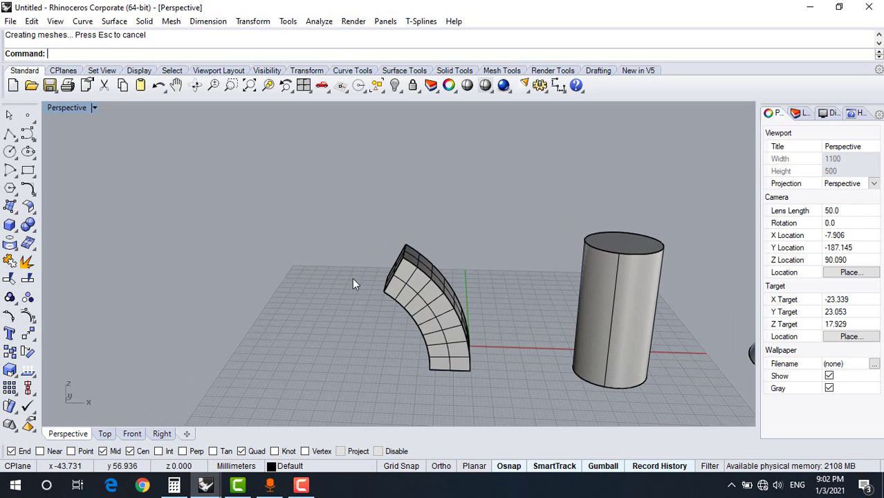
Copy the bent box, undo its Bend, and place the pasted bent copy apart from the straight box, away from the cylinder.
{"action": "left_click", "coordinate": [418, 304]}
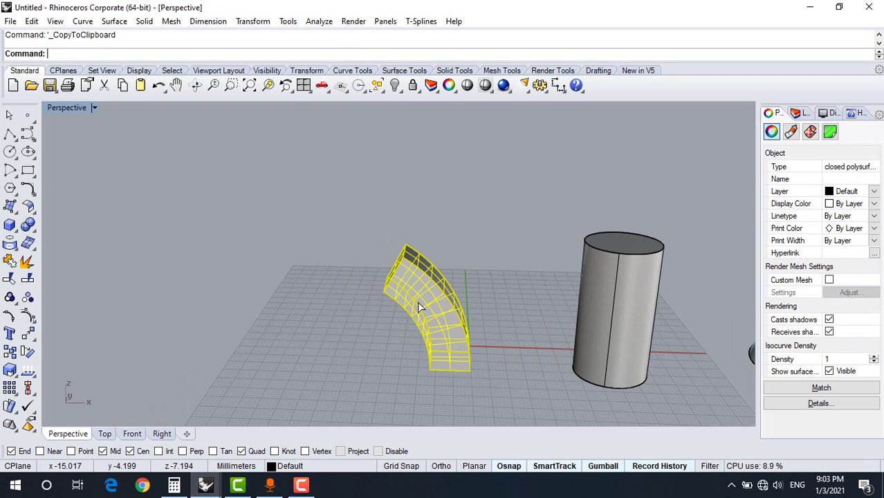
{"action": "key", "text": "ctrl+z"}
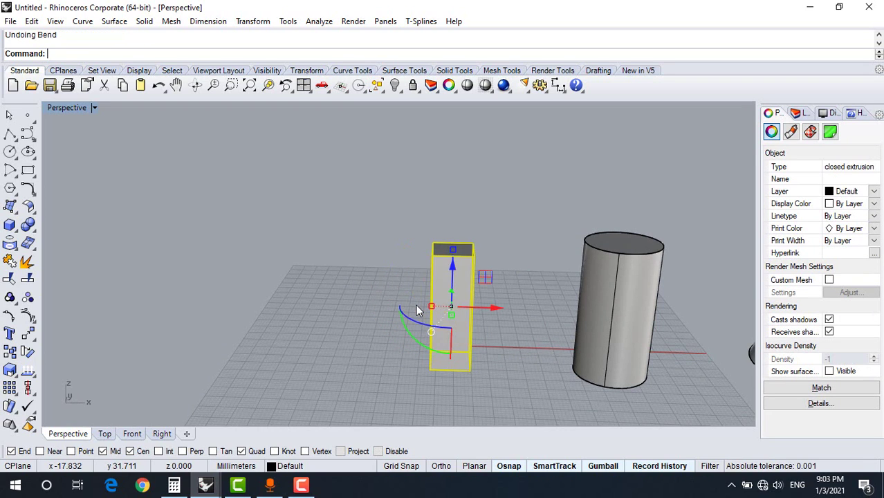
{"action": "key", "text": "ctrl+c"}
{"action": "key", "text": "ctrl+v"}
{"action": "left_click_drag", "start_coordinate": [473, 309], "coordinate": [329, 309]}
{"action": "left_click", "coordinate": [363, 232]}
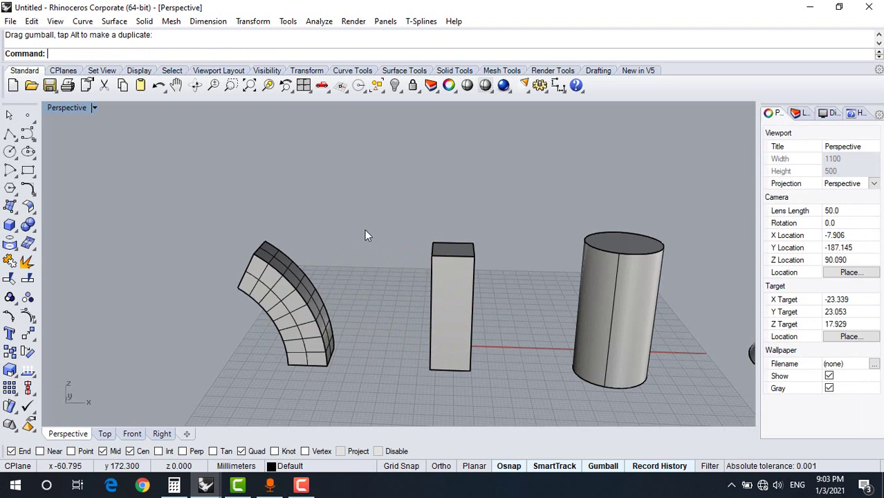
Draw a line across the straight box's base between the midpoints of two opposite edges.
{"action": "scroll", "coordinate": [398, 276], "scroll_direction": "up", "scroll_amount": 5}
{"action": "left_click", "coordinate": [473, 289]}
{"action": "right_click_drag", "start_coordinate": [476, 296], "coordinate": [469, 209]}
{"action": "left_click", "coordinate": [387, 193]}
{"action": "left_click", "coordinate": [10, 132]}
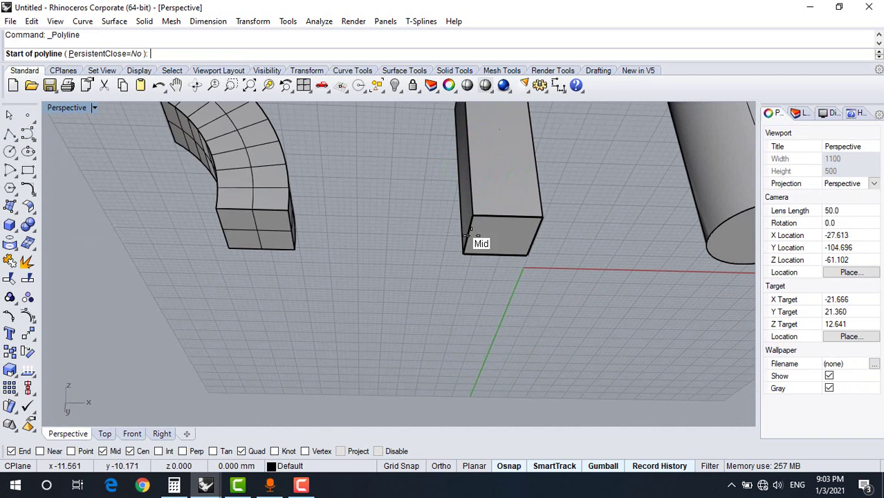
{"action": "left_click", "coordinate": [468, 236]}
{"action": "left_click", "coordinate": [535, 236]}
{"action": "key", "text": "Return"}
Raise the new line about 16.5 mm so it lies inside the box near mid-height.
{"action": "left_click_drag", "start_coordinate": [379, 188], "coordinate": [598, 289]}
{"action": "right_click_drag", "start_coordinate": [453, 267], "coordinate": [484, 333]}
{"action": "left_click_drag", "start_coordinate": [492, 308], "coordinate": [491, 219]}
{"action": "left_click", "coordinate": [394, 206]}
{"action": "right_click_drag", "start_coordinate": [394, 208], "coordinate": [460, 279]}
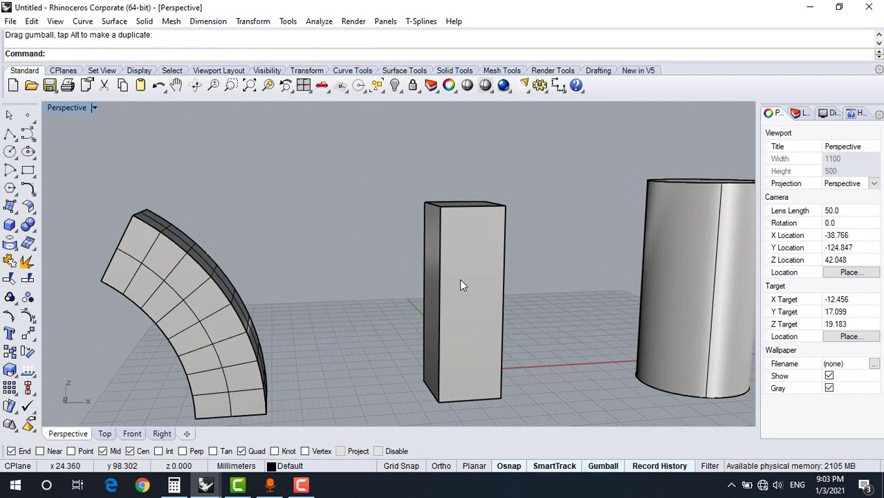
Start Bend on the straight box with a spine from the raised line's midpoint to the top face's centre, about 17.5 mm long.
{"action": "key", "text": "Return"}
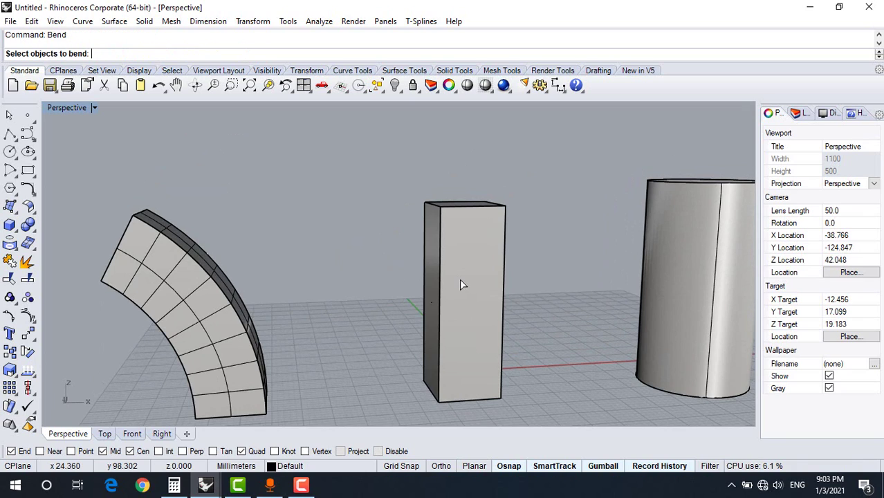
{"action": "left_click", "coordinate": [468, 279]}
{"action": "key", "text": "Return"}
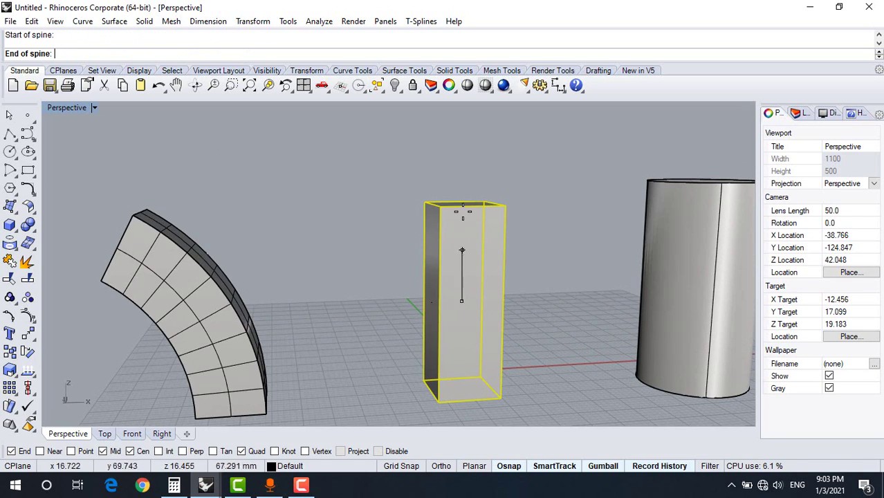
{"action": "mouse_move", "coordinate": [462, 251]}
{"action": "right_mouse_down"}
{"action": "mouse_move", "coordinate": [414, 272]}
{"action": "mouse_move", "coordinate": [449, 262]}
{"action": "mouse_move", "coordinate": [355, 197]}
{"action": "mouse_move", "coordinate": [420, 251]}
{"action": "mouse_move", "coordinate": [450, 249]}
{"action": "right_mouse_up"}
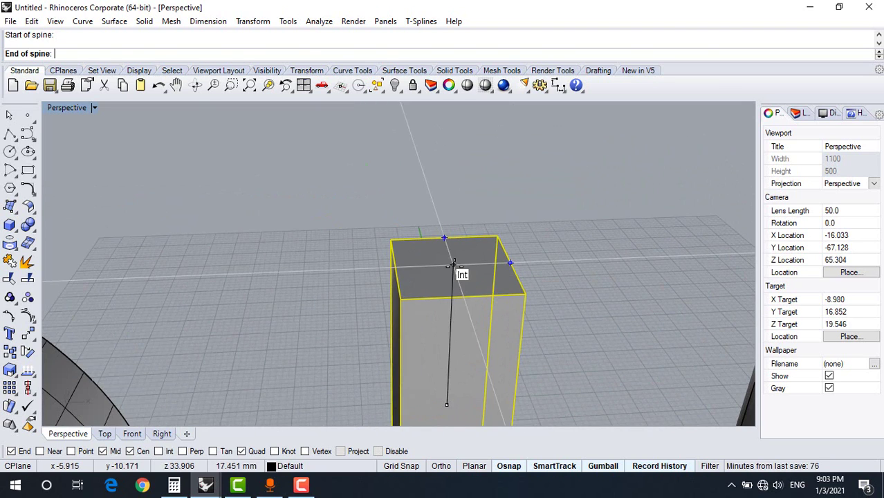
{"action": "left_click", "coordinate": [453, 265]}
In the Front view, bend the box's upper half toward the first bent copy.
{"action": "scroll", "coordinate": [448, 263], "scroll_direction": "down", "scroll_amount": 4}
{"action": "left_click", "coordinate": [129, 435]}
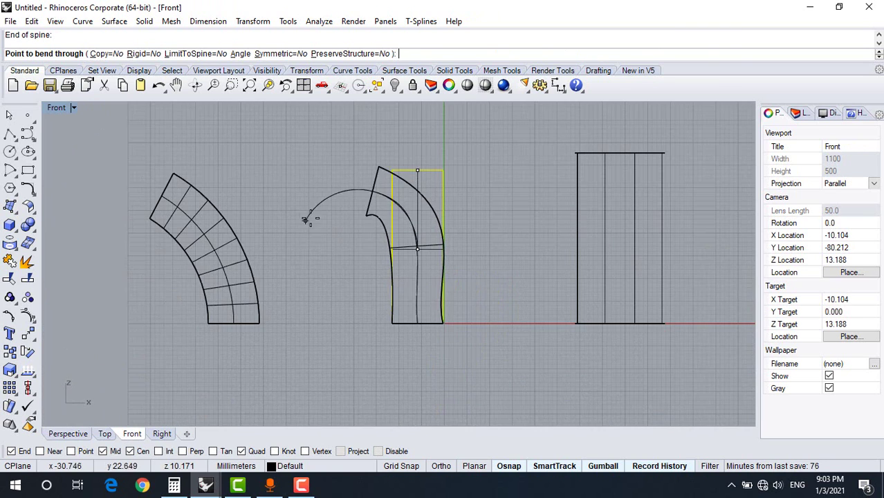
{"action": "scroll", "coordinate": [305, 220], "scroll_direction": "up", "scroll_amount": 2}
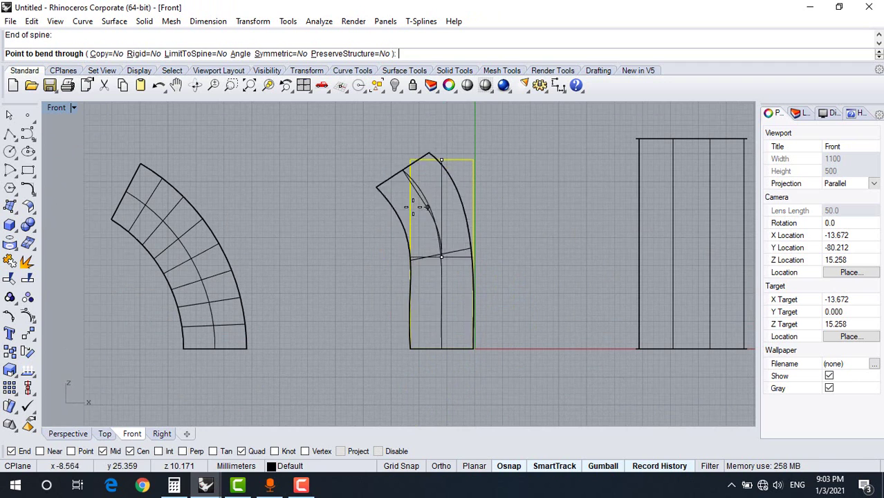
{"action": "left_click", "coordinate": [82, 433]}
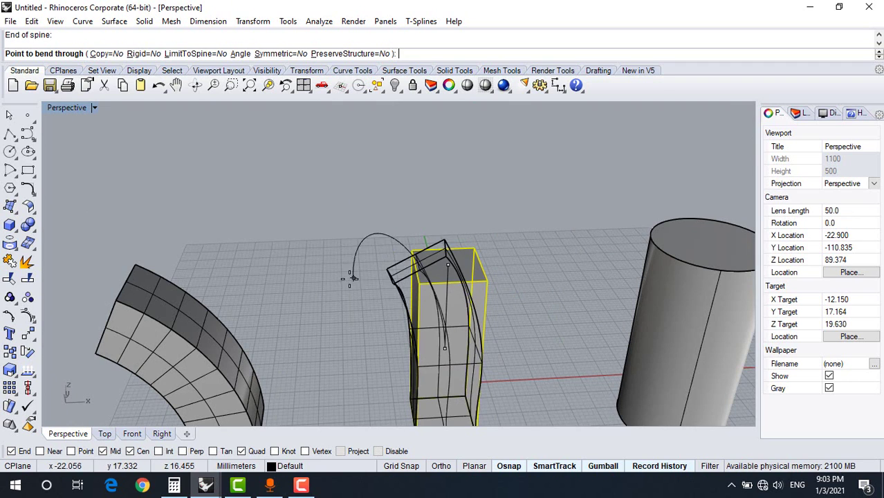
{"action": "left_click", "coordinate": [132, 434]}
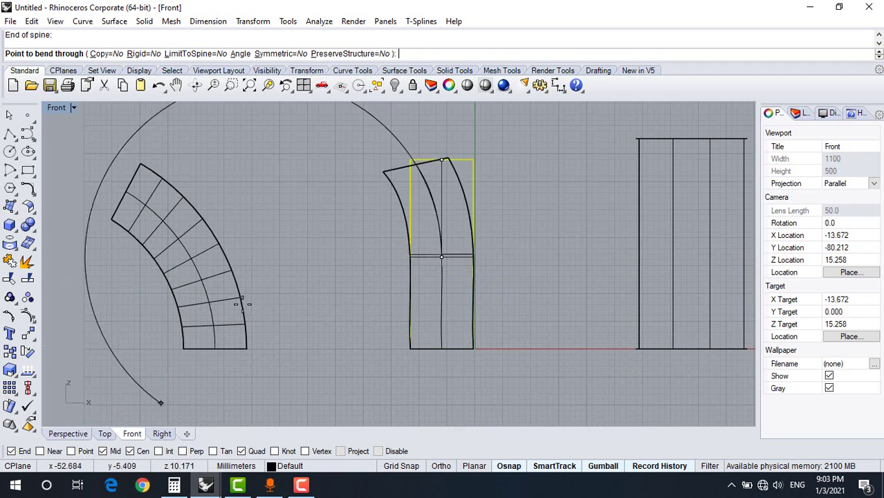
{"action": "left_click", "coordinate": [392, 178]}
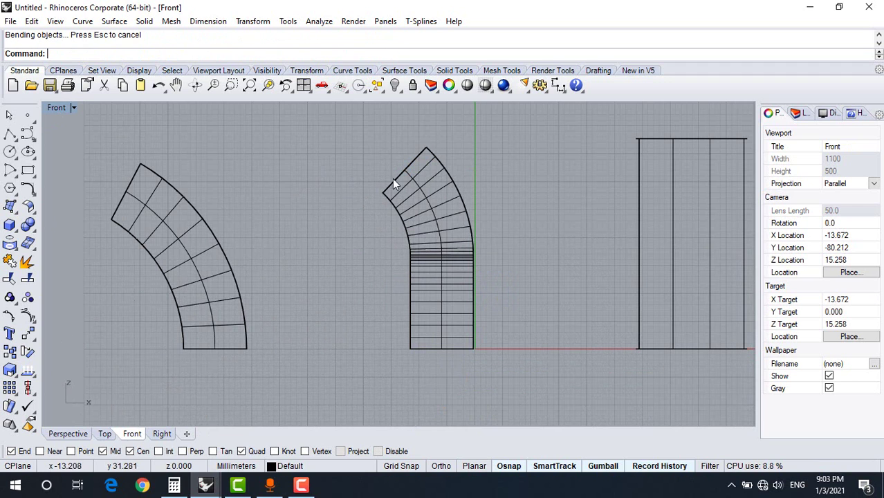
Examine both bent boxes in the Perspective view to compare the full-height spine with the half-height spine.
{"action": "left_click", "coordinate": [65, 435]}
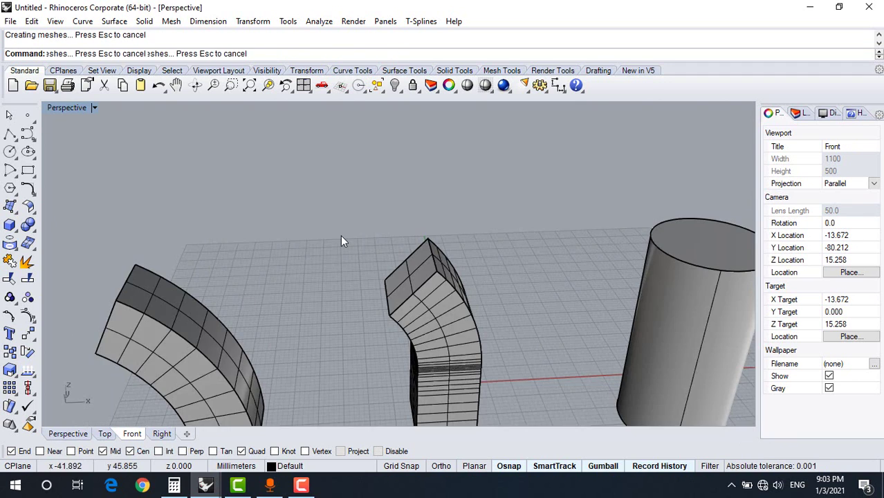
{"action": "scroll", "coordinate": [375, 266], "scroll_direction": "down", "scroll_amount": 5}
{"action": "right_click_drag", "start_coordinate": [340, 236], "coordinate": [354, 186]}
{"action": "scroll", "coordinate": [207, 263], "scroll_direction": "up", "scroll_amount": 7}
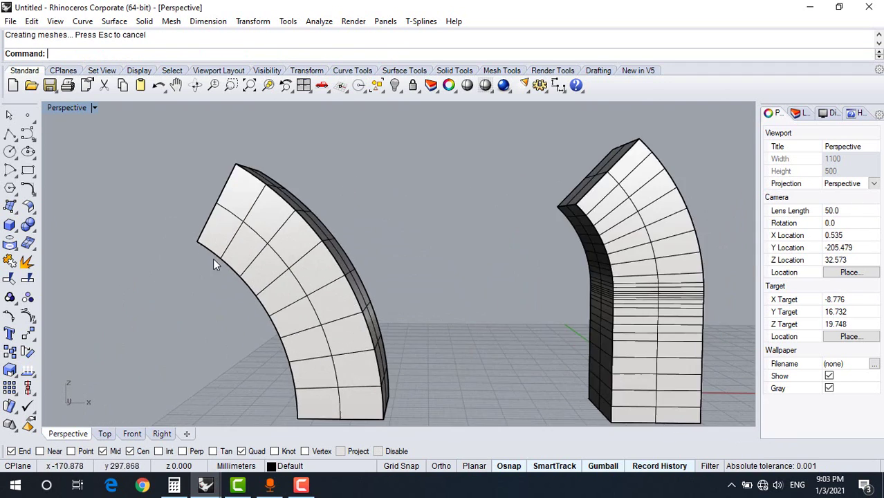
{"action": "left_click", "coordinate": [243, 221]}
{"action": "scroll", "coordinate": [245, 220], "scroll_direction": "down", "scroll_amount": 5}
{"action": "left_click", "coordinate": [353, 132]}
{"action": "right_click_drag", "start_coordinate": [245, 220], "coordinate": [469, 265]}
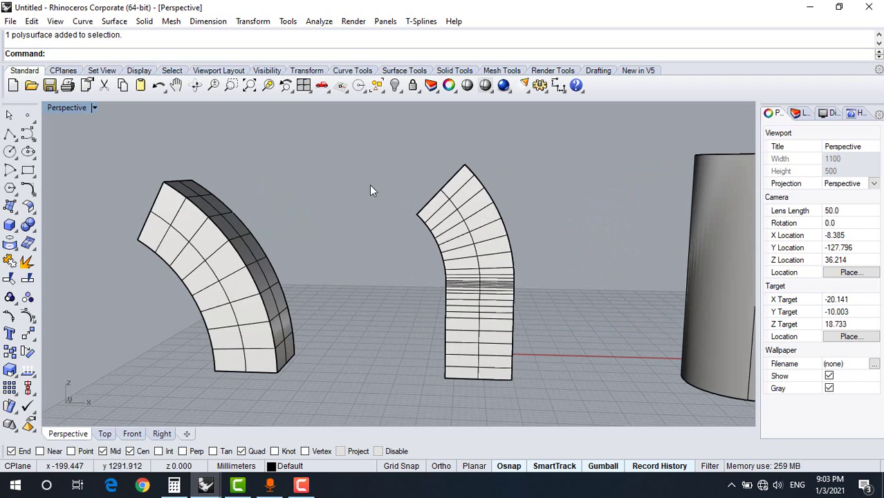
Start Bend on the cylinder with a spine from its base centre to its top centre, about 37.7 mm long.
{"action": "scroll", "coordinate": [370, 186], "scroll_direction": "down", "scroll_amount": 6}
{"action": "right_click_drag", "start_coordinate": [370, 186], "coordinate": [373, 263]}
{"action": "scroll", "coordinate": [323, 251], "scroll_direction": "down", "scroll_amount": 6}
{"action": "right_click_drag", "start_coordinate": [323, 252], "coordinate": [341, 228]}
{"action": "scroll", "coordinate": [523, 252], "scroll_direction": "up", "scroll_amount": 2}
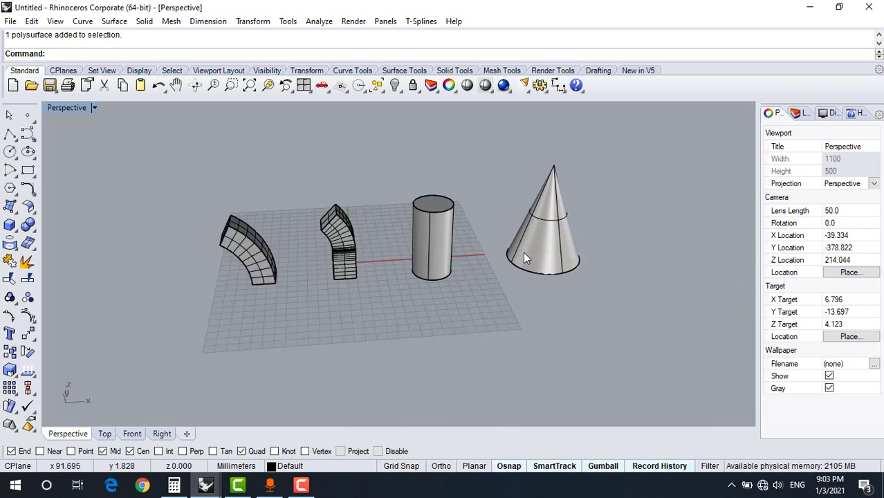
{"action": "scroll", "coordinate": [523, 253], "scroll_direction": "up", "scroll_amount": 2}
{"action": "scroll", "coordinate": [423, 260], "scroll_direction": "up", "scroll_amount": 2}
{"action": "scroll", "coordinate": [402, 274], "scroll_direction": "up", "scroll_amount": 2}
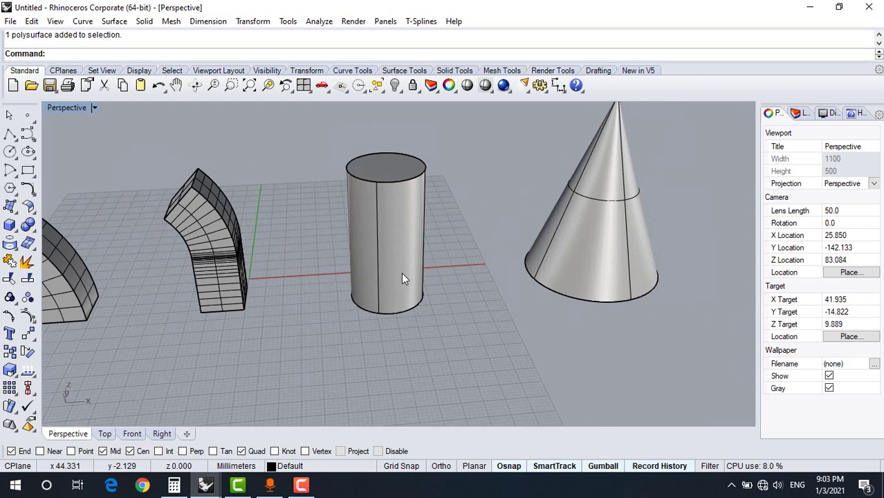
{"action": "left_click", "coordinate": [401, 272]}
{"action": "scroll", "coordinate": [403, 253], "scroll_direction": "up", "scroll_amount": 2}
{"action": "key", "text": "Return"}
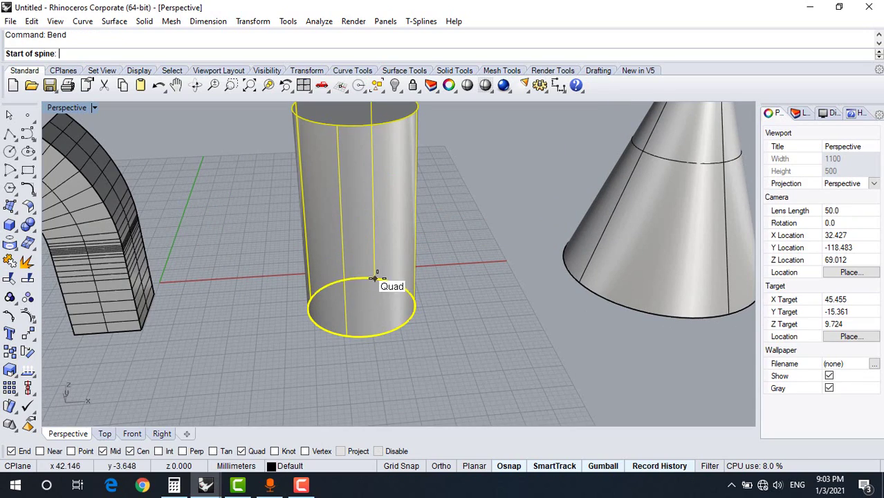
{"action": "left_click", "coordinate": [392, 282]}
{"action": "scroll", "coordinate": [392, 282], "scroll_direction": "down", "scroll_amount": 2}
{"action": "right_click_drag", "start_coordinate": [391, 282], "coordinate": [392, 244]}
{"action": "scroll", "coordinate": [393, 149], "scroll_direction": "up", "scroll_amount": 4}
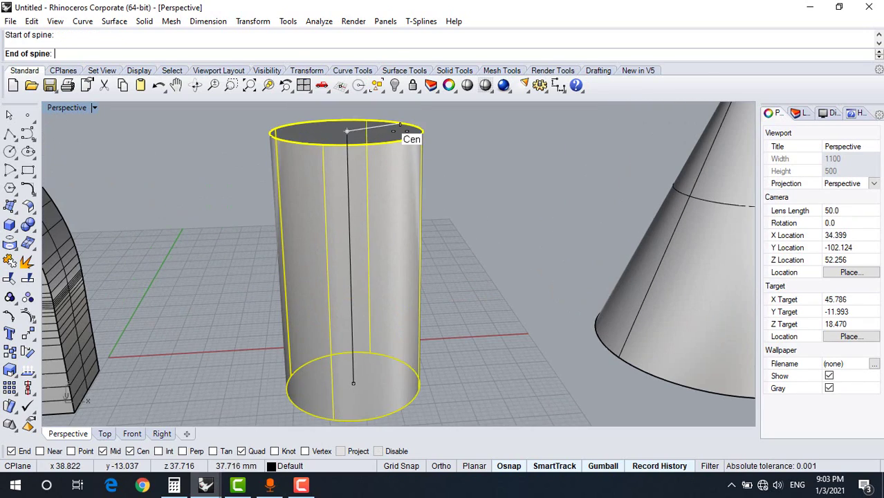
{"action": "left_click", "coordinate": [400, 131]}
Try to bend the cylinder through a point picked in the Perspective view instead of the Front view.
{"action": "left_click", "coordinate": [132, 434]}
{"action": "scroll", "coordinate": [443, 200], "scroll_direction": "down", "scroll_amount": 4}
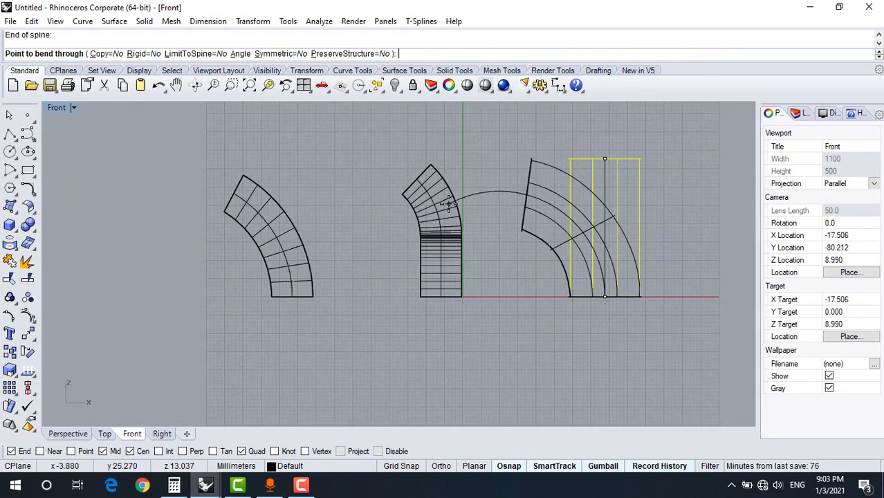
{"action": "right_click_drag", "start_coordinate": [448, 202], "coordinate": [204, 247]}
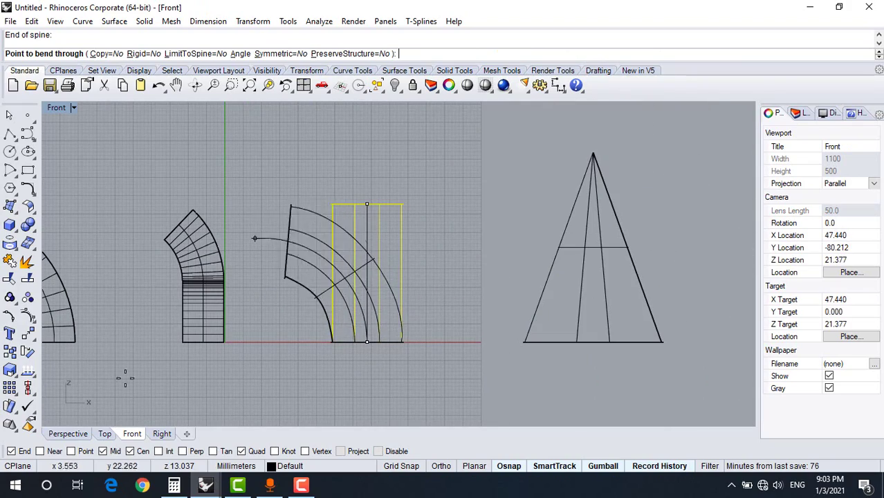
{"action": "left_click", "coordinate": [67, 434]}
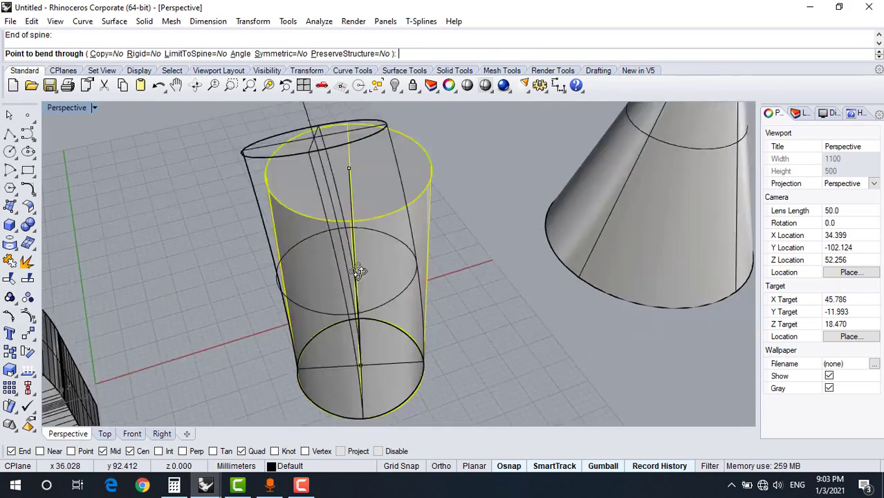
{"action": "right_click_drag", "start_coordinate": [357, 271], "coordinate": [353, 323]}
{"action": "left_click", "coordinate": [412, 137]}
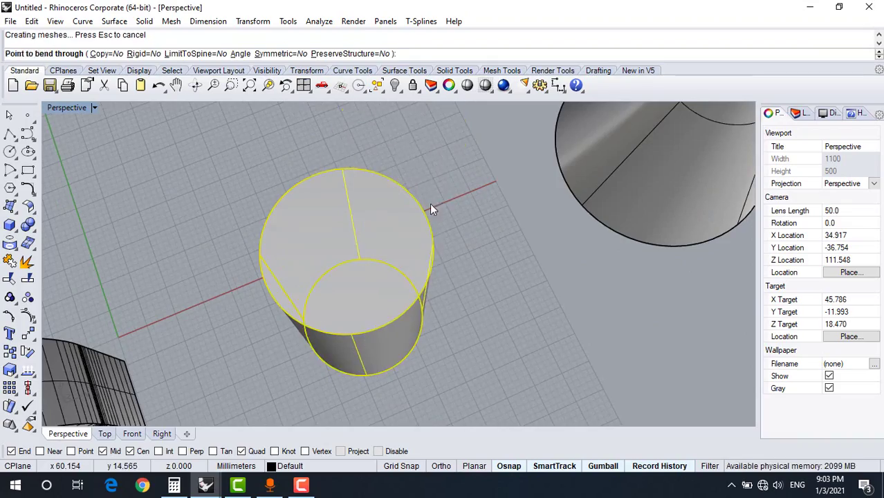
{"action": "right_click_drag", "start_coordinate": [405, 252], "coordinate": [374, 299]}
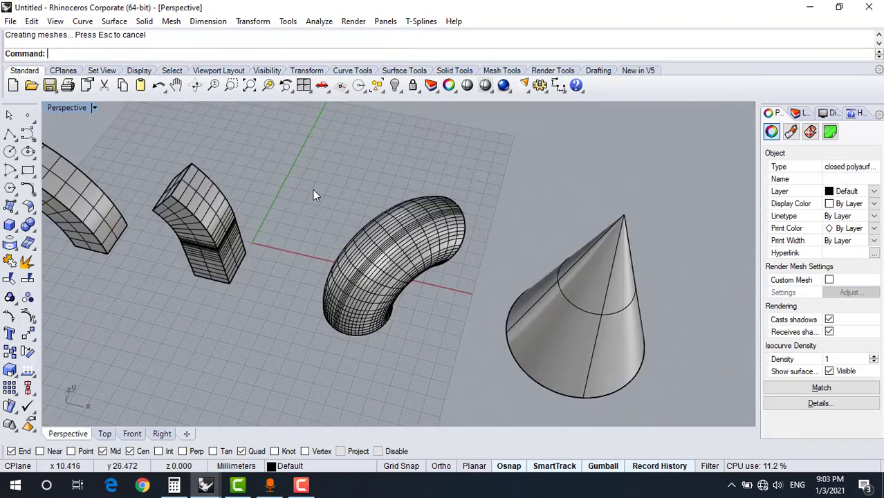
Undo the cylinder's bend.
{"action": "scroll", "coordinate": [312, 189], "scroll_direction": "down", "scroll_amount": 3}
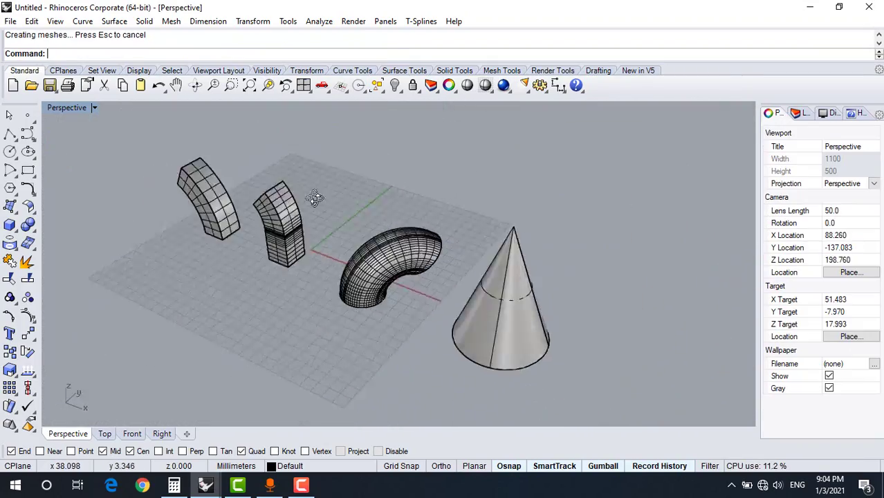
{"action": "right_click_drag", "start_coordinate": [314, 198], "coordinate": [389, 300]}
{"action": "key", "text": "ctrl+z"}
Bend the straight cylinder toward the bent boxes in the Front view, using a spine from its base centre to its top centre.
{"action": "scroll", "coordinate": [398, 253], "scroll_direction": "up", "scroll_amount": 5}
{"action": "right_click", "coordinate": [389, 300]}
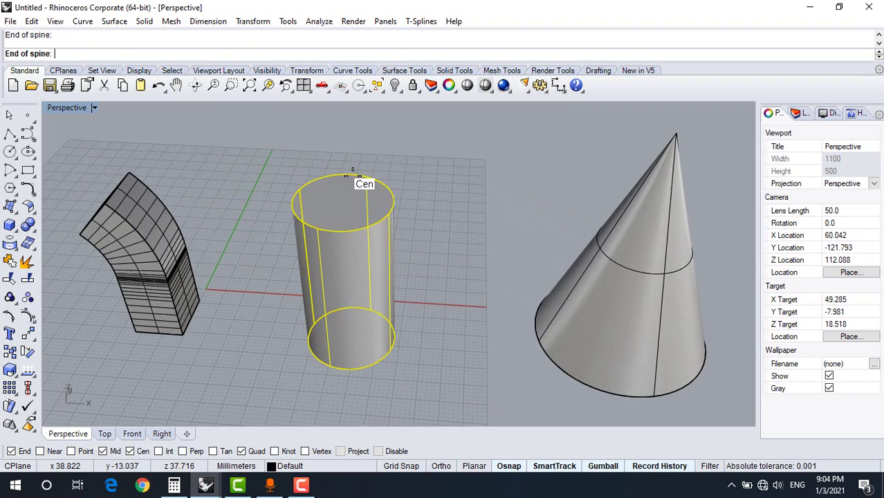
{"action": "left_click", "coordinate": [353, 176]}
{"action": "left_click", "coordinate": [137, 433]}
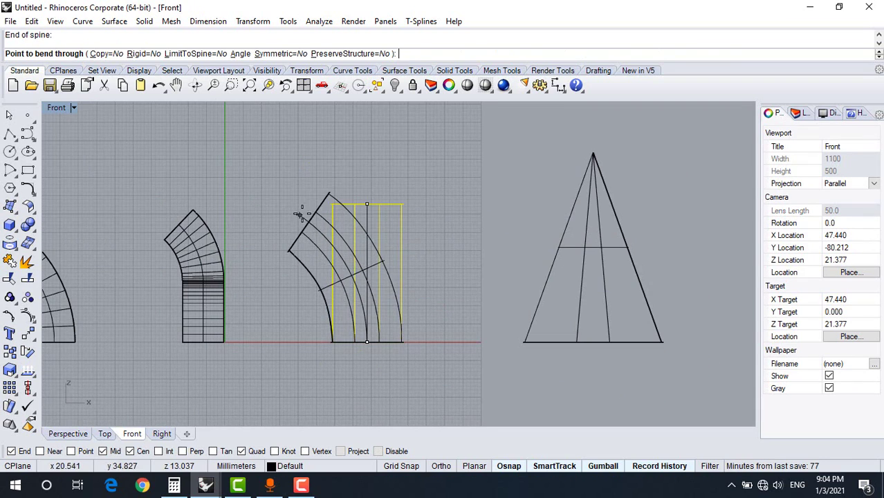
{"action": "left_click", "coordinate": [309, 216]}
Bend the cone toward the bent cylinder in the Front view, using a spine that ends at its apex.
{"action": "right_click_drag", "start_coordinate": [663, 220], "coordinate": [515, 193]}
{"action": "left_click_drag", "start_coordinate": [515, 193], "coordinate": [454, 279]}
{"action": "right_click", "coordinate": [454, 279]}
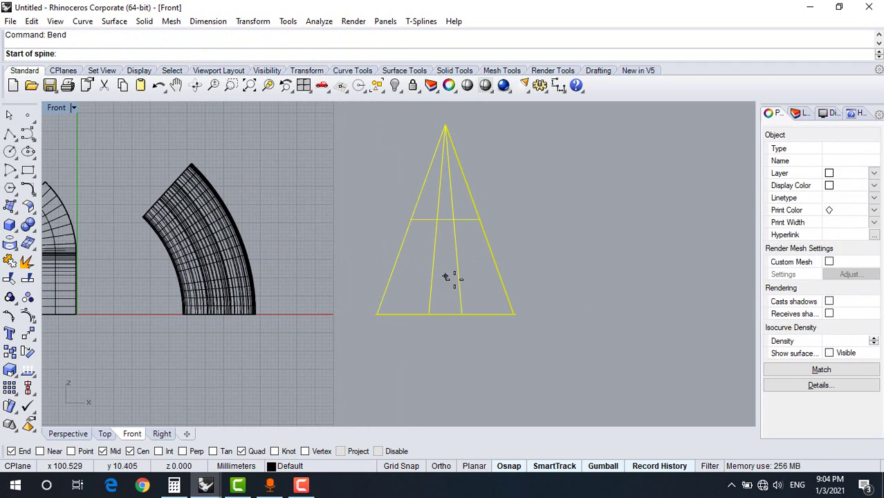
{"action": "left_click", "coordinate": [445, 126]}
{"action": "left_click", "coordinate": [335, 180]}
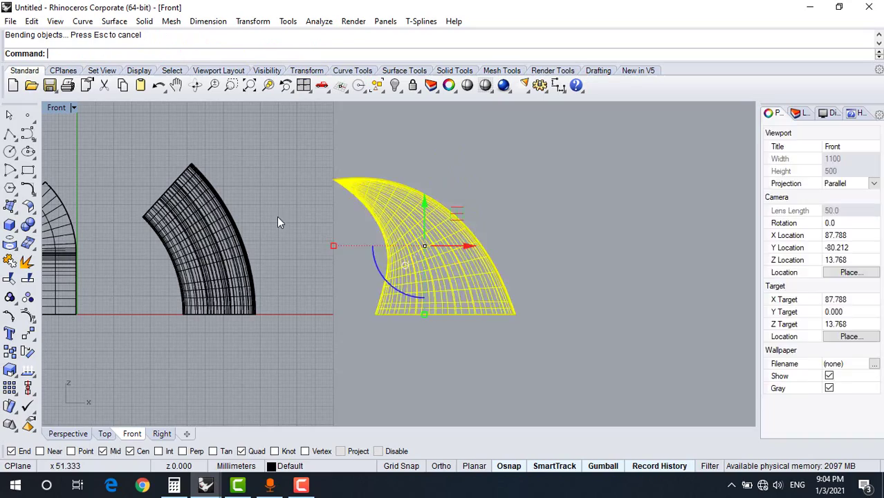
{"action": "left_click", "coordinate": [60, 432]}
{"action": "scroll", "coordinate": [375, 276], "scroll_direction": "down", "scroll_amount": 4}
{"action": "right_click_drag", "start_coordinate": [374, 276], "coordinate": [792, 225]}
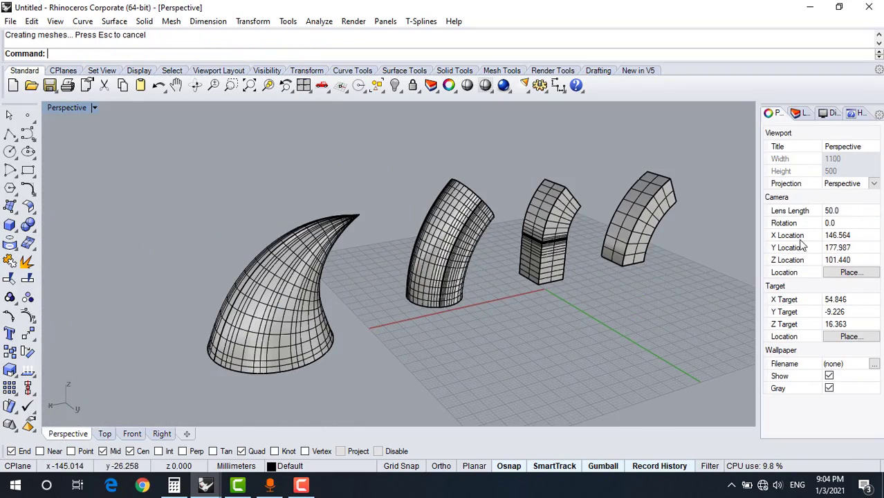